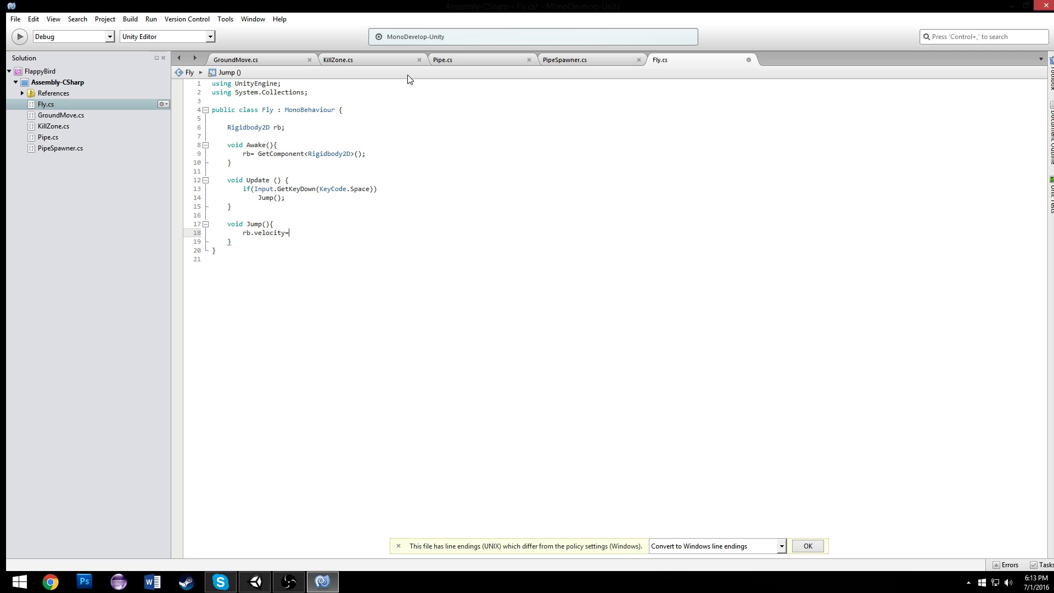
- Complete the velocity assignment in Jump() as new Vector2(rb.velocity.x,2); in the Fly script
text(new Vector2()
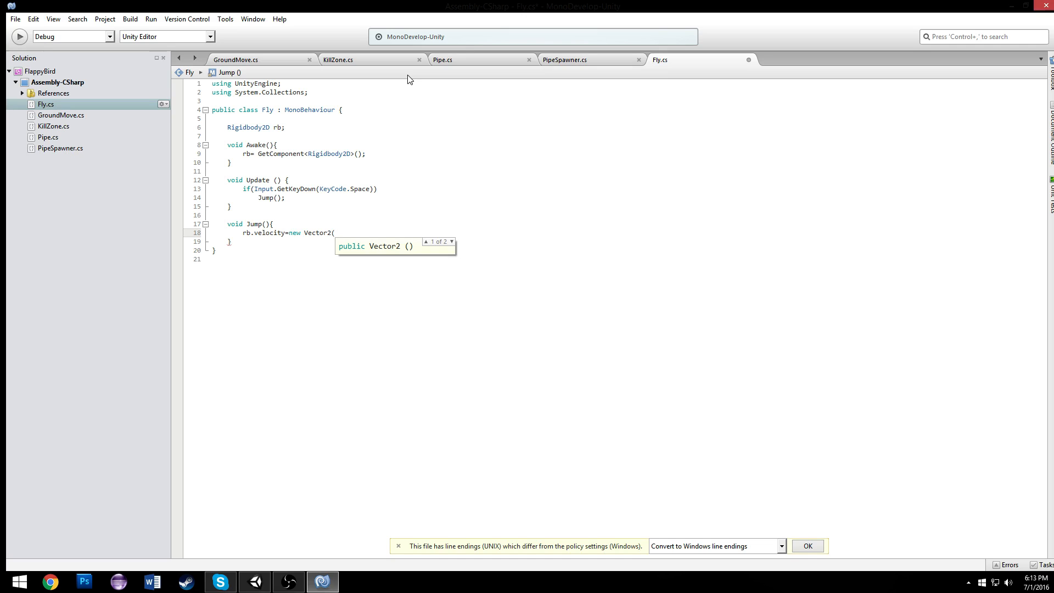
text(rb.)
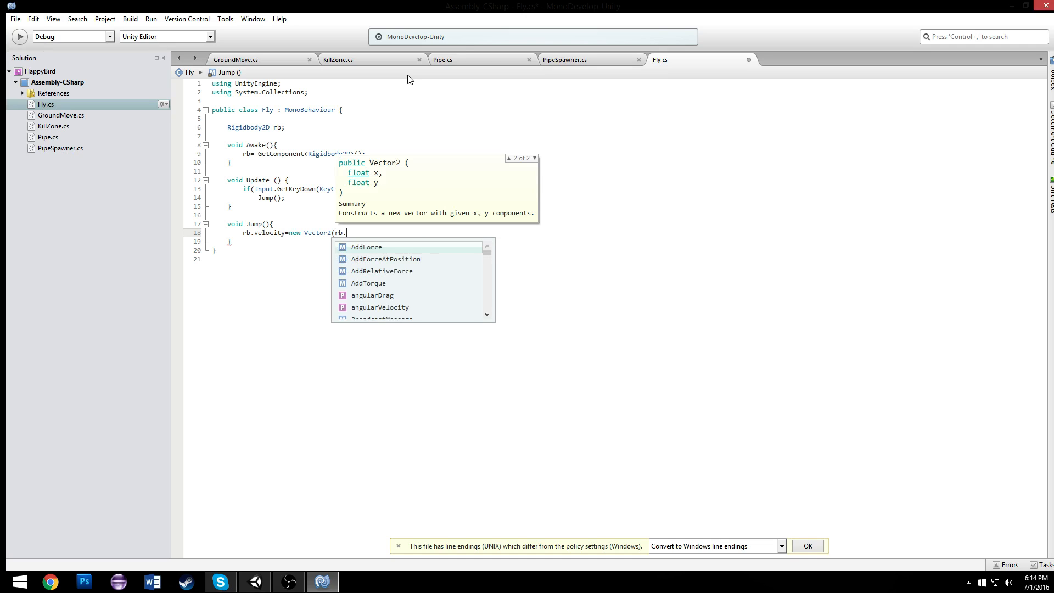
text(velocity.x,)
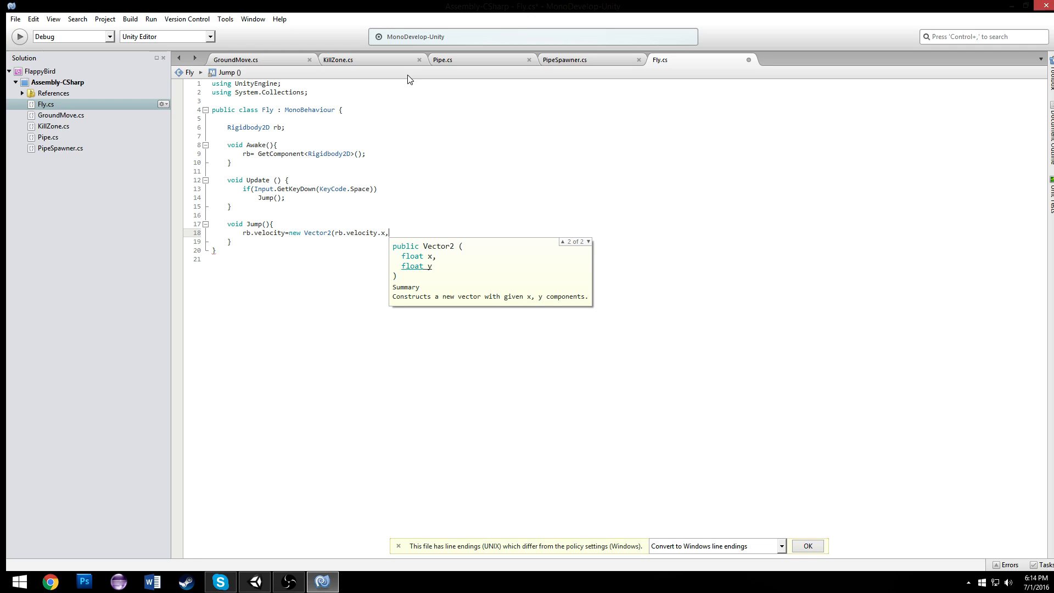
text(2);)
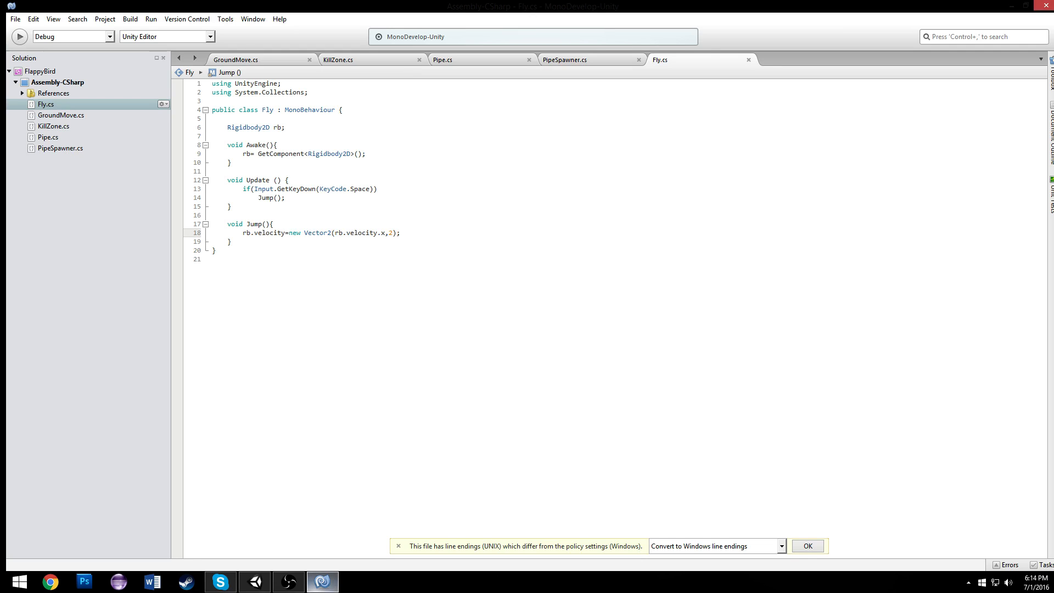
- Declare a public float jump below the Rigidbody2D field and use it as the y value of the Vector2 in Jump()
key(Return)
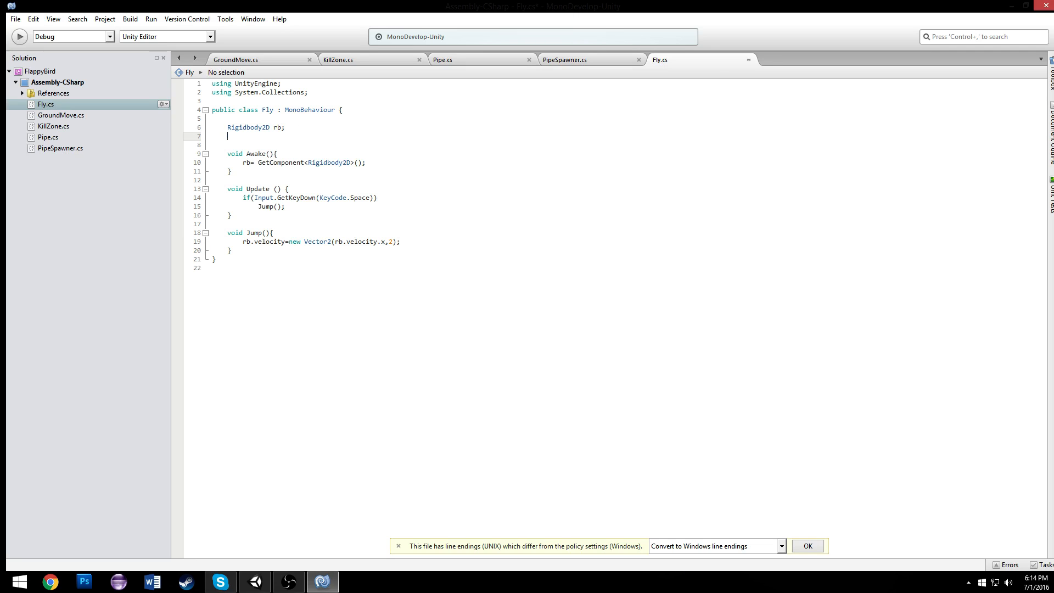
text(public float jump)
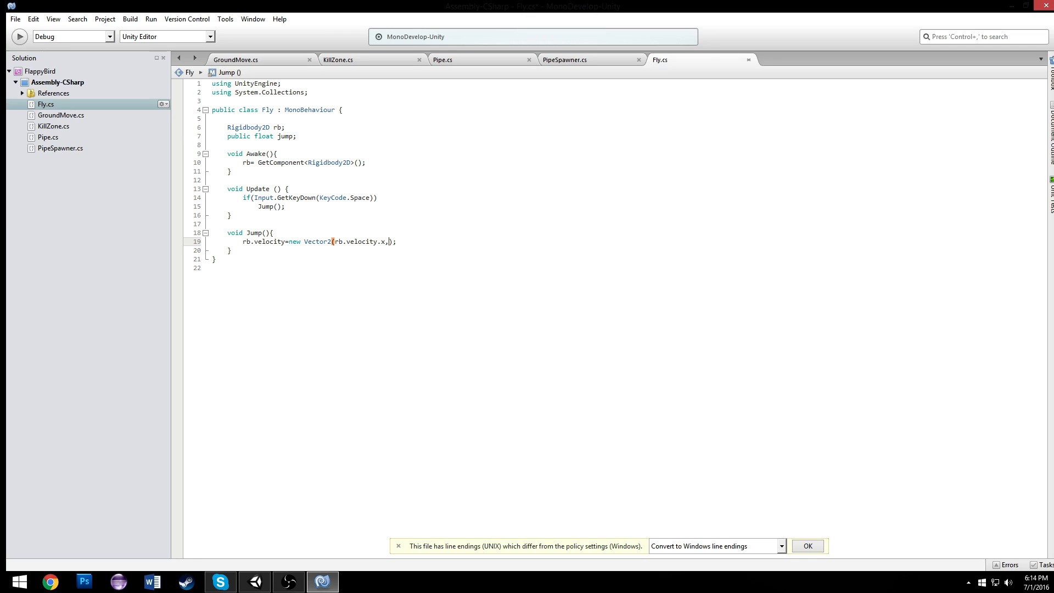
text(jump)
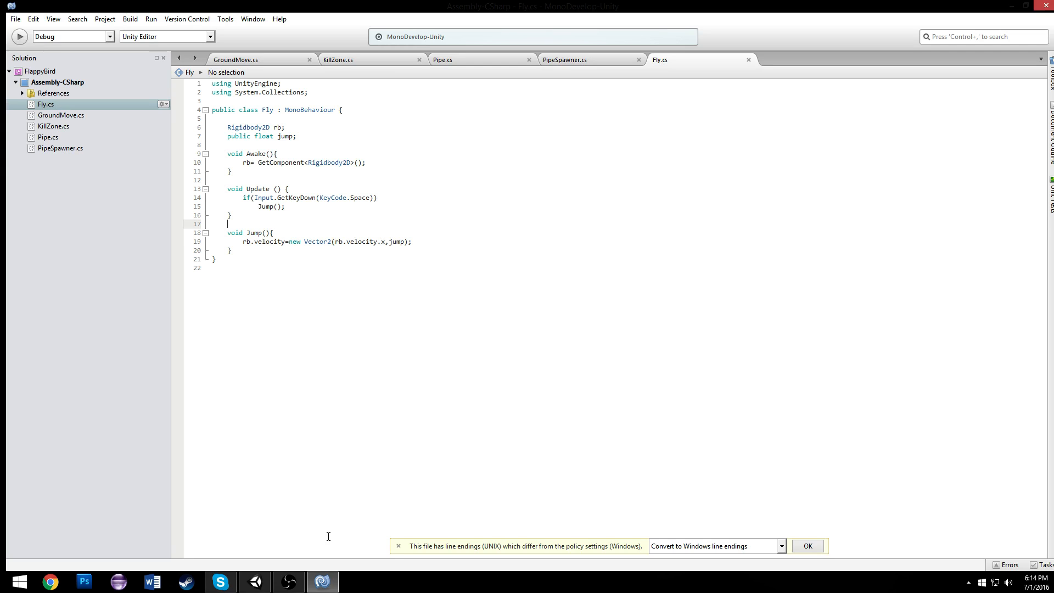
- Switch to Unity, run the game briefly, and return to the Fly script in MonoDevelop to check it
click(255, 581)
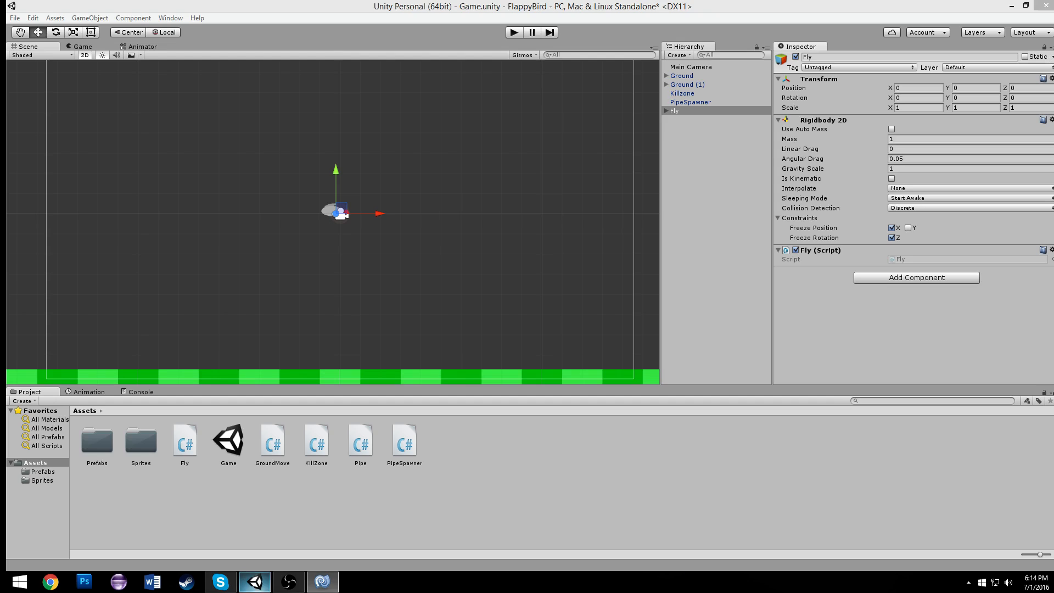
click(514, 32)
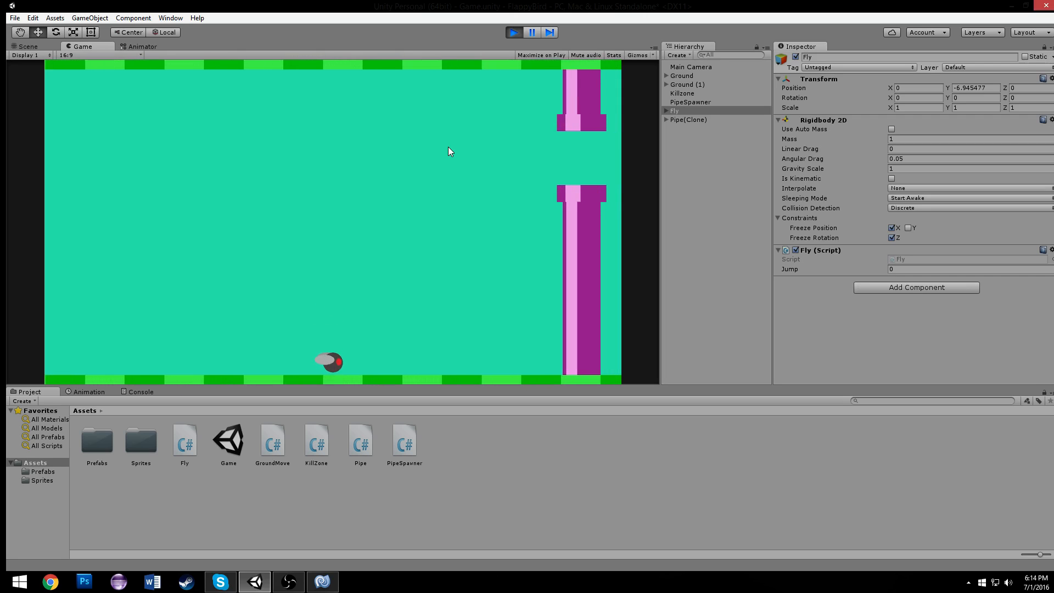
click(514, 32)
click(323, 581)
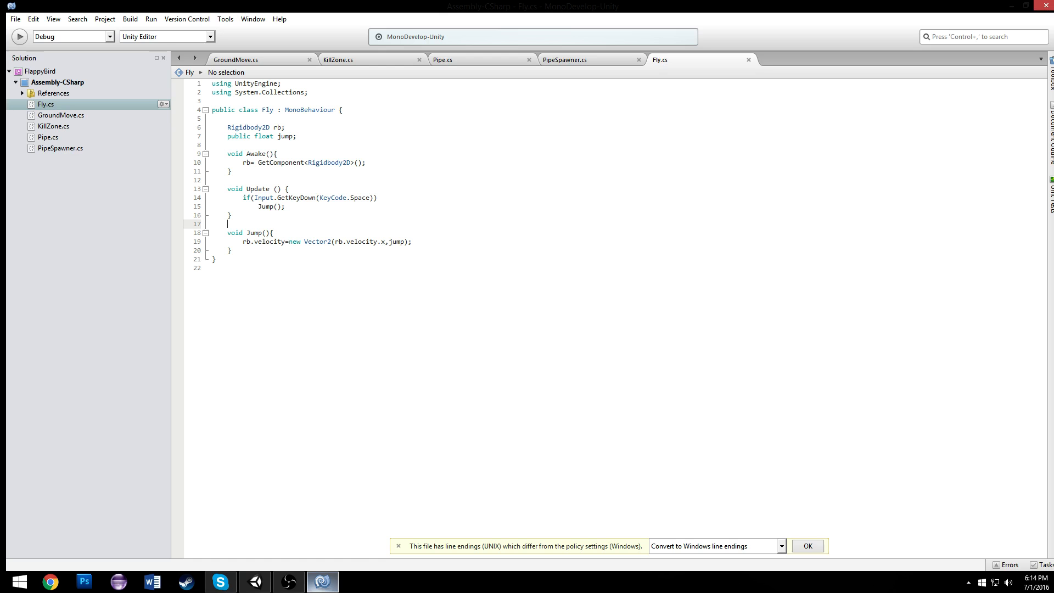
- Switch to Unity, set the Fly script's Jump value to 2 and run the game to test it
click(269, 580)
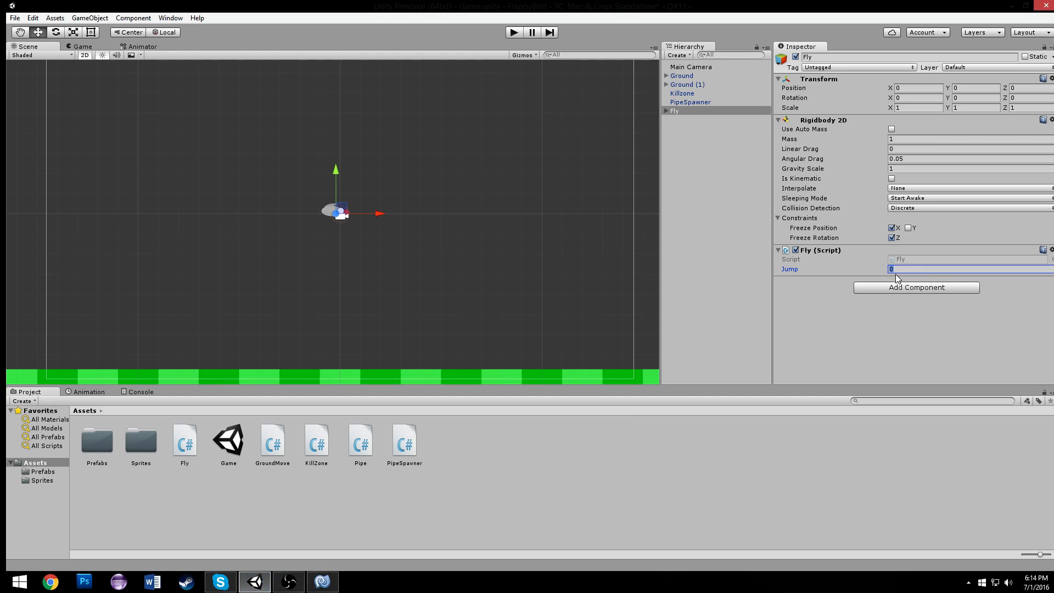
click(515, 36)
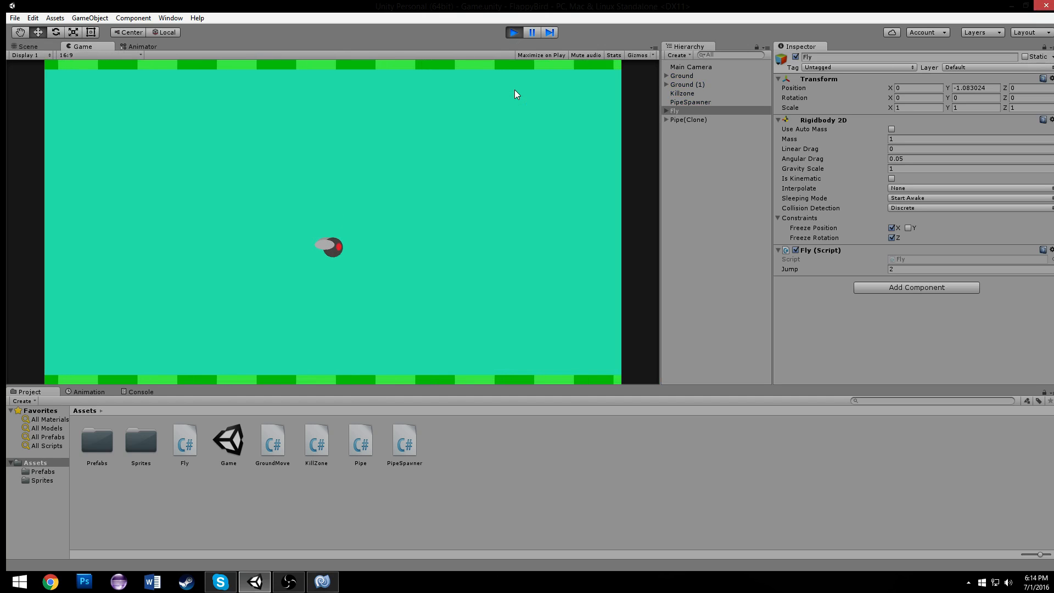
- Set the Fly object's Gravity Scale to 2 and Jump to 8, and play-test flying through the pipes
click(515, 34)
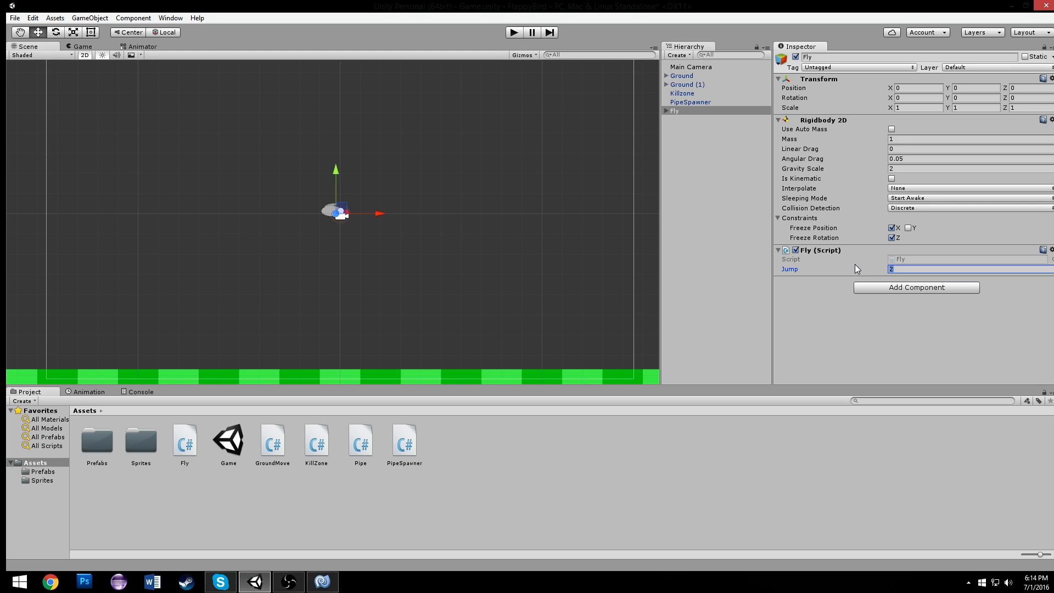
text(8)
click(514, 34)
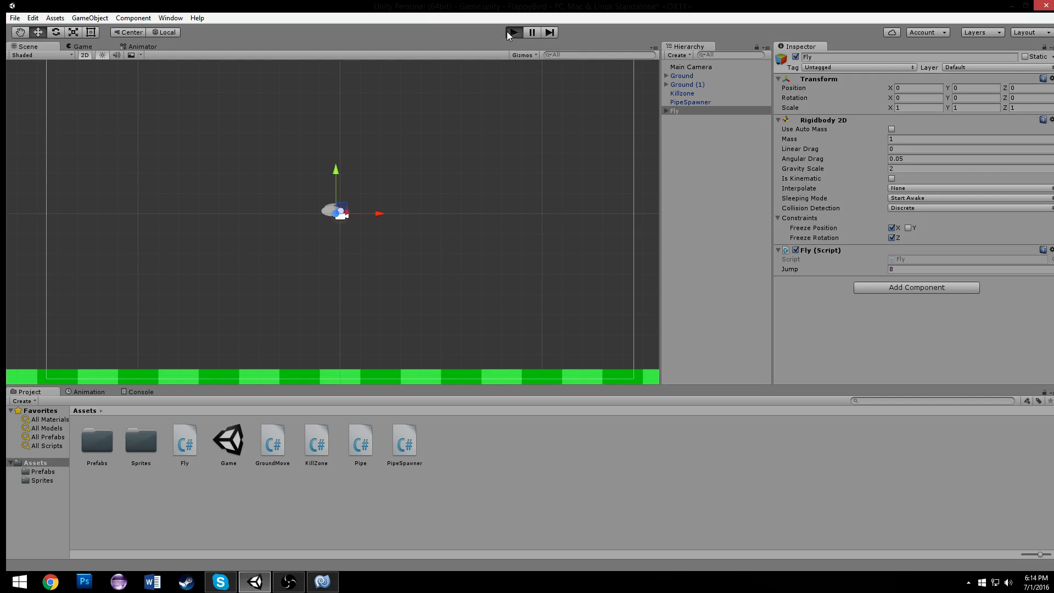
key(space)
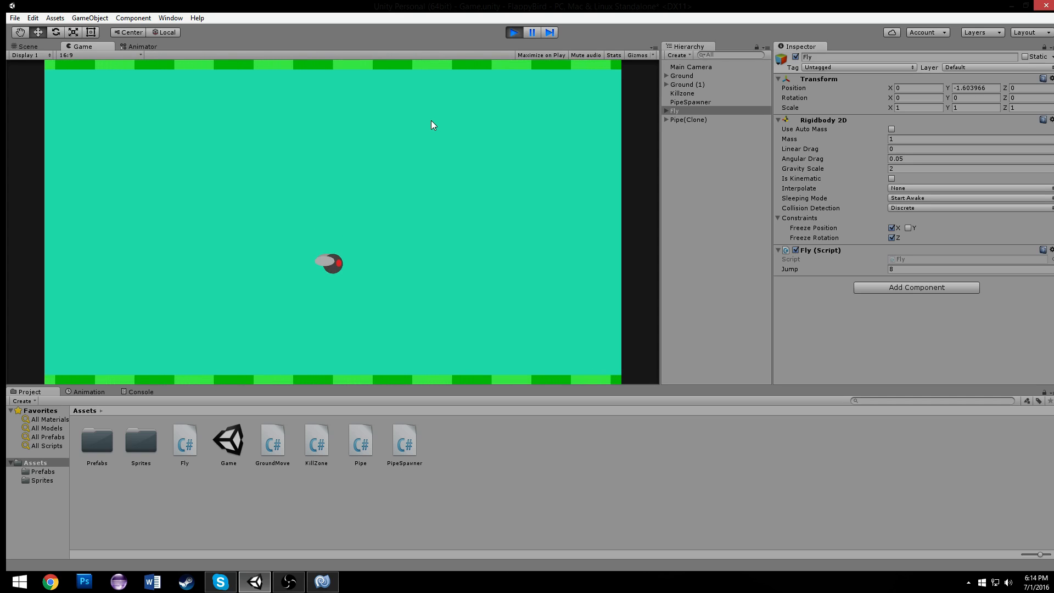
key(space)
key(space)
key(space)
key(space)
key(space)
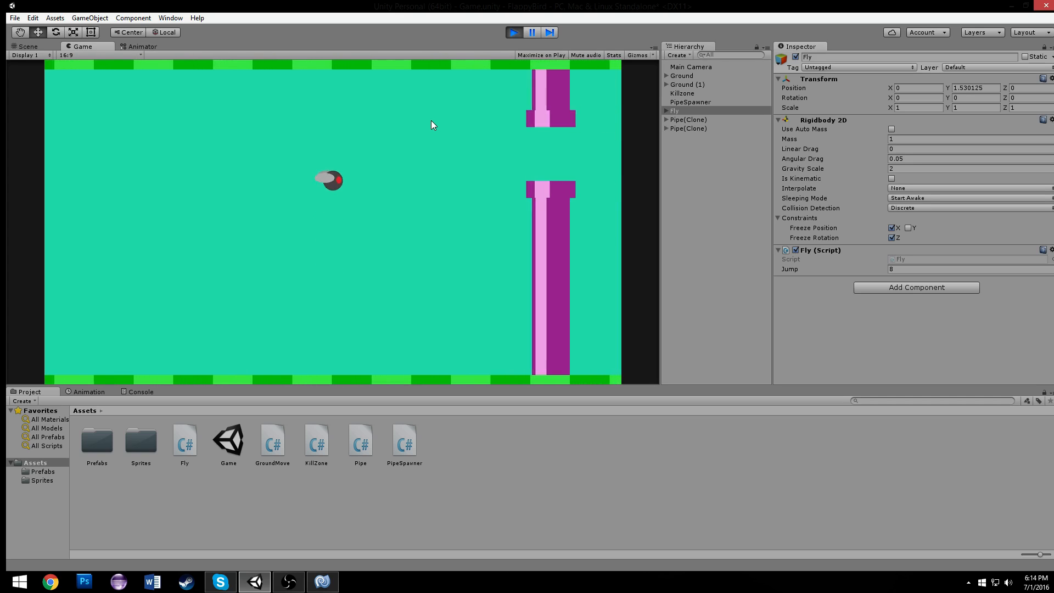
key(space)
key(space)
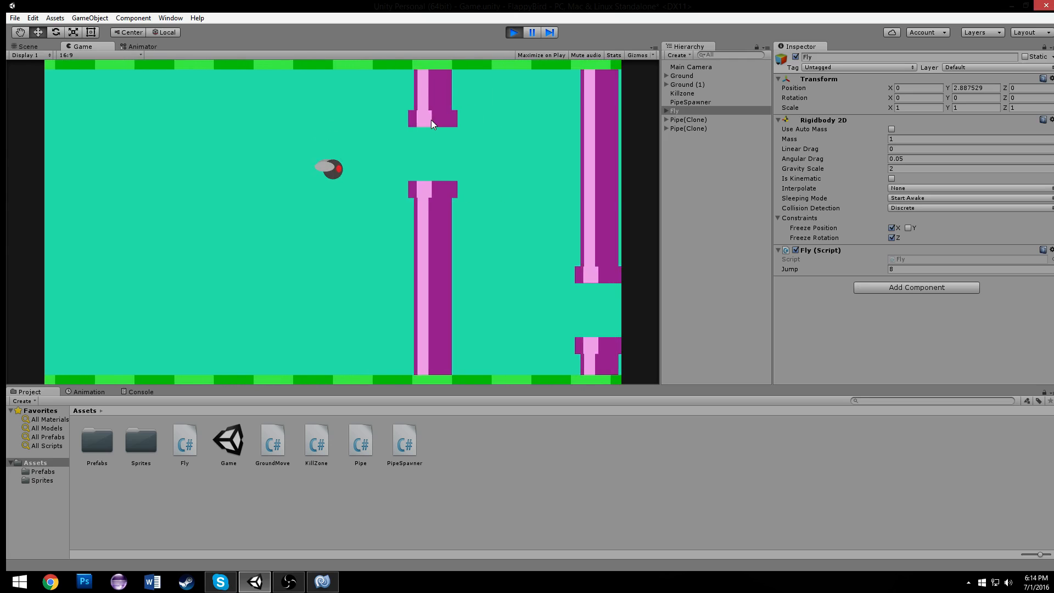
key(space)
key(space)
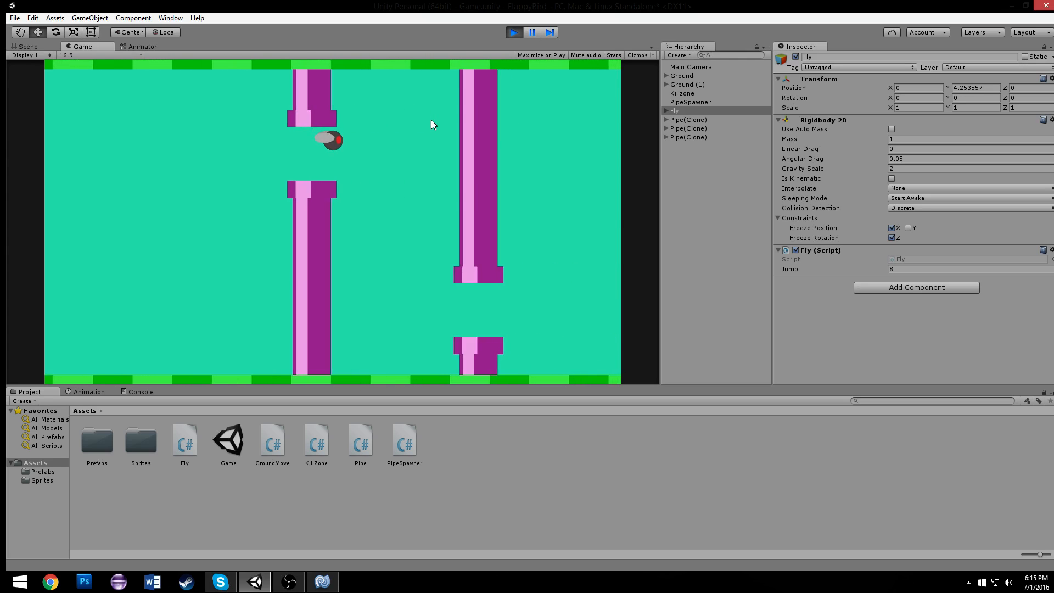
key(space)
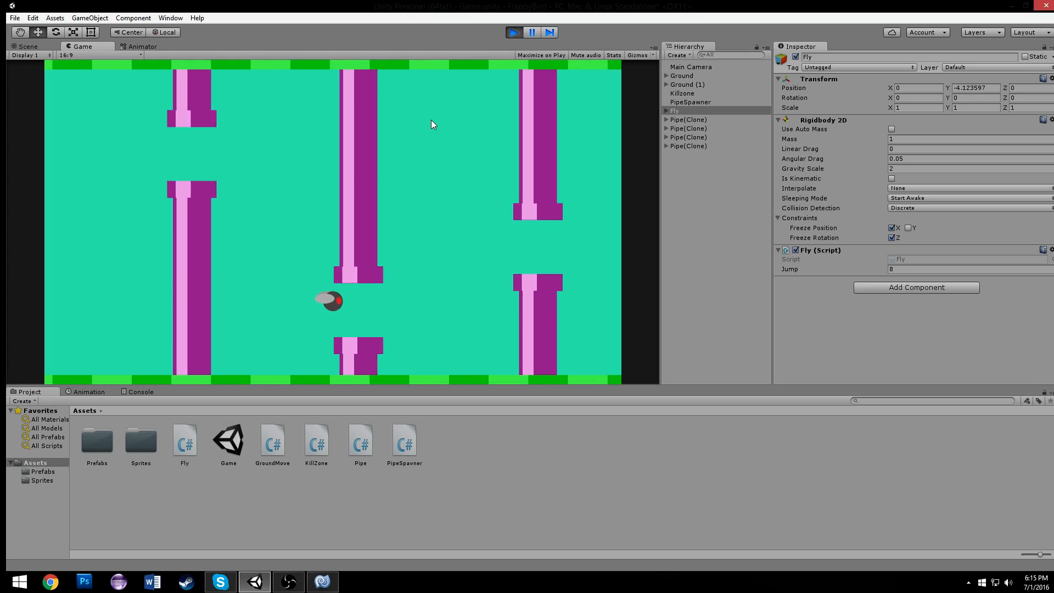
key(space)
key(space)
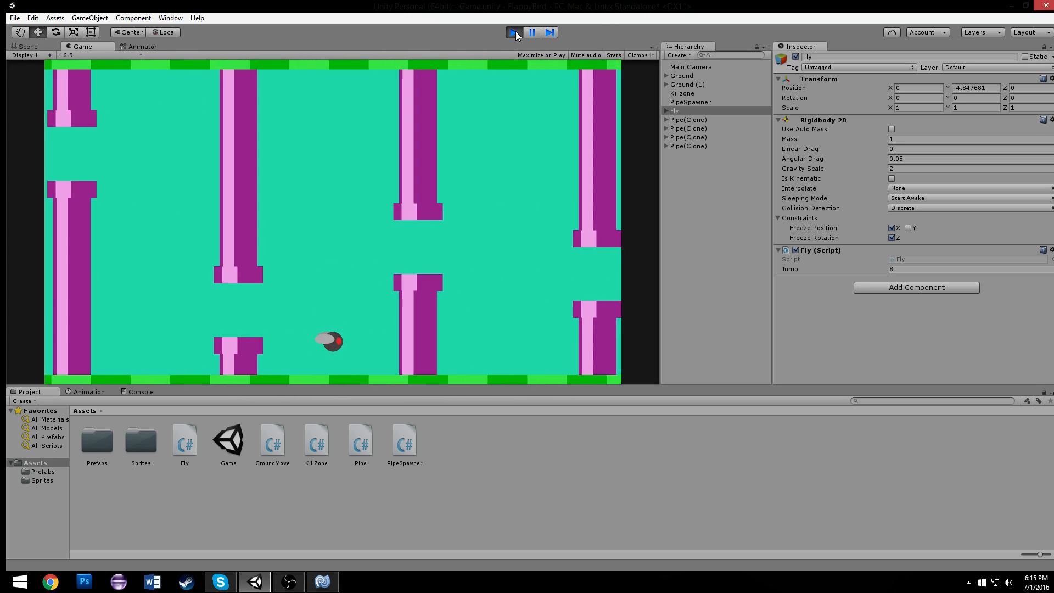
click(514, 32)
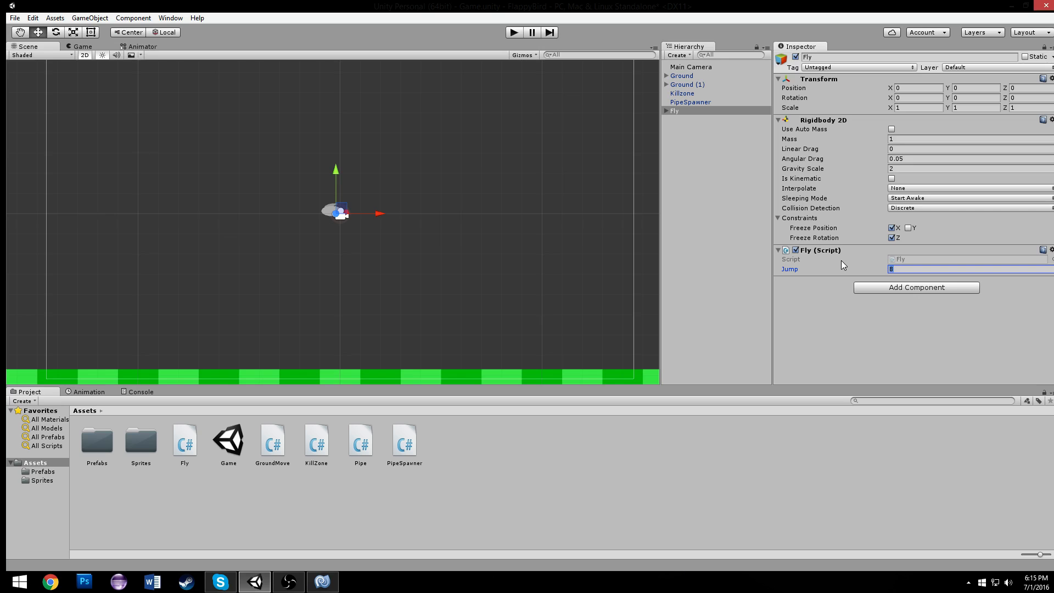
- Set the Fly script's Jump value to 6 and play-test by repeatedly jumping through the pipe gaps
text(6)
click(512, 32)
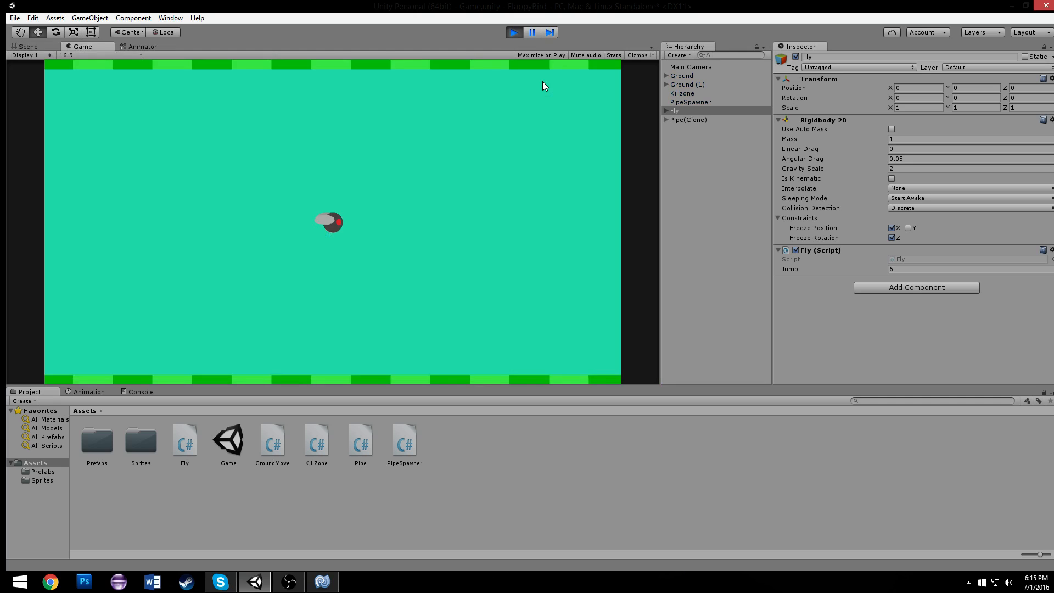
key(space)
key(space)
key(space)
key(space)
key(space)
key(space)
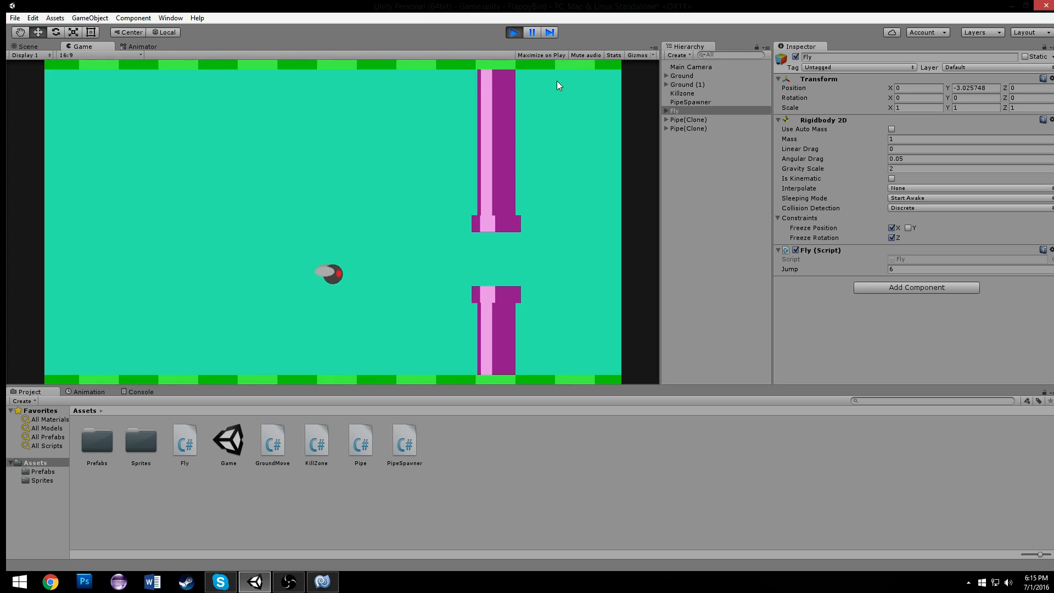
key(space)
key(space)
key(space)
key(space)
key(space)
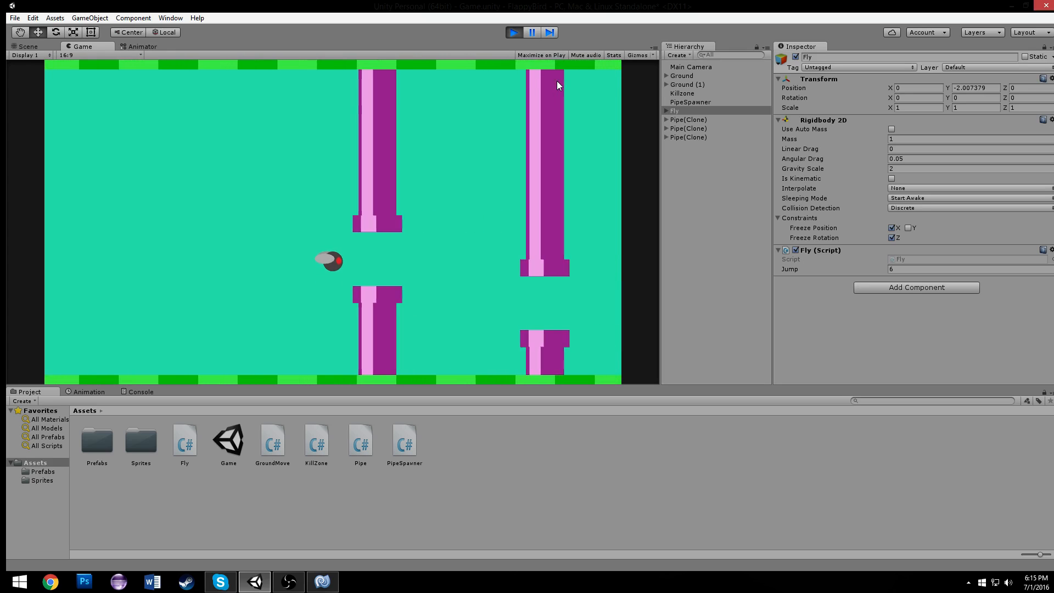
key(space)
key(space)
key(space)
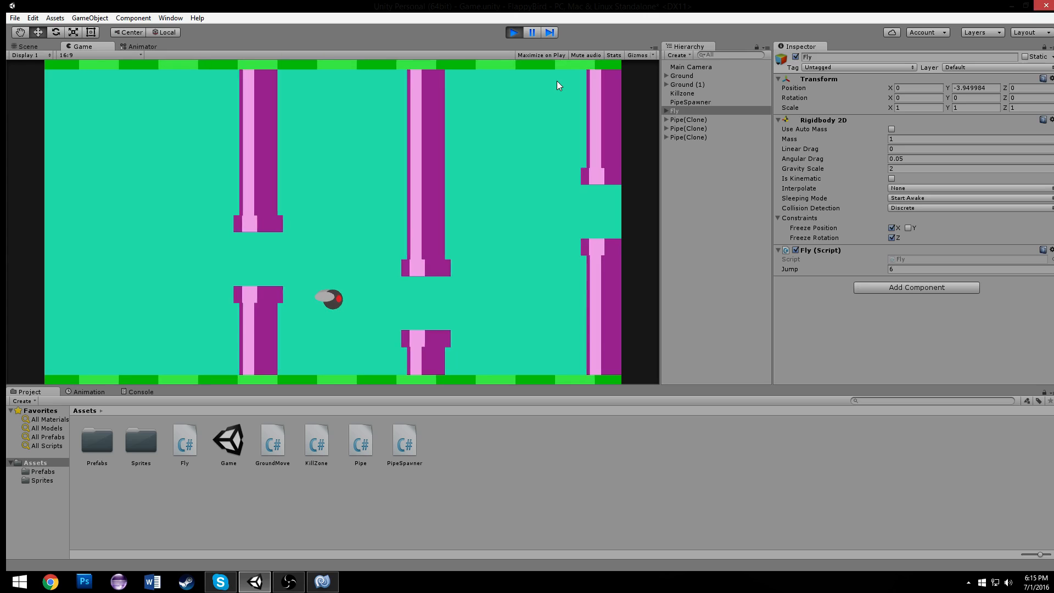
key(space)
key(space)
key(space)
key(space)
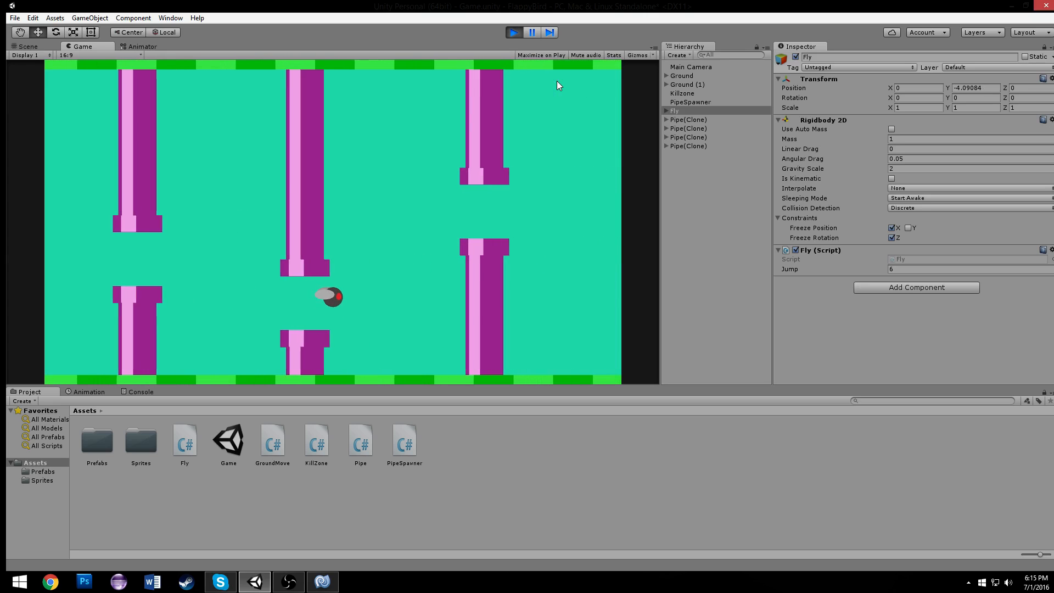
key(space)
key(space)
key(space)
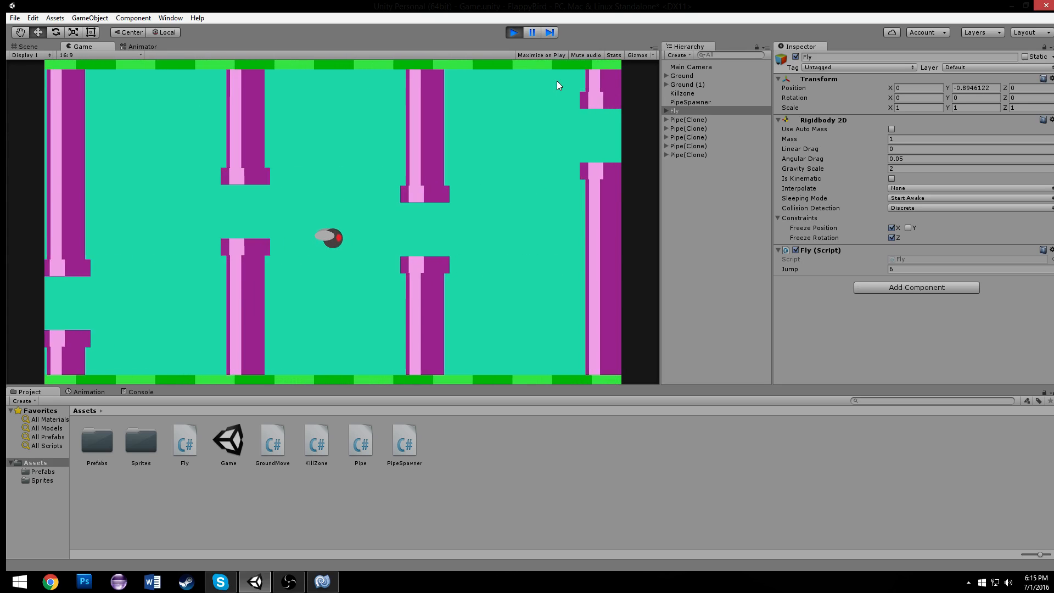
key(space)
key(space)
key(space)
key(space)
key(space)
key(space)
key(space)
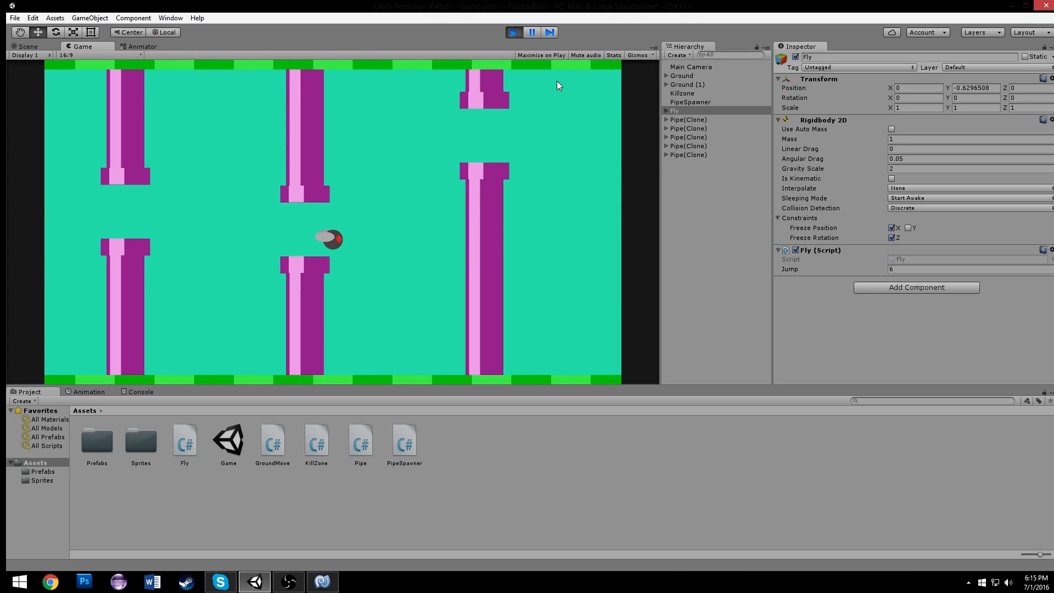
key(space)
key(space)
key(space)
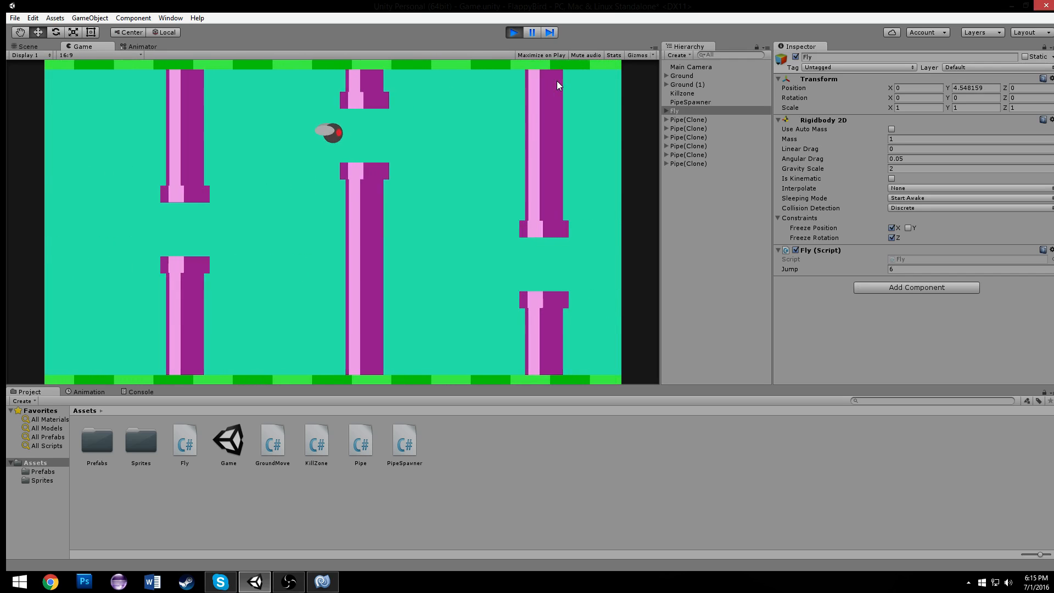
key(space)
key(space)
key(space)
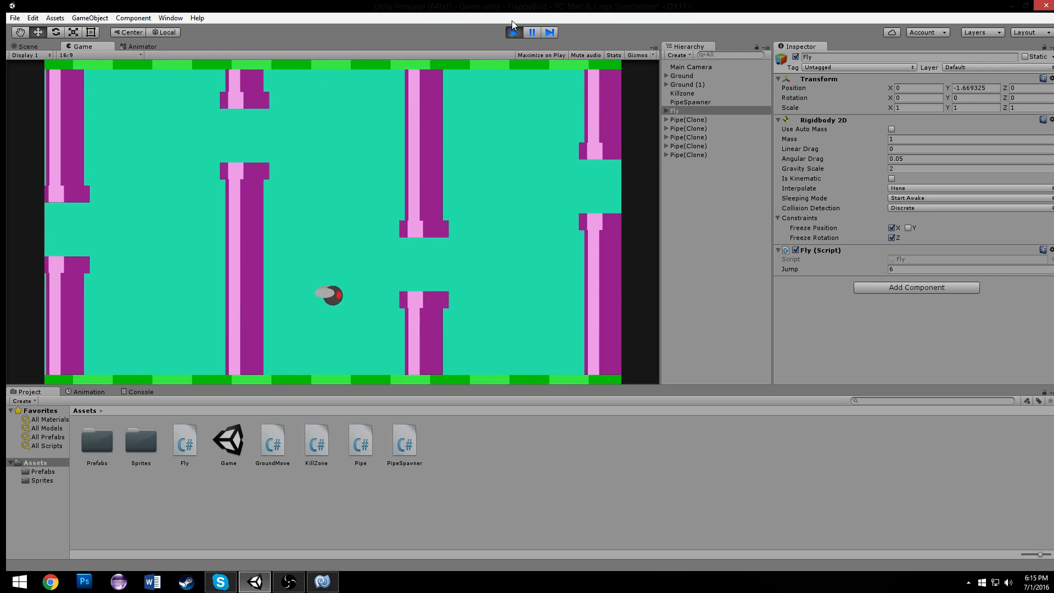
- Set the Fly script's Jump value to 7 and play-test by jumping through the pipe gaps, ending with the game stopped
click(513, 33)
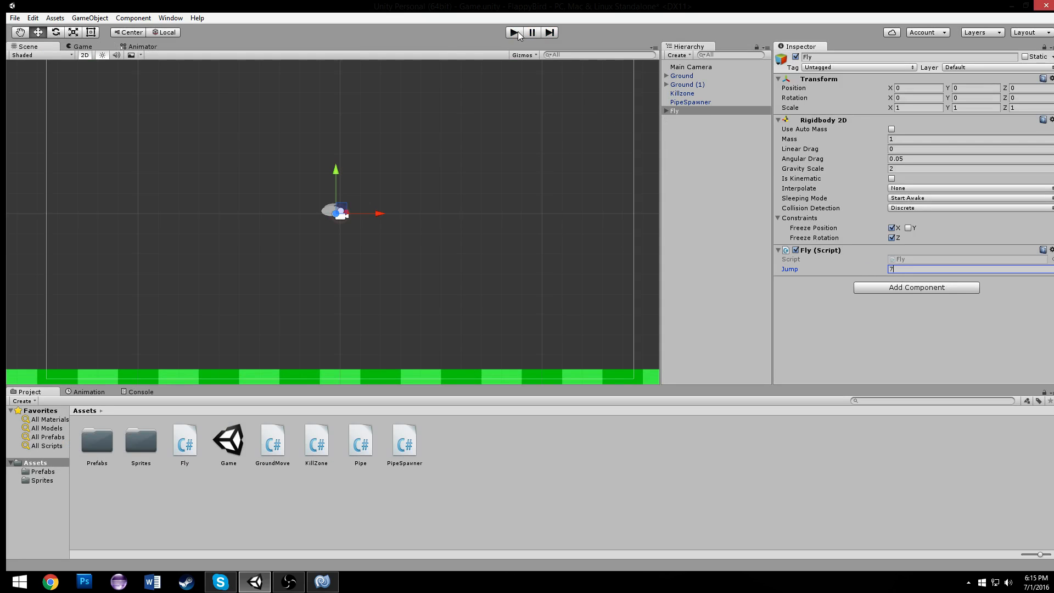
click(518, 32)
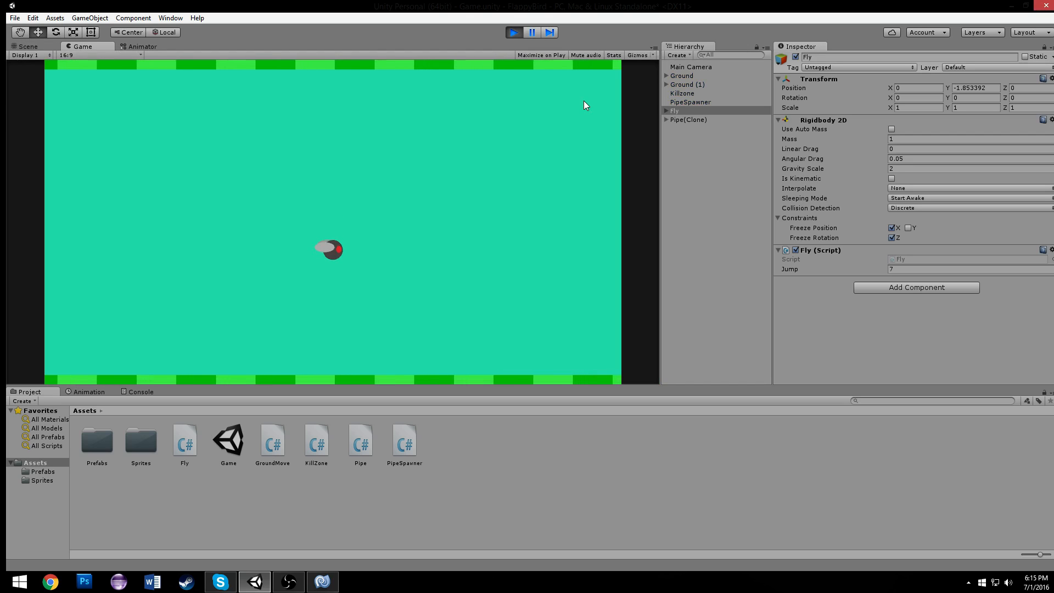
key(space)
key(space)
key(space)
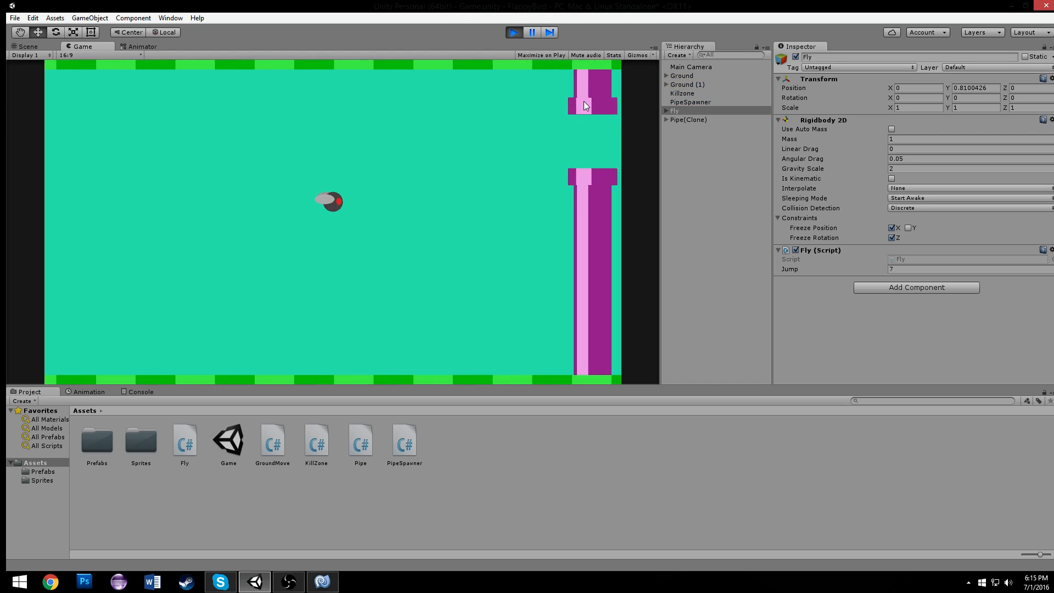
key(space)
key(space)
key(space)
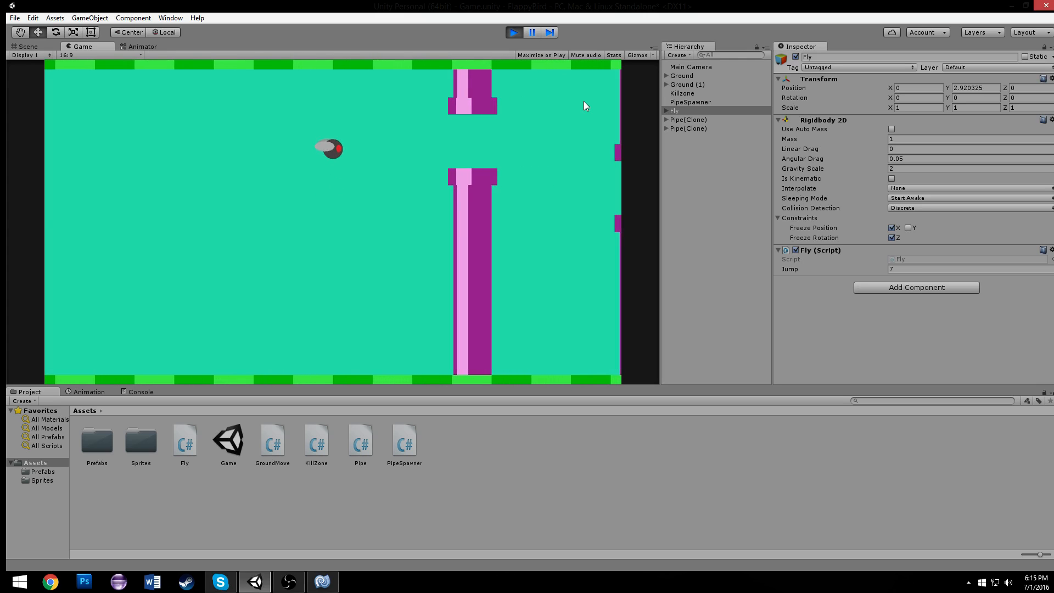
key(space)
key(space)
key(space)
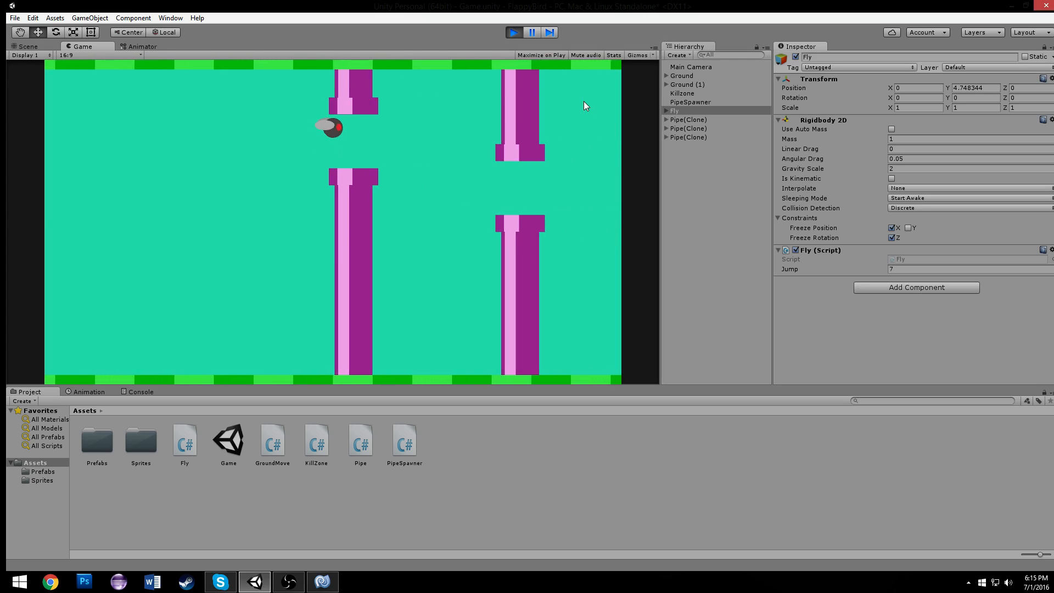
key(space)
key(space)
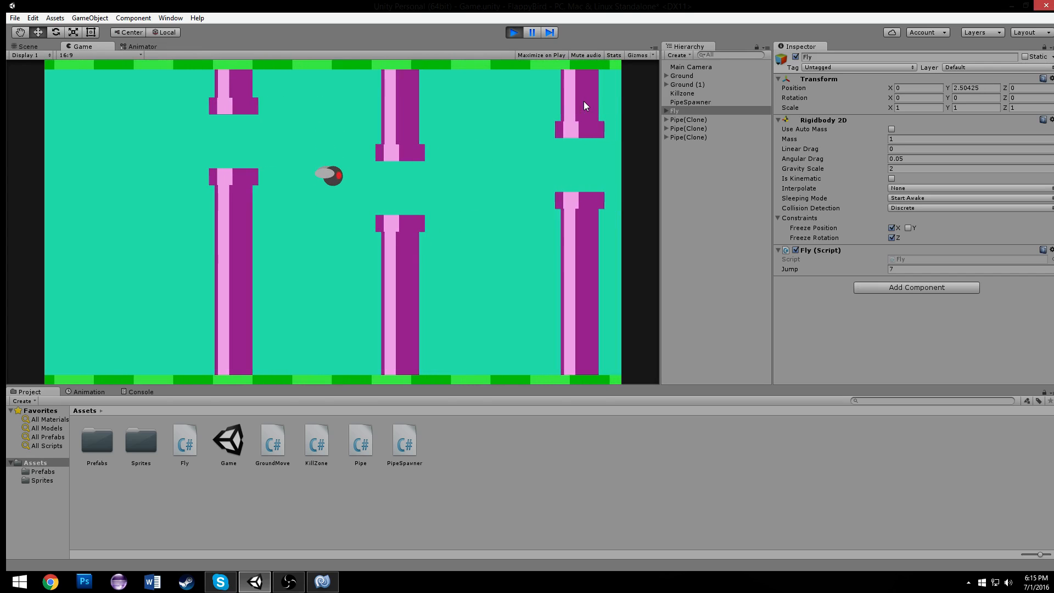
key(space)
key(space)
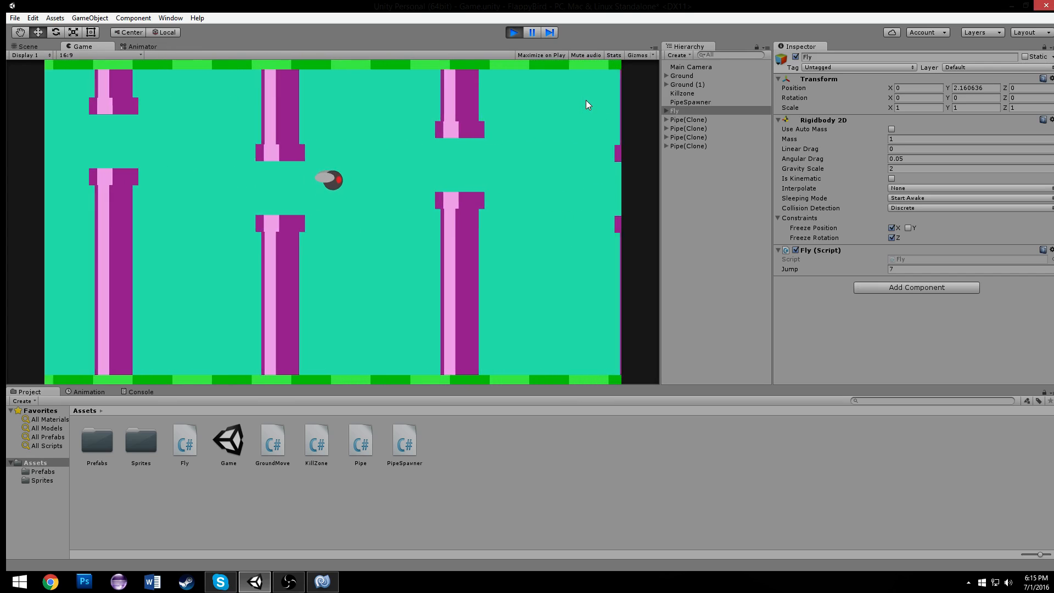
key(space)
key(space)
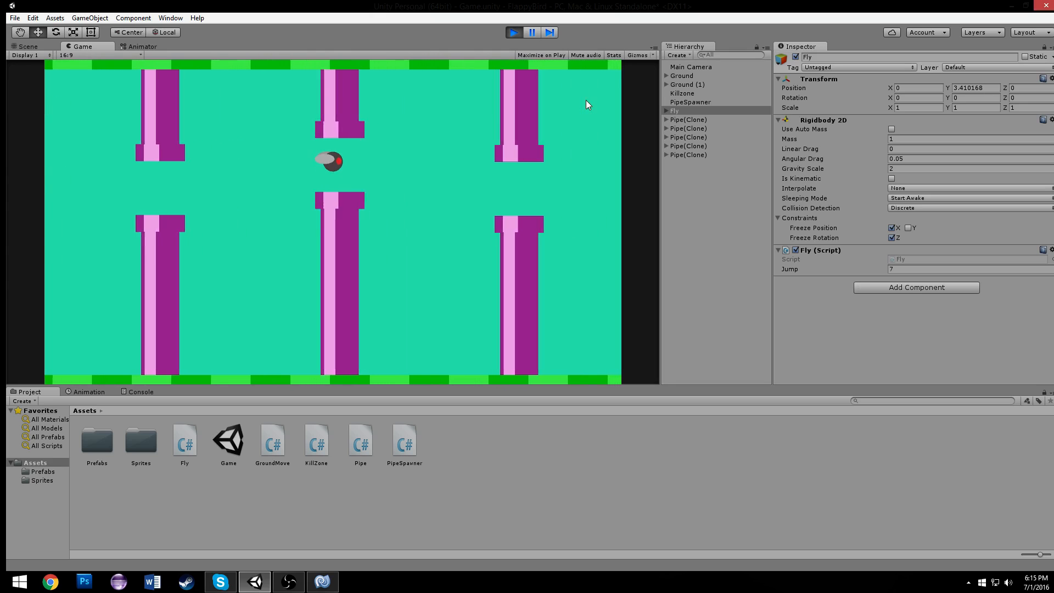
key(space)
key(space)
key(space)
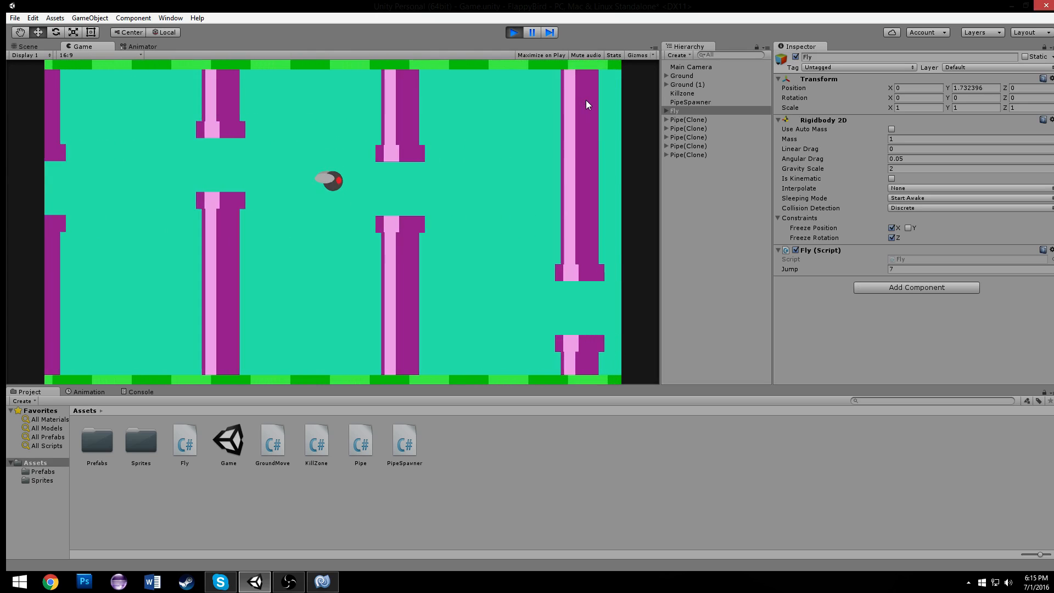
key(space)
key(space)
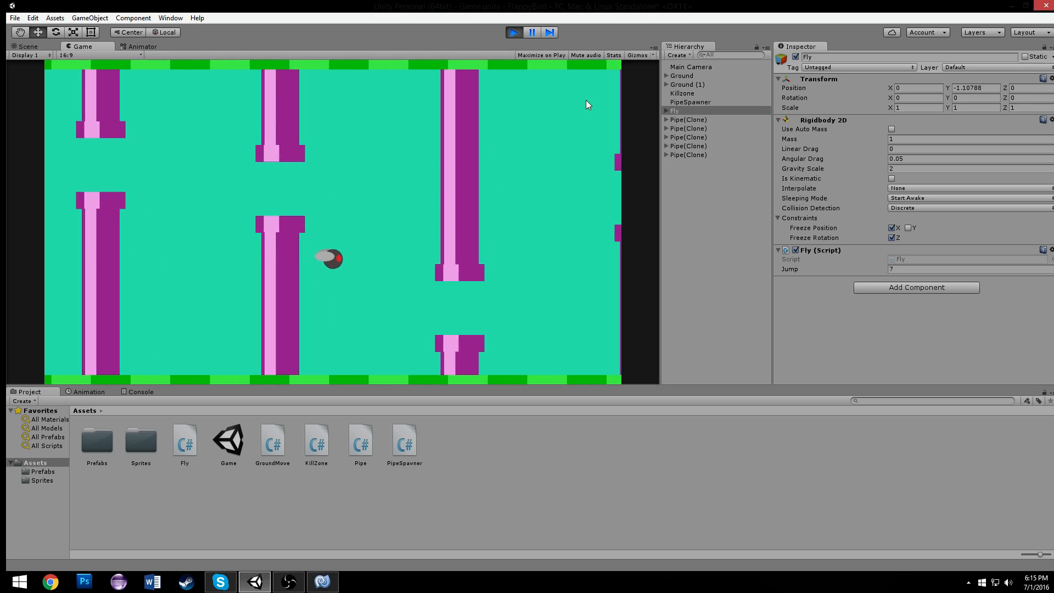
key(space)
key(space)
key(space)
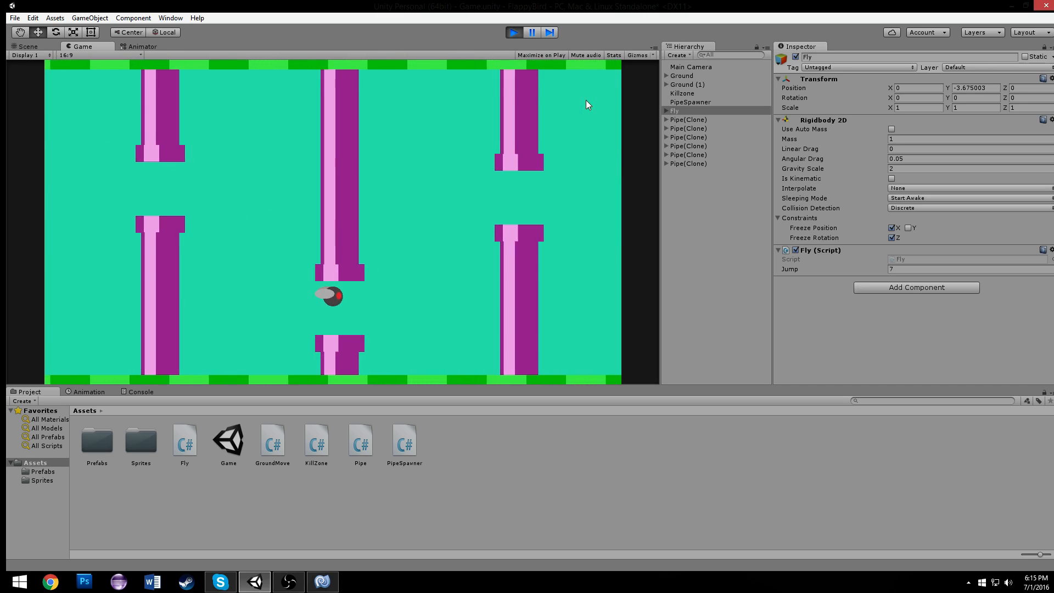
key(space)
key(space)
key(space)
key(space)
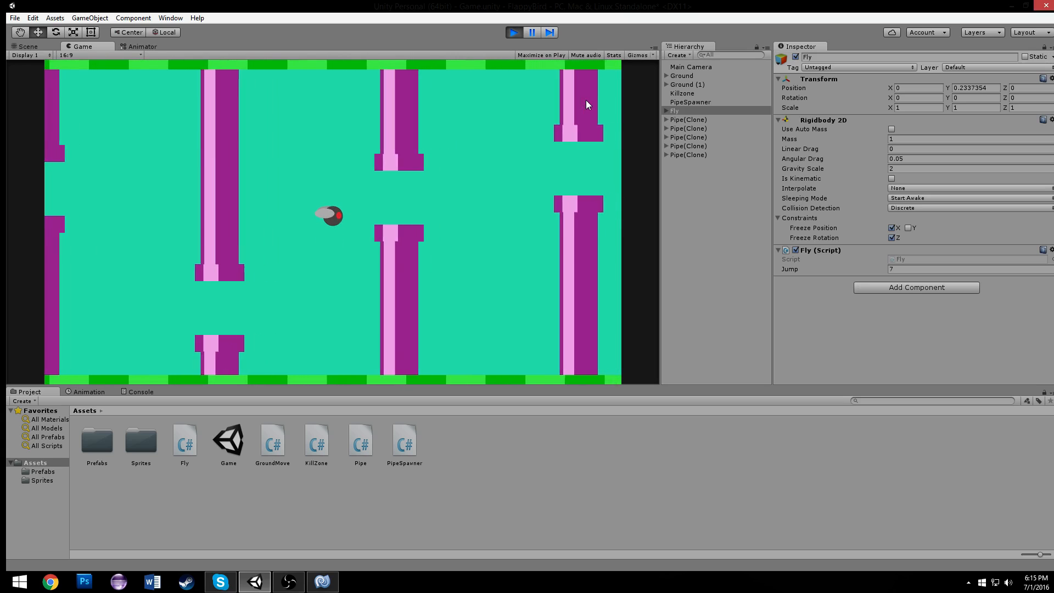
key(space)
key(space)
key(space)
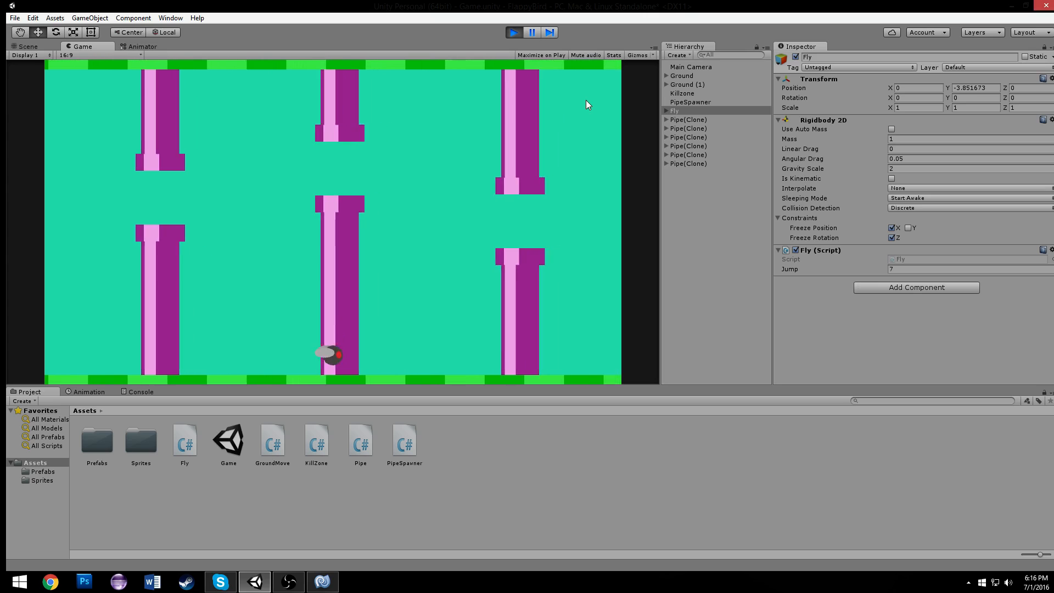
key(space)
click(513, 32)
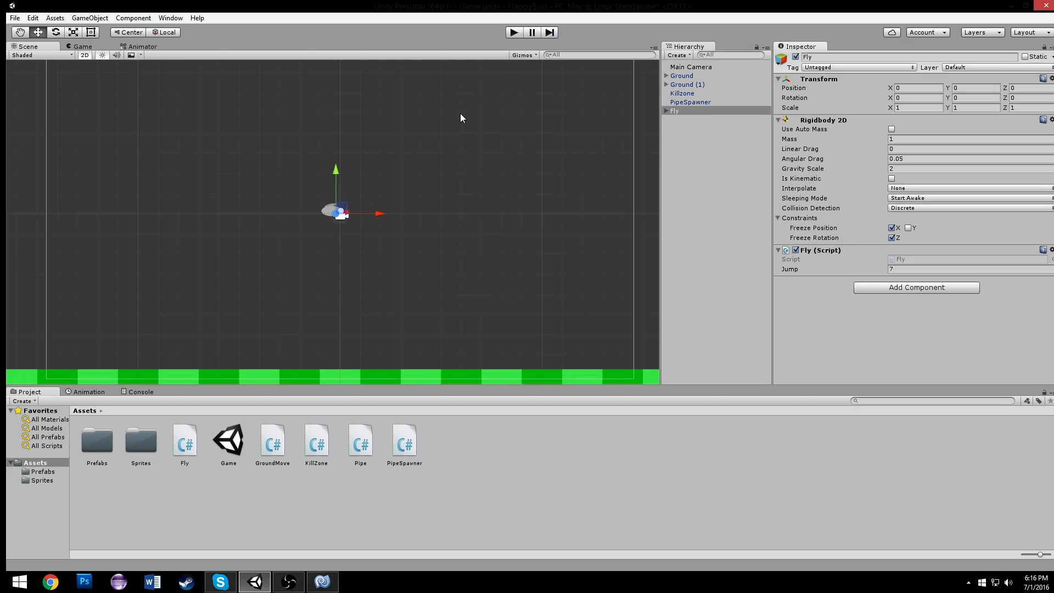
- Add a Circle Collider 2D to the Fly object and set its radius to 0.47 to fit the body
click(882, 288)
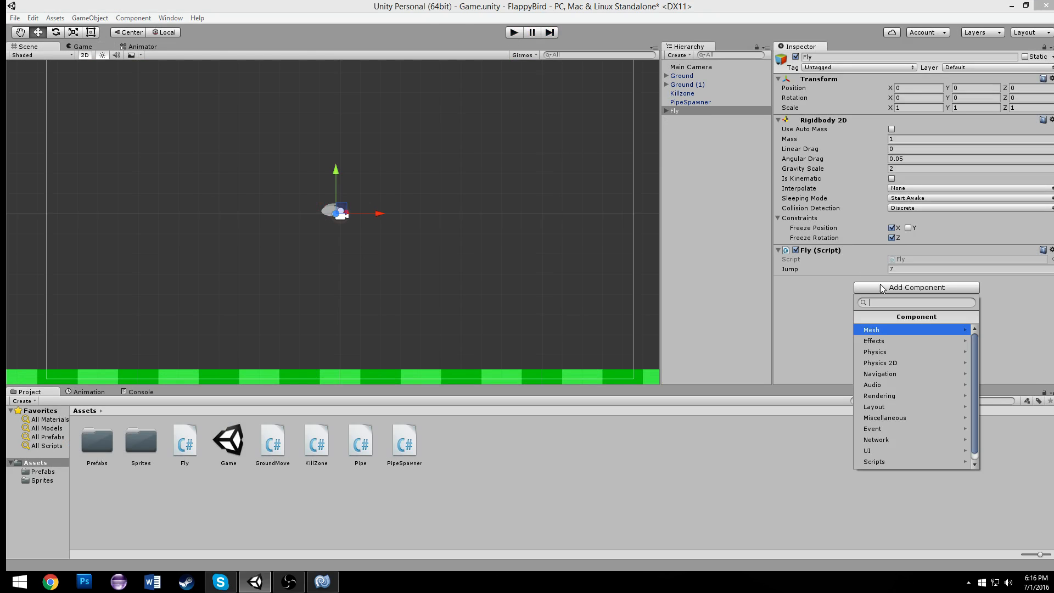
click(890, 368)
click(888, 352)
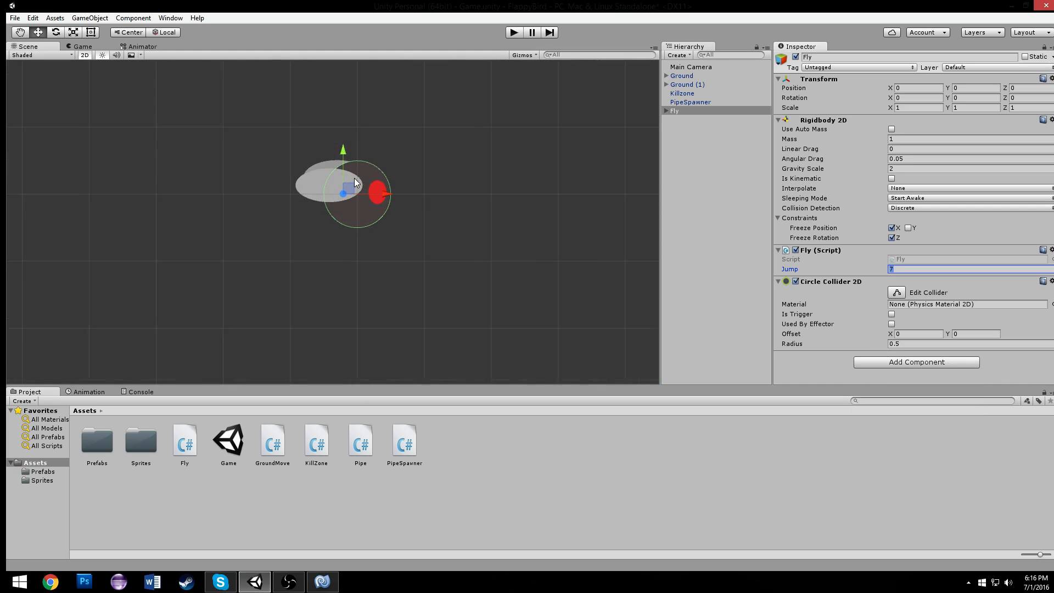
scroll(354, 178, up, 3)
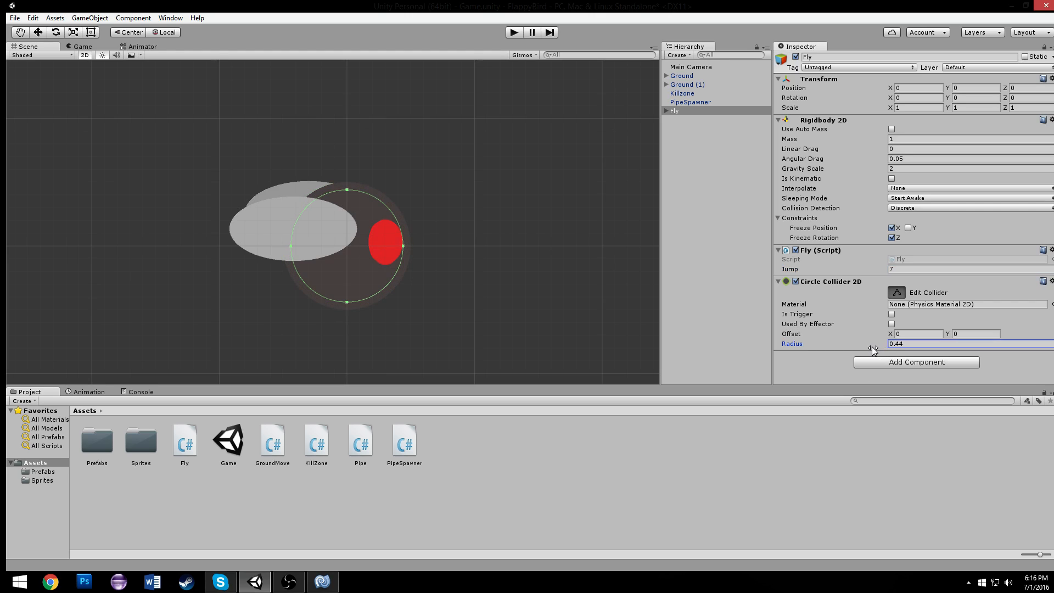
scroll(420, 92, down, 3)
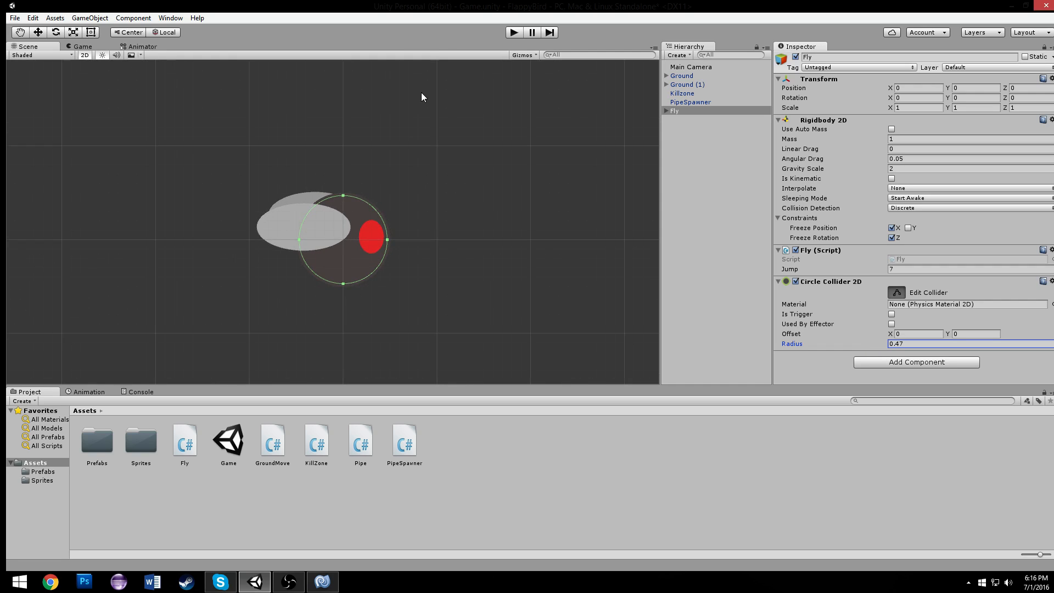
- Play-test the fly's new collider by jumping it against the pipes, and stop the game
click(513, 32)
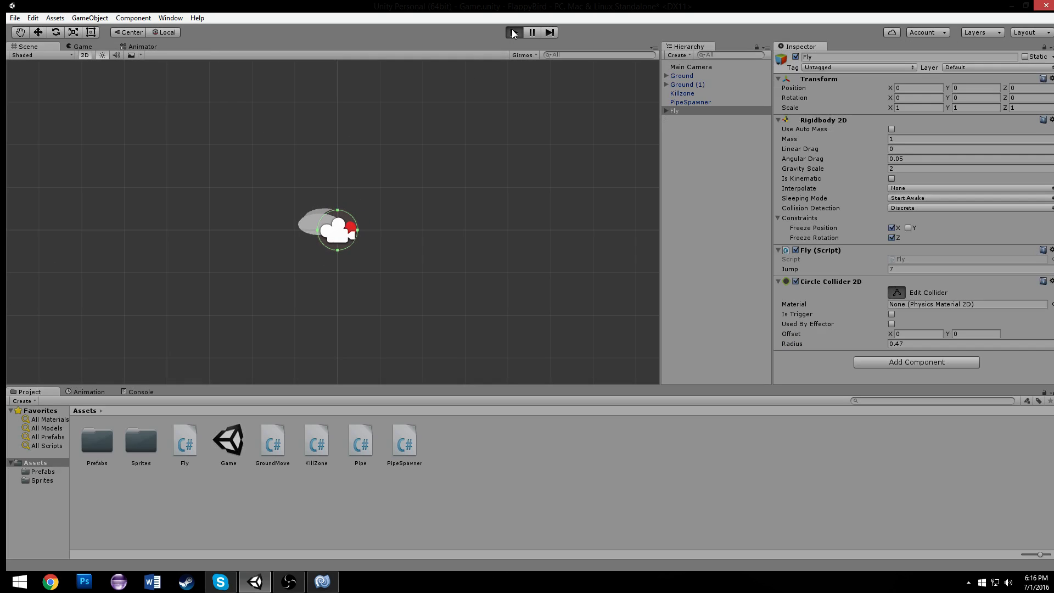
key(space)
key(space)
key(space)
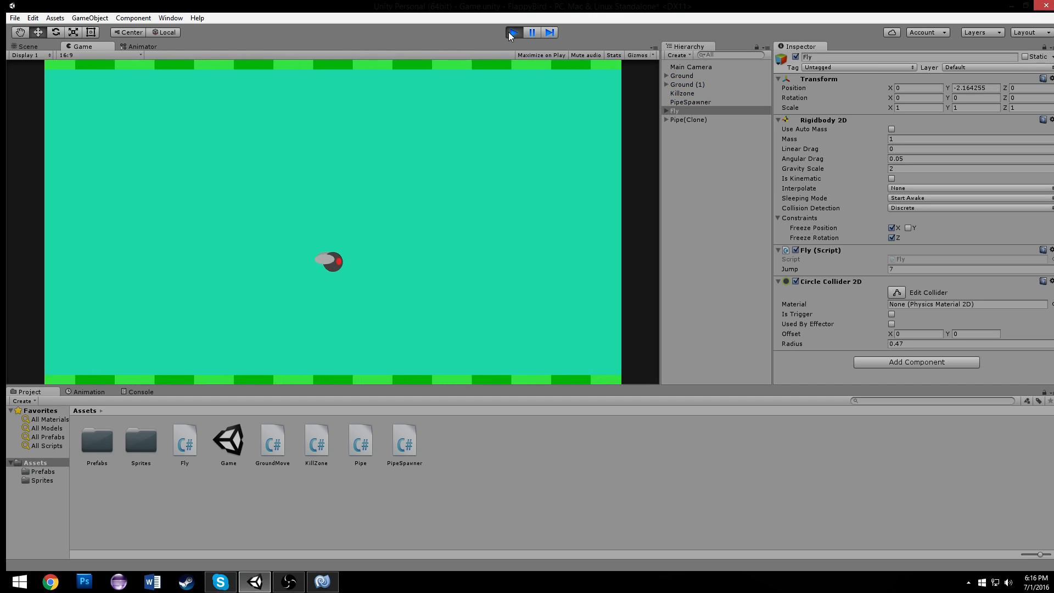
key(space)
key(space)
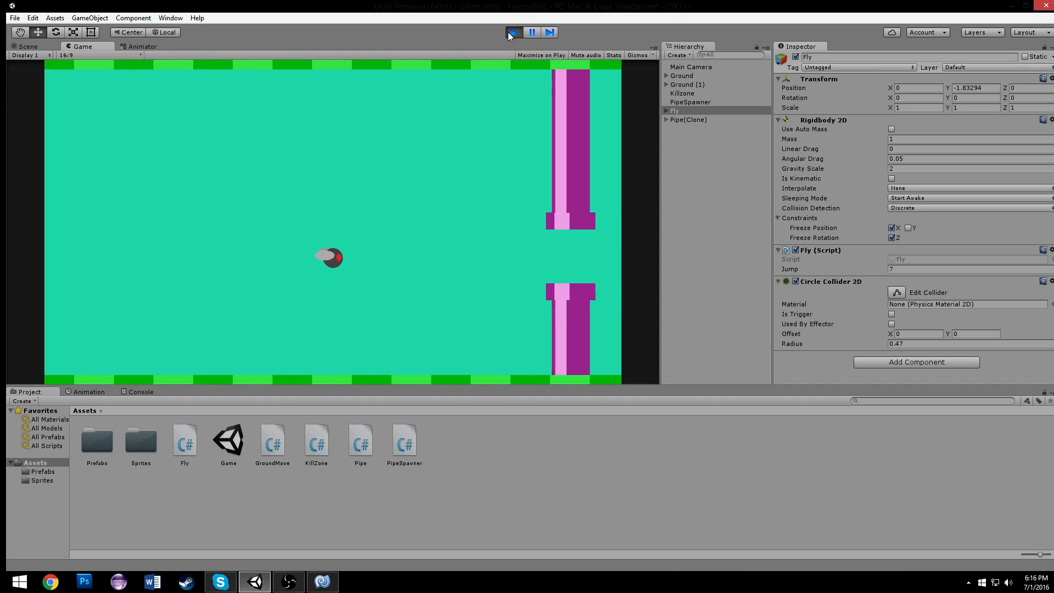
key(space)
key(space)
key(space)
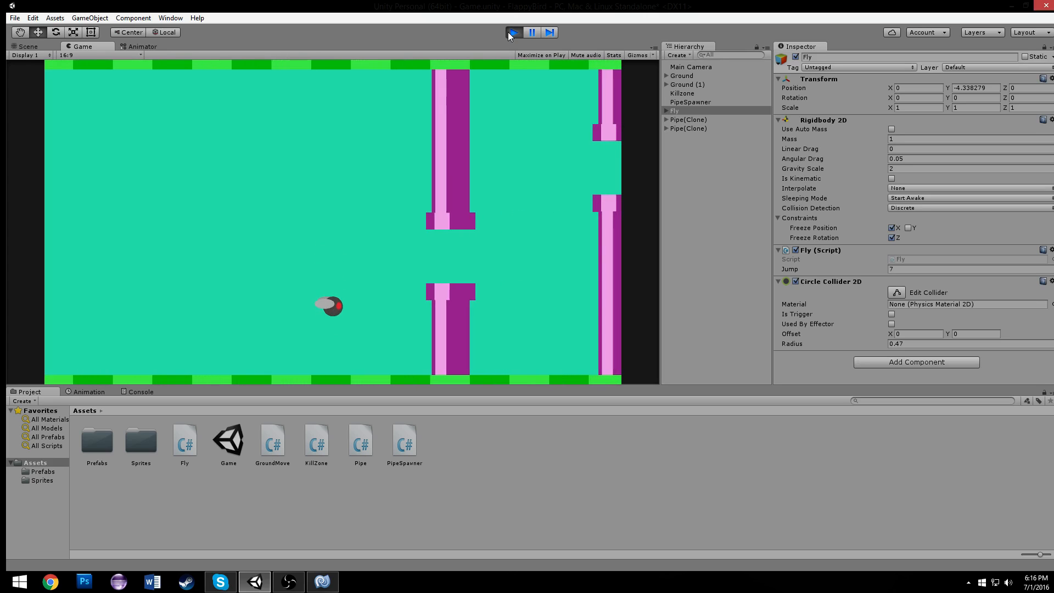
key(space)
key(space)
key(space)
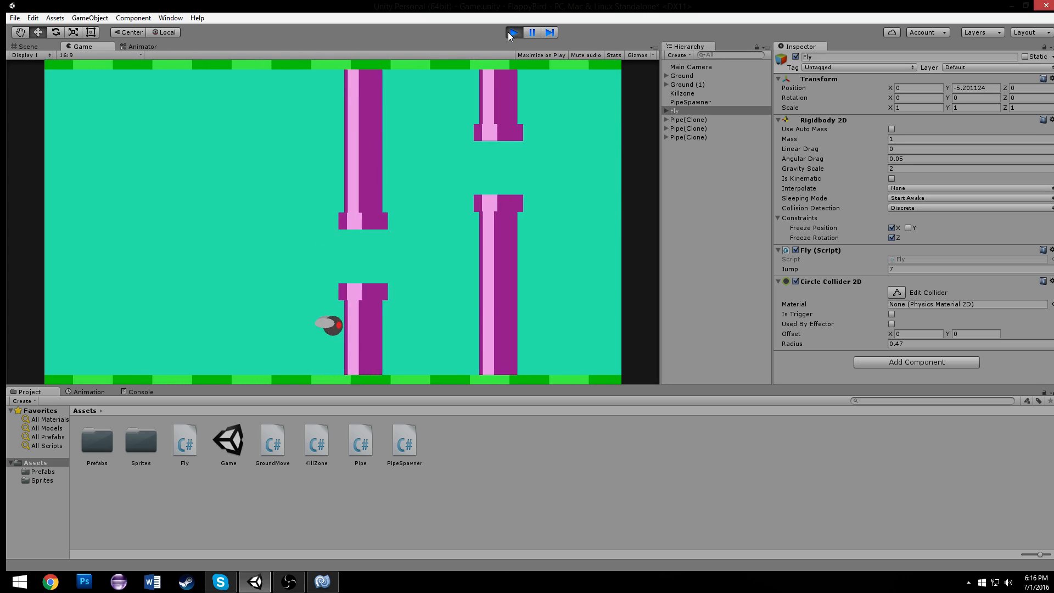
key(space)
key(space)
key(space)
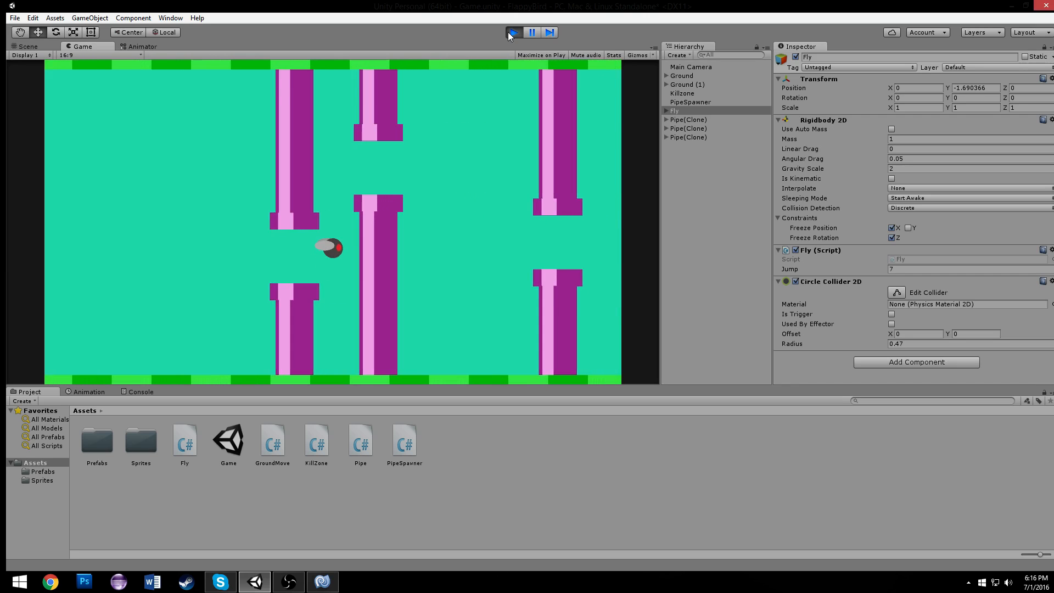
key(space)
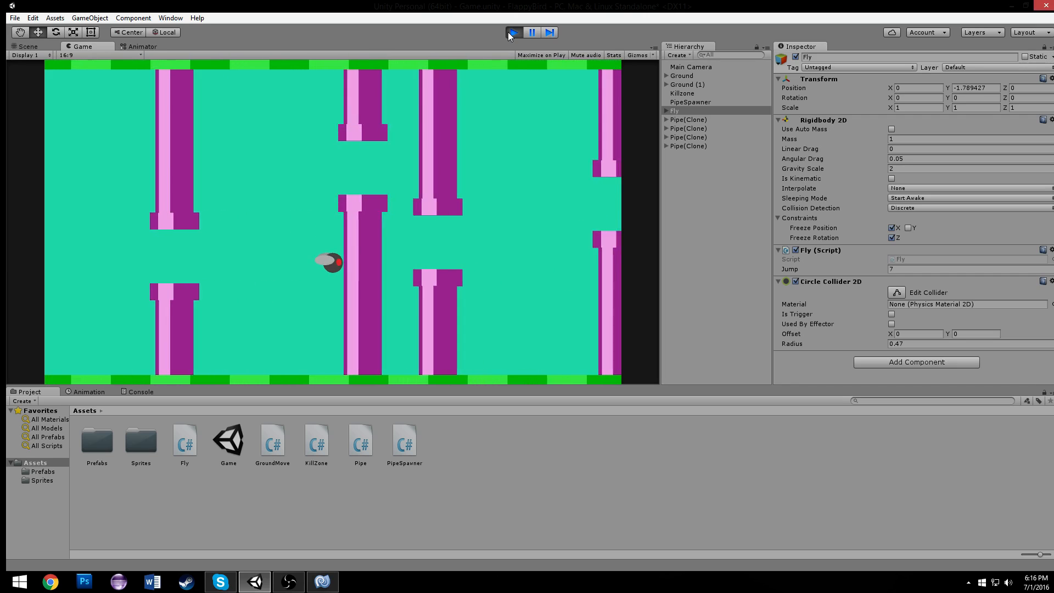
key(space)
key(space)
key(space)
key(space)
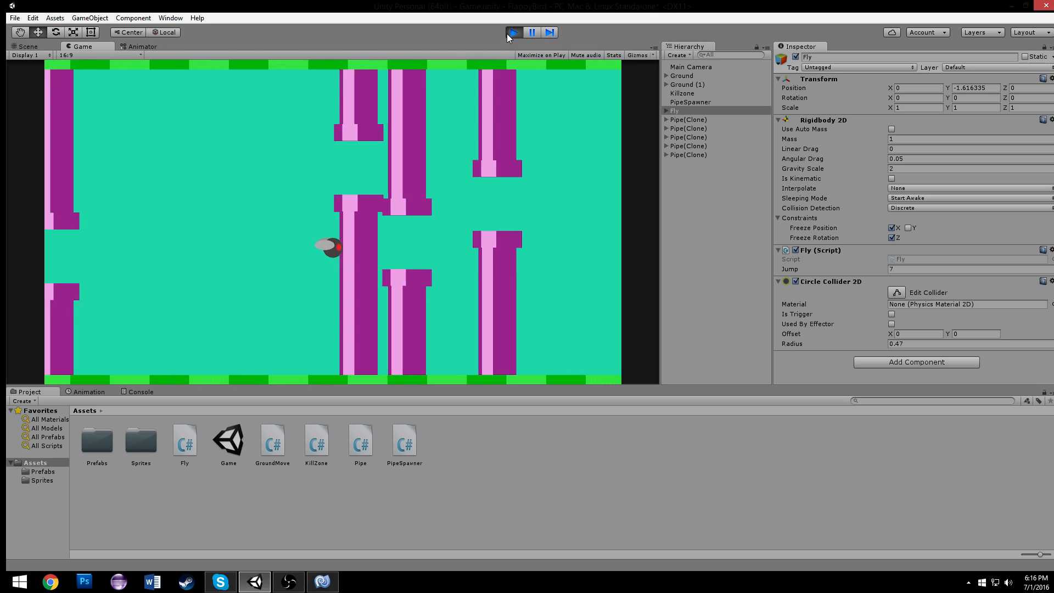
key(space)
key(space)
key(space)
key(space)
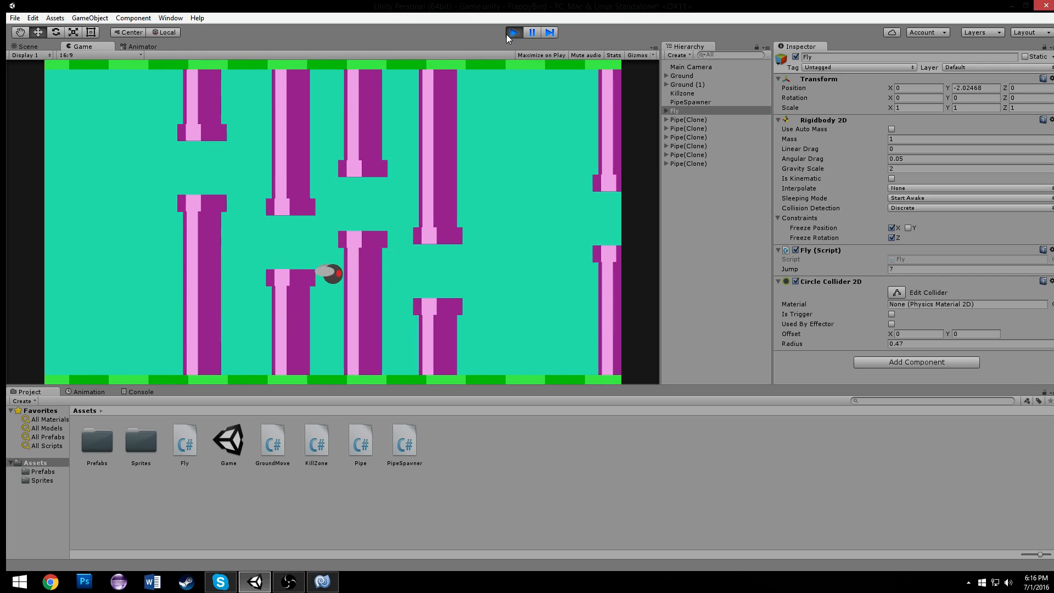
key(space)
click(512, 33)
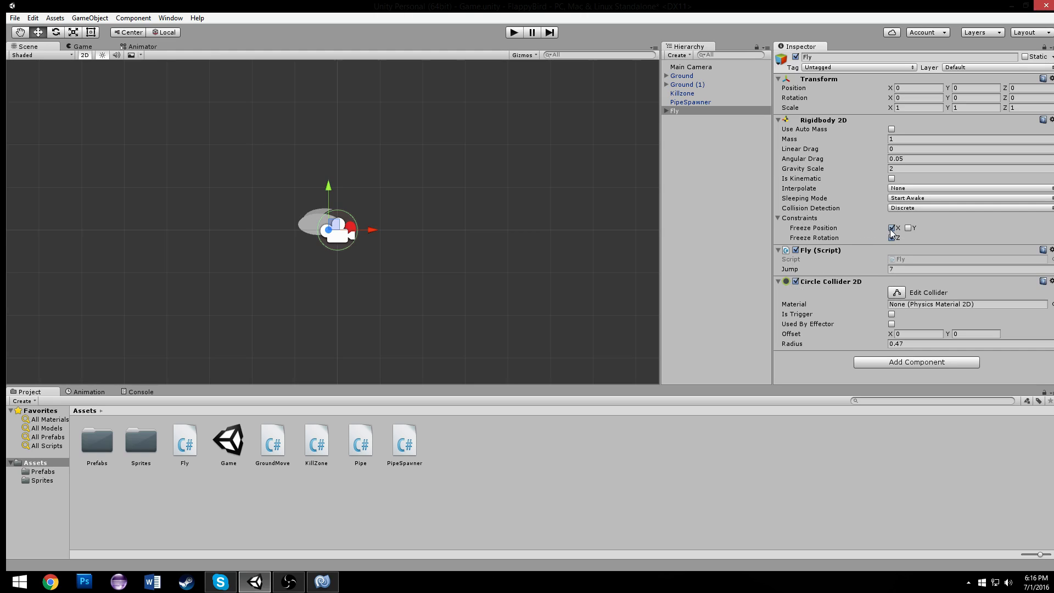
- Unfreeze the X position in the Fly's Rigidbody 2D constraints and play-test its collisions with the pipes
click(514, 33)
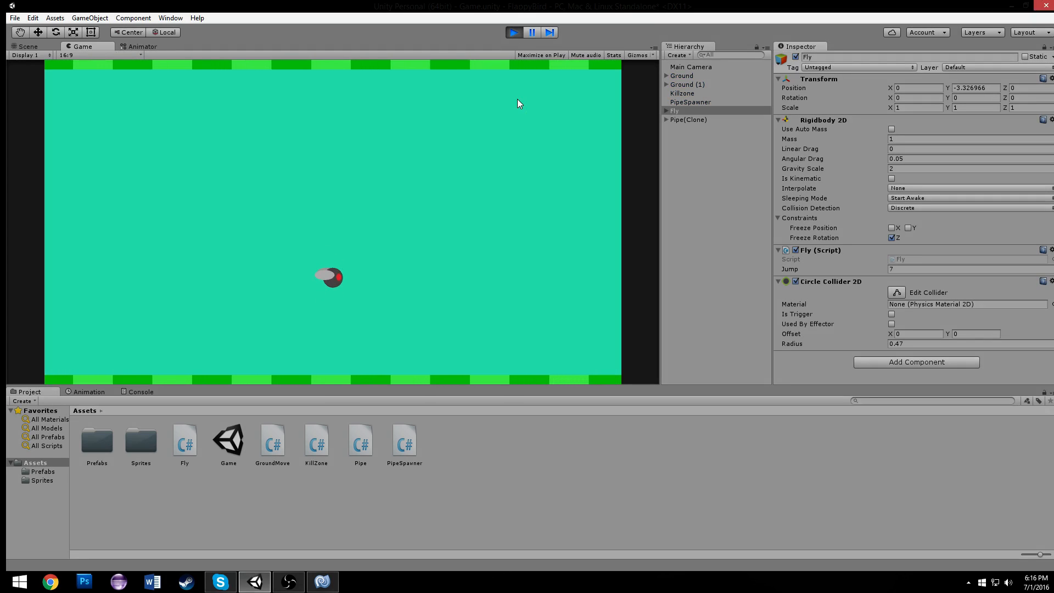
key(space)
key(space)
key(space)
key(space)
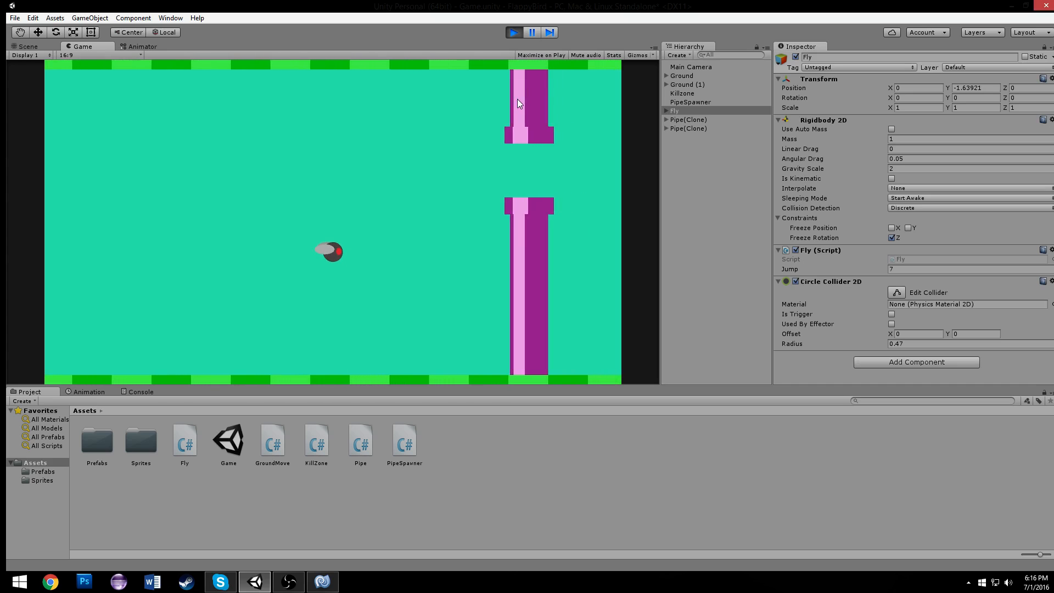
key(space)
key(space)
key(space)
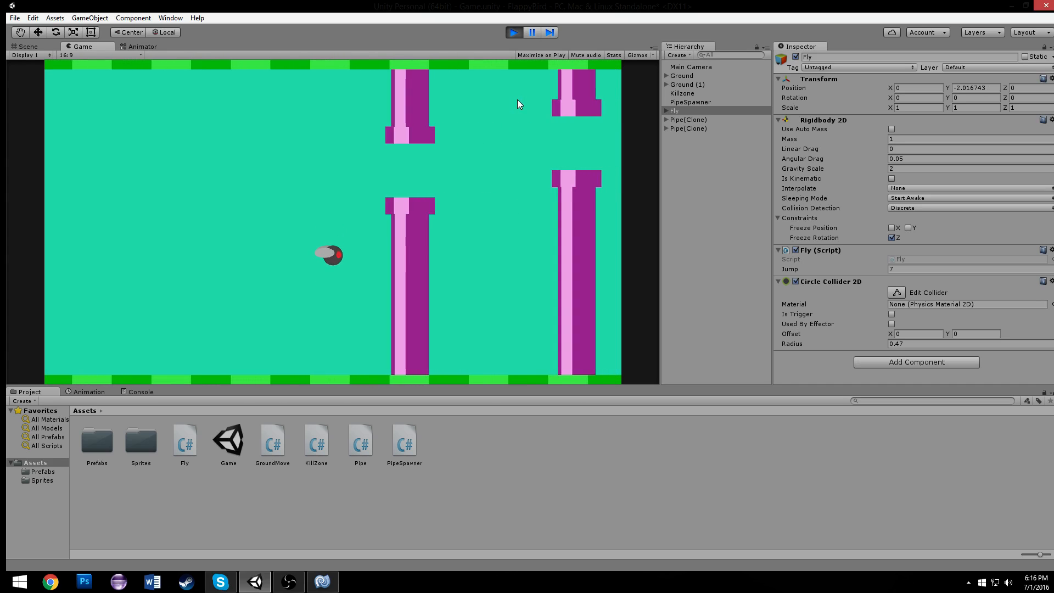
key(space)
key(space)
key(space)
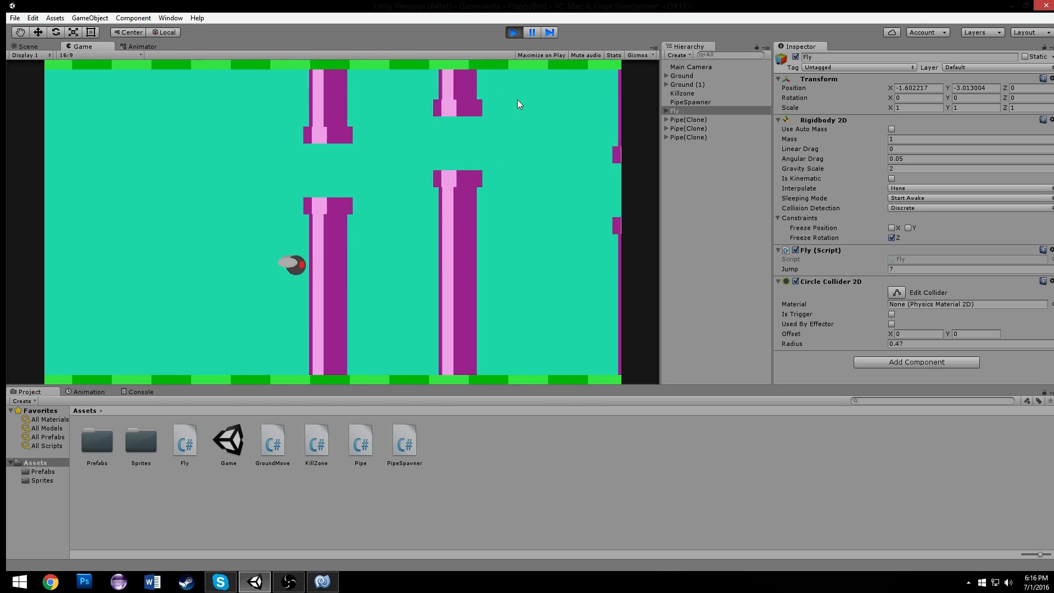
key(space)
key(space)
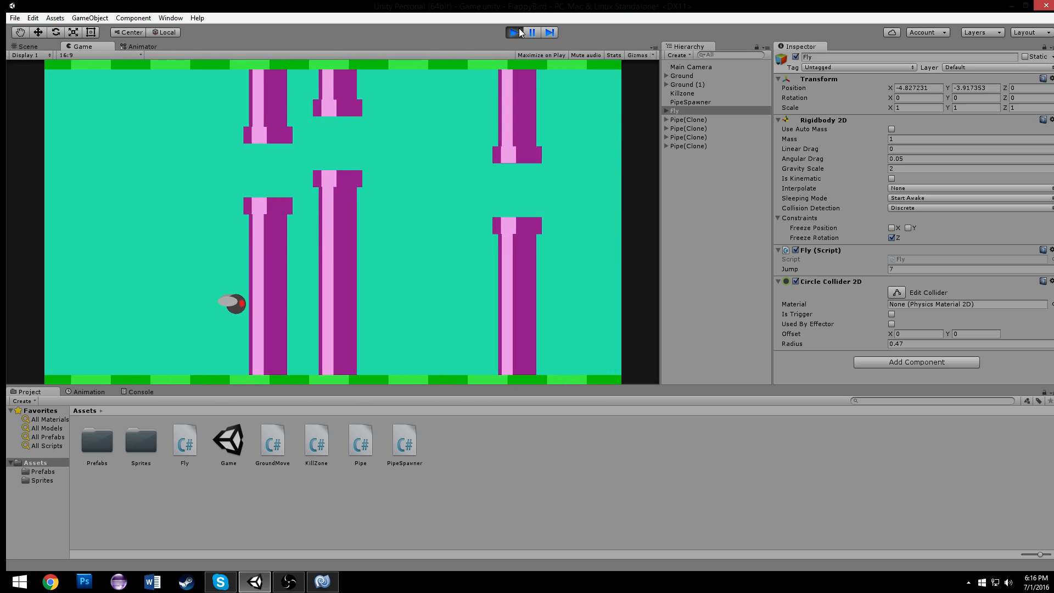
key(space)
key(space)
key(space)
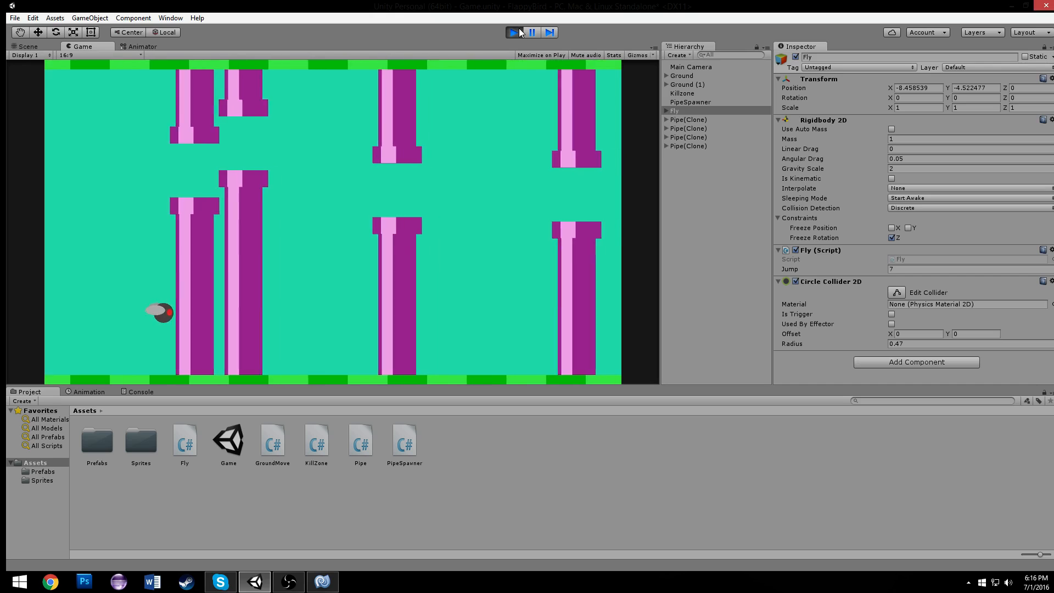
key(space)
- Stop the game, set the Fly's Rigidbody 2D mass to 0.0001, and play-test its collisions with the pipes
click(518, 31)
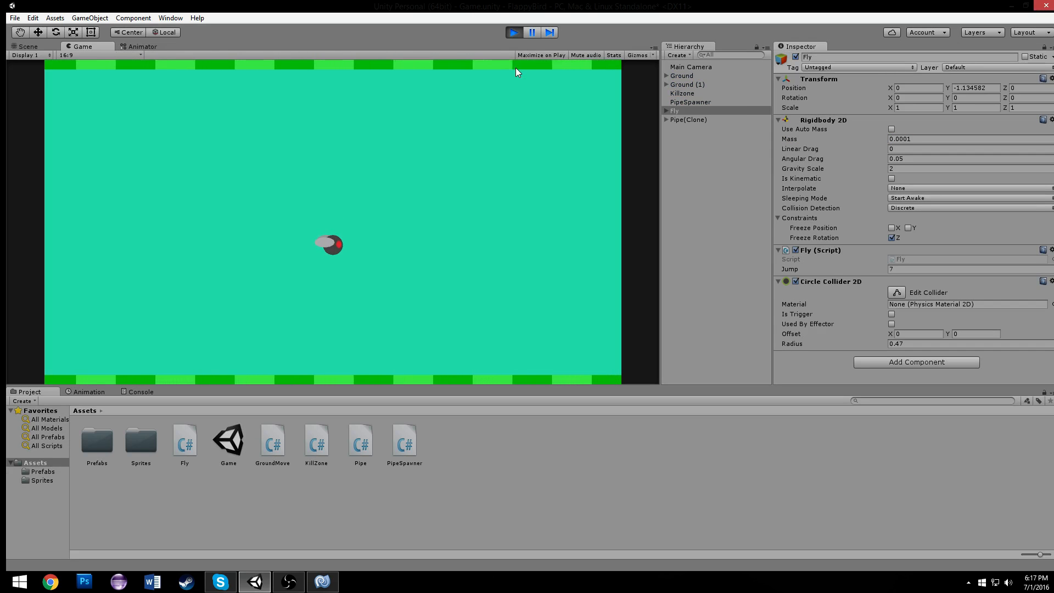
key(space)
key(space)
key(space)
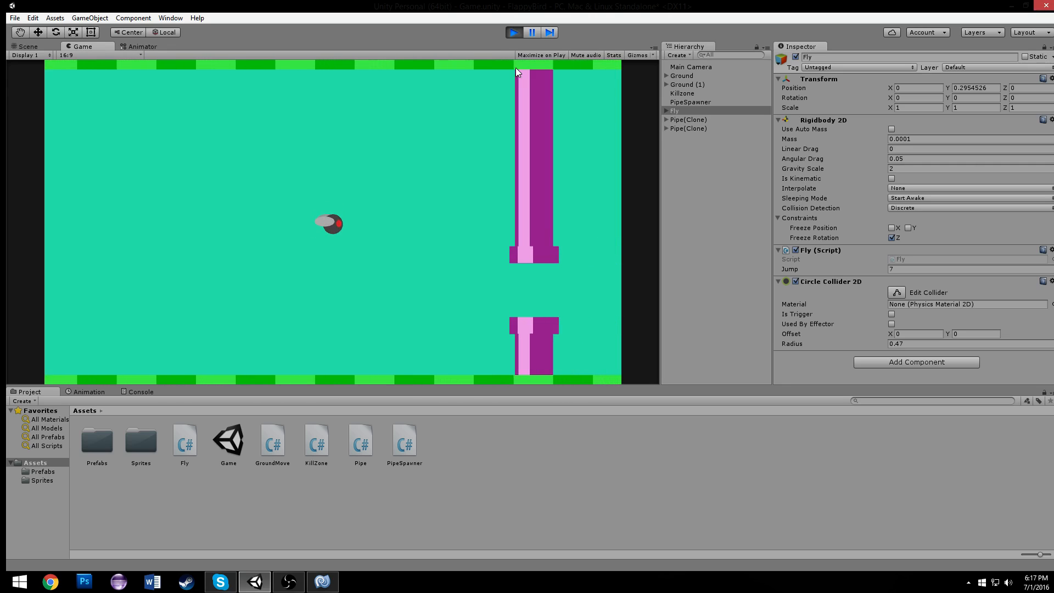
key(space)
key(space)
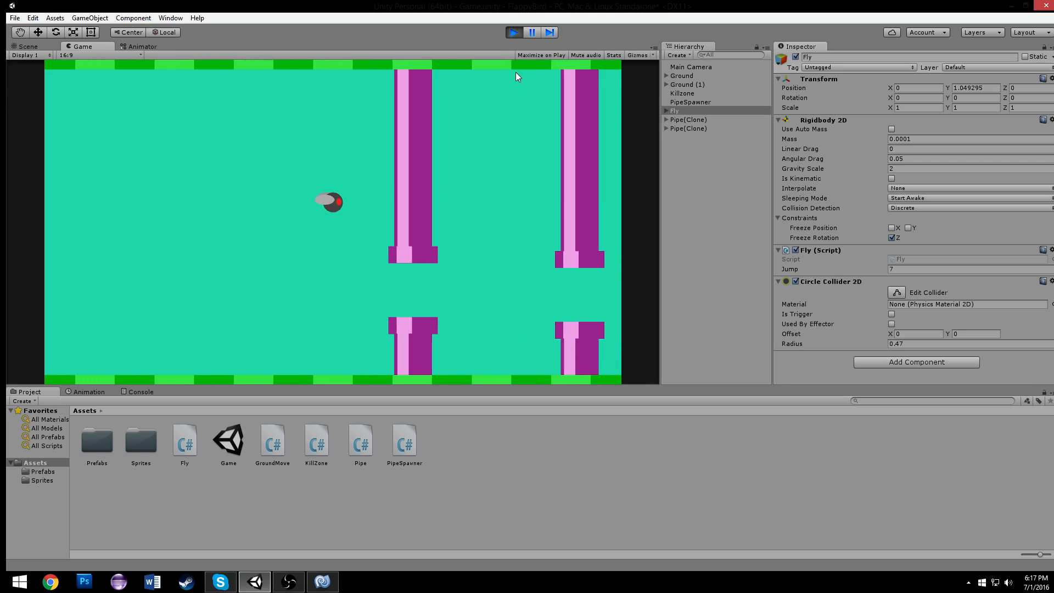
key(space)
key(space)
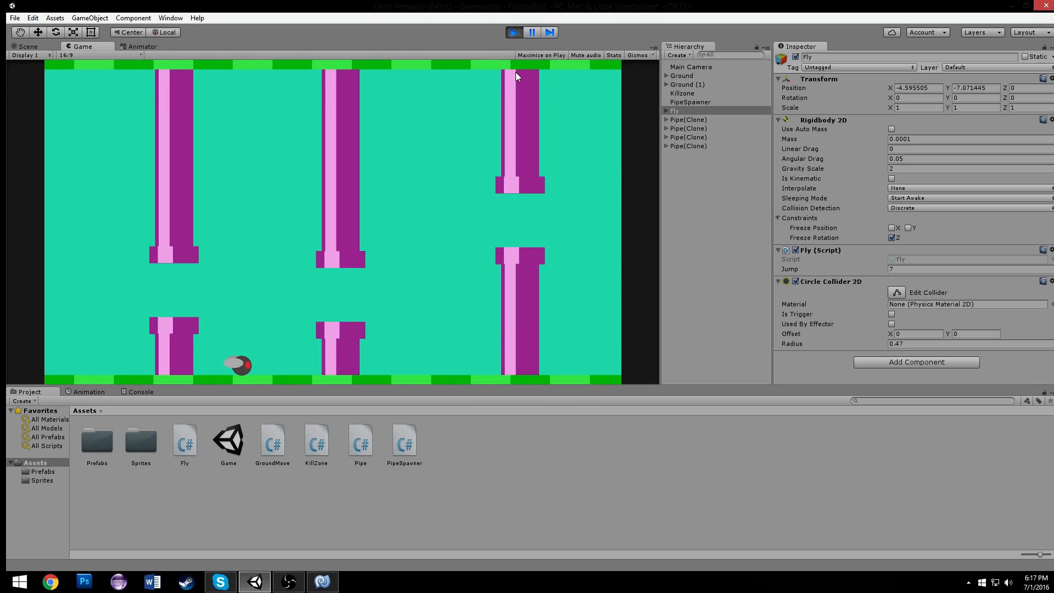
key(space)
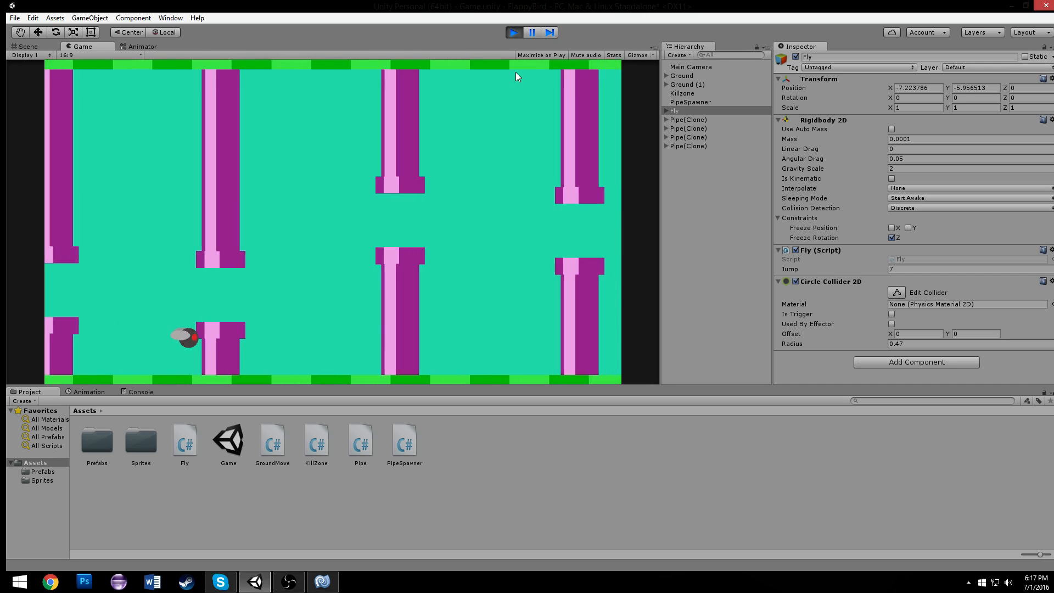
key(space)
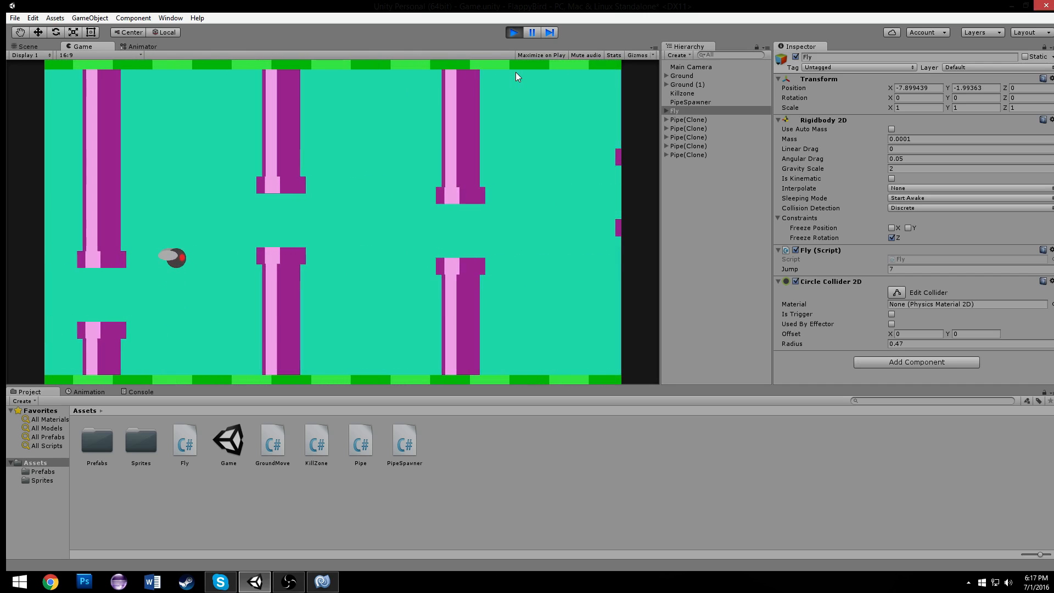
key(space)
key(space)
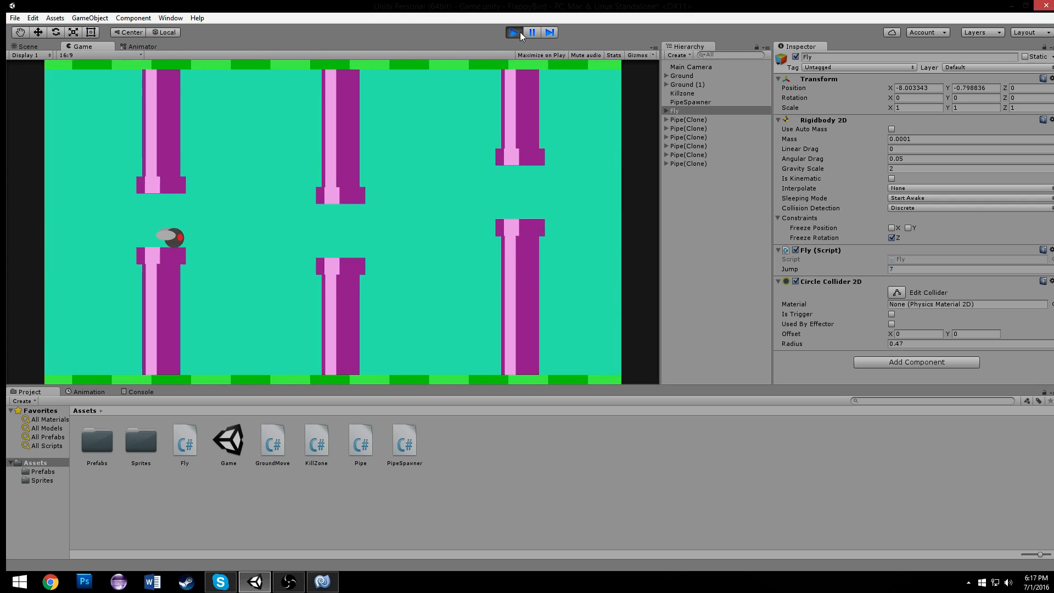
click(514, 32)
- Switch to the Fly script in MonoDevelop and declare a field bool death=false; above the Rigidbody2D variable
click(324, 582)
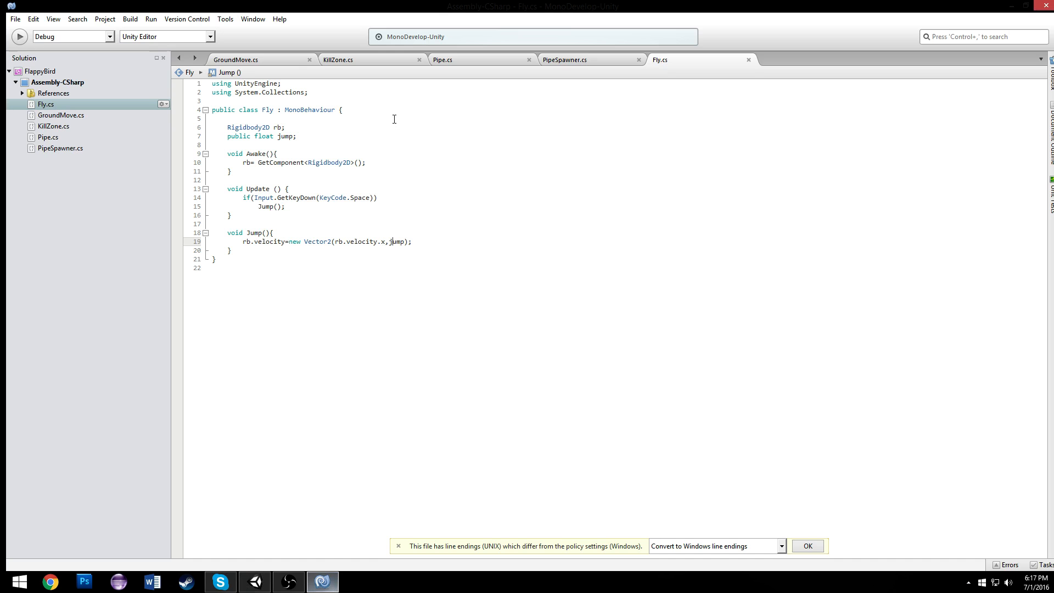
click(330, 197)
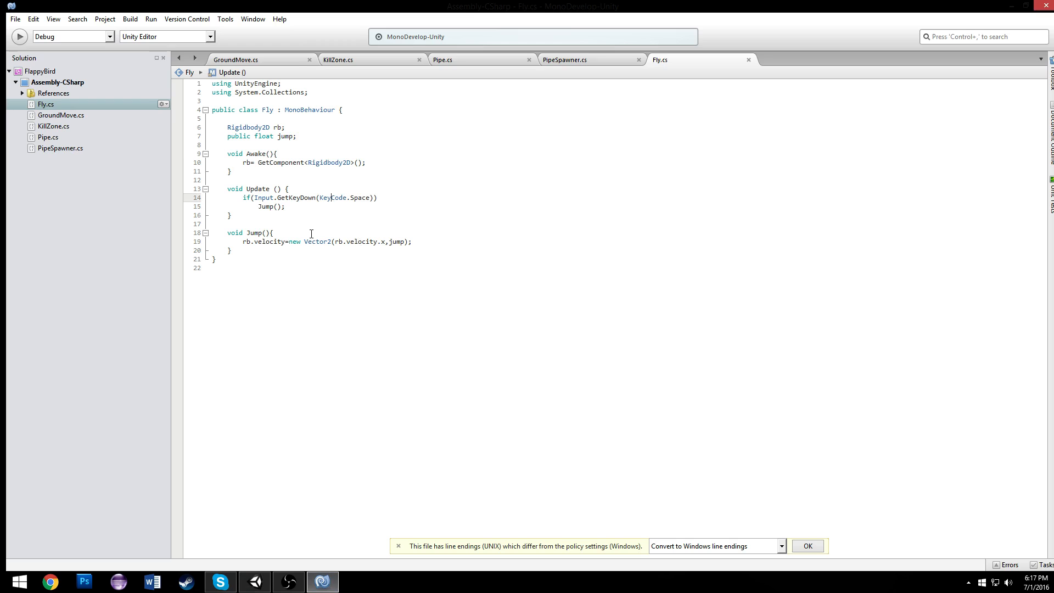
click(312, 233)
click(319, 198)
click(339, 119)
key(Return)
text(bool )
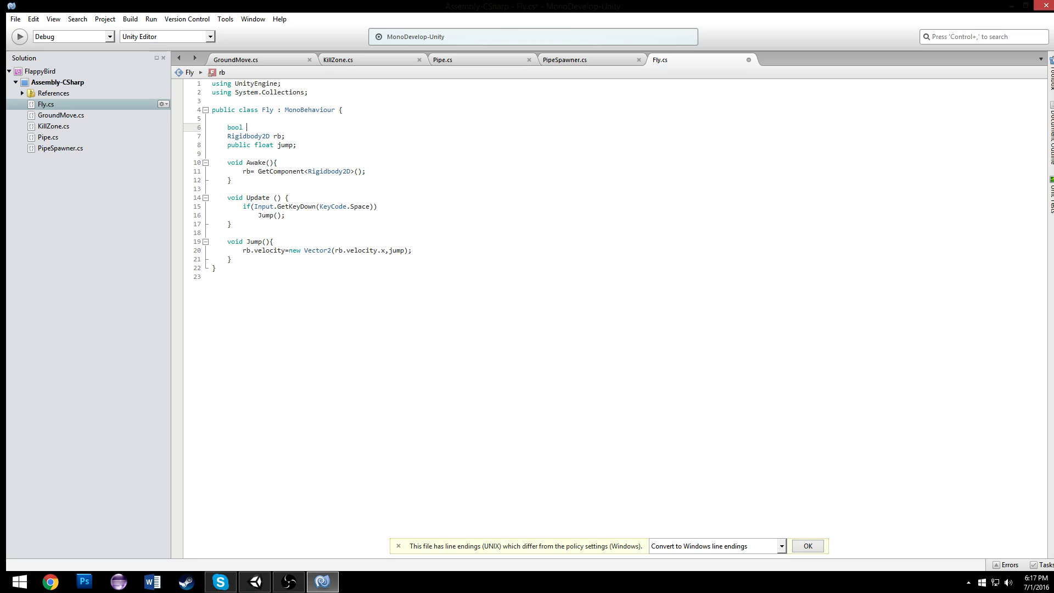
text(death=false;)
- Rename the bool field to dead, add &&!dead to the Space key condition in Update, and save the script
click(310, 204)
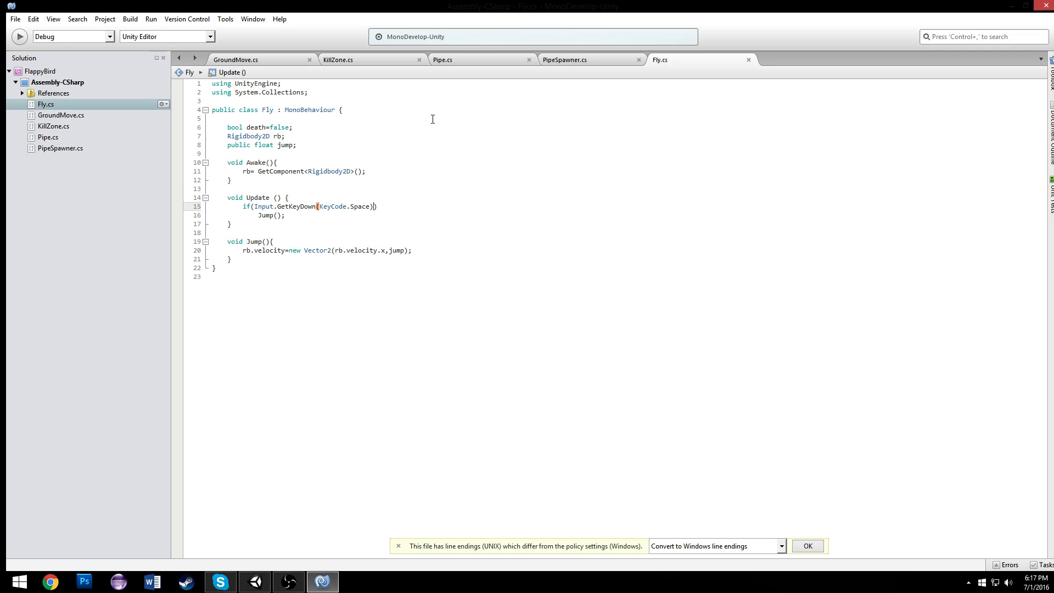
click(255, 119)
click(255, 127)
click(382, 206)
text(!dead)
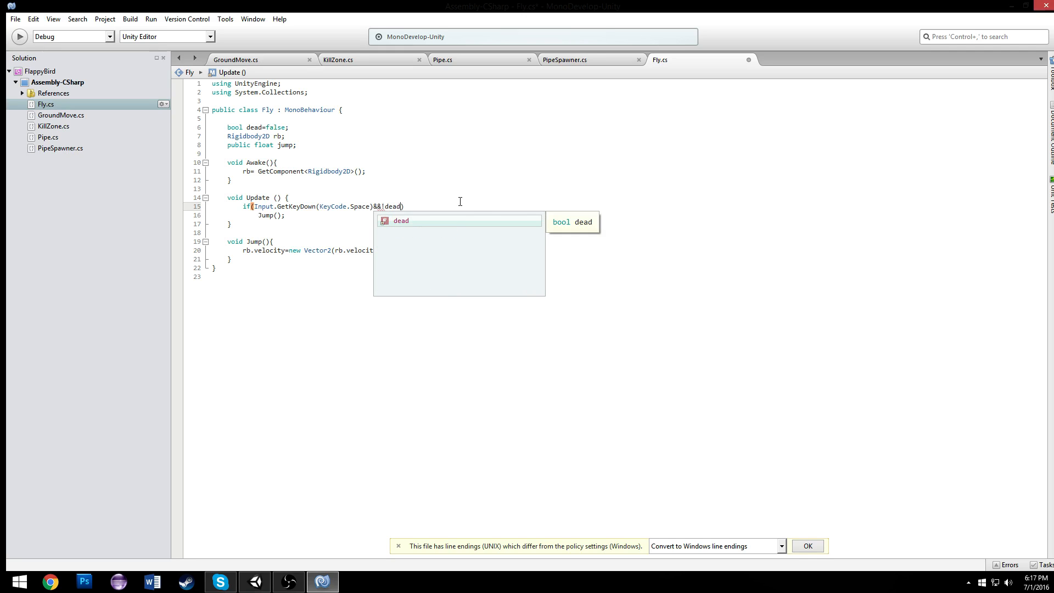
click(370, 201)
key(ctrl+s)
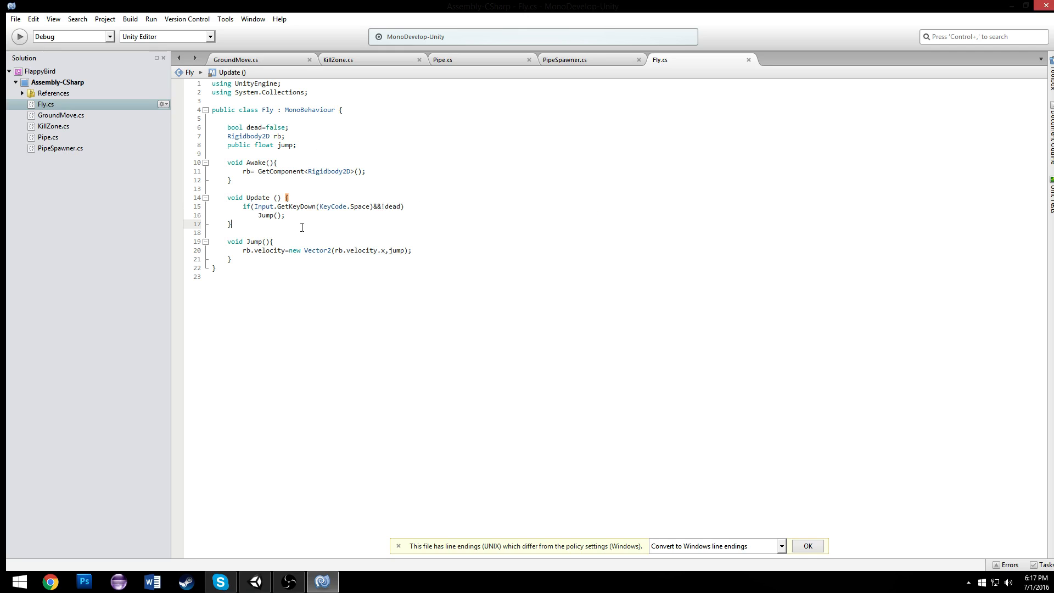
- Add a void OnCollisionEnter2D(Collision2D col) method below the Jump method in the Fly script
click(296, 278)
click(310, 260)
key(Return)
key(Return)
text(void OnCollisionEnter2D()
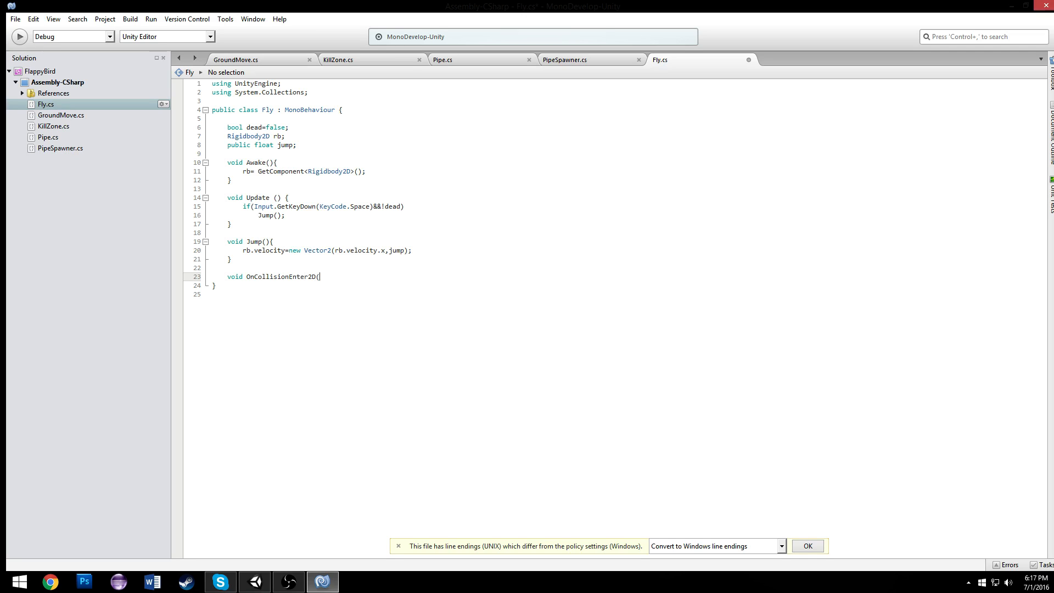
text(colli)
key(BackSpace)
key(BackSpace)
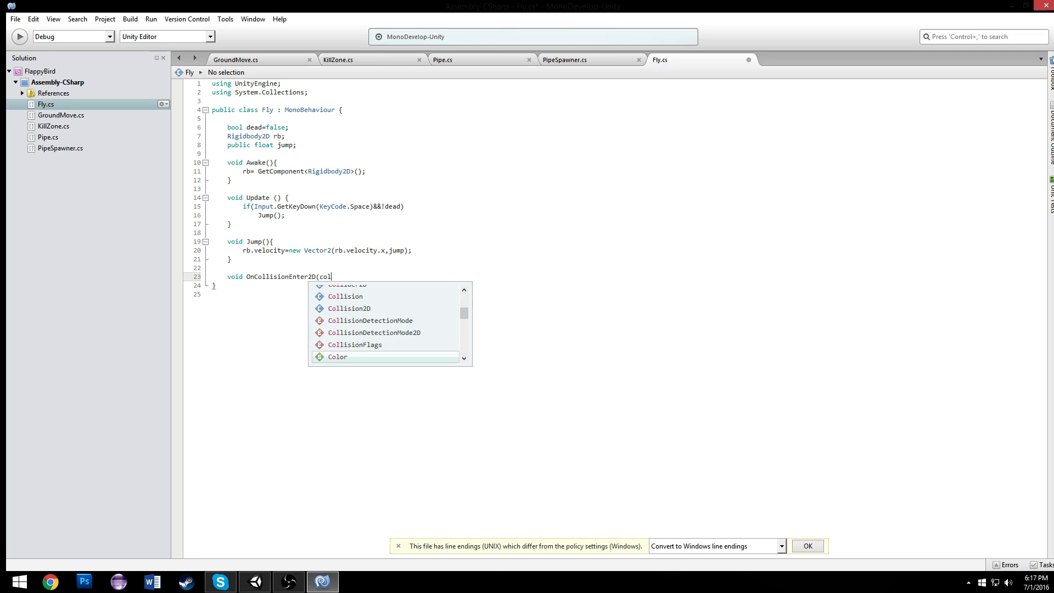
text(li)
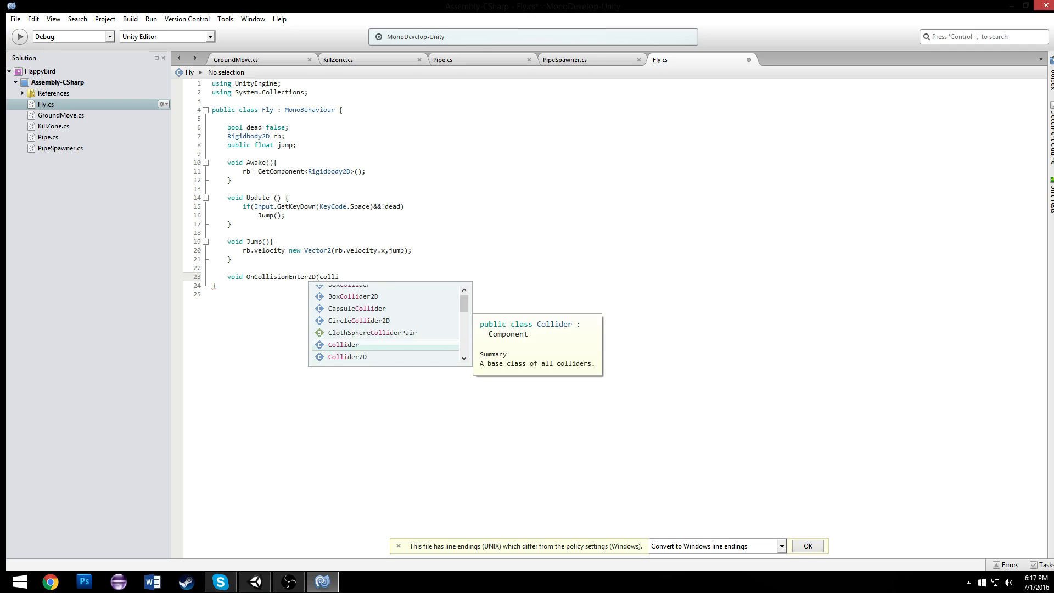
text(sion2D col){)
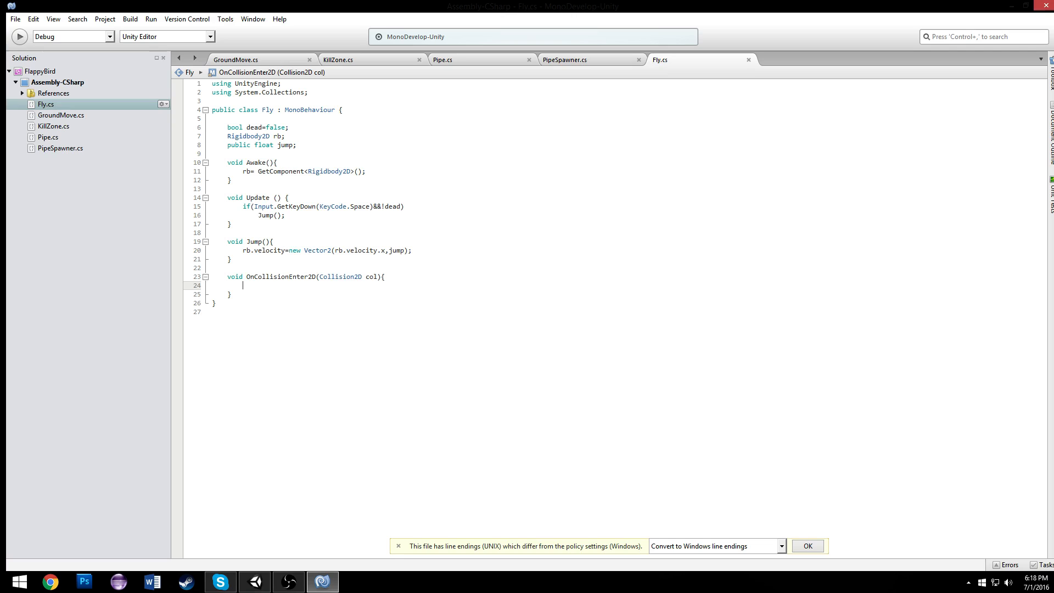
- Write dead=true; inside the OnCollisionEnter2D method and save the Fly script
text(dead)
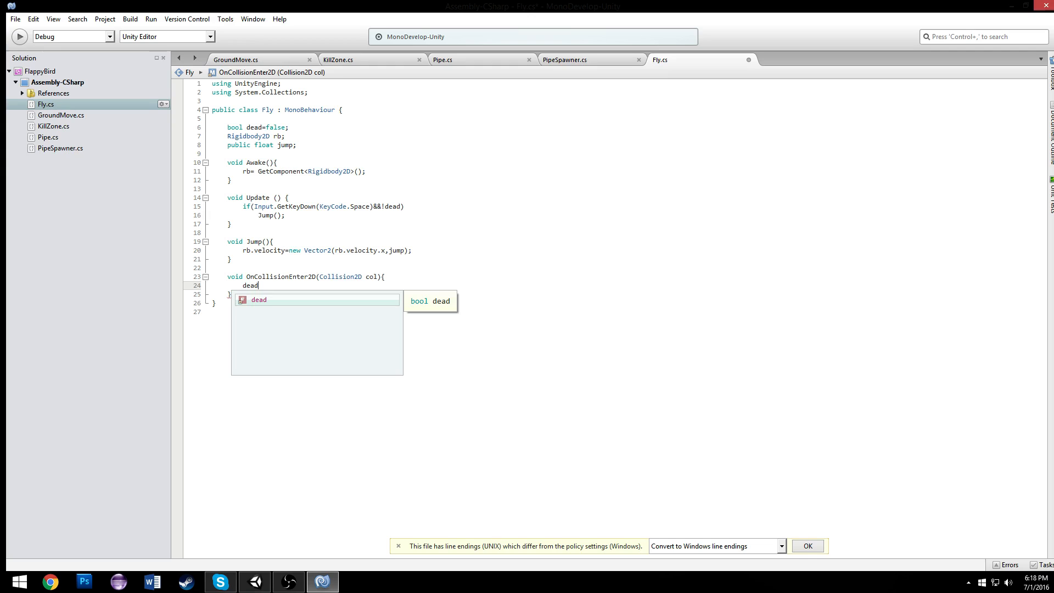
text(=true;)
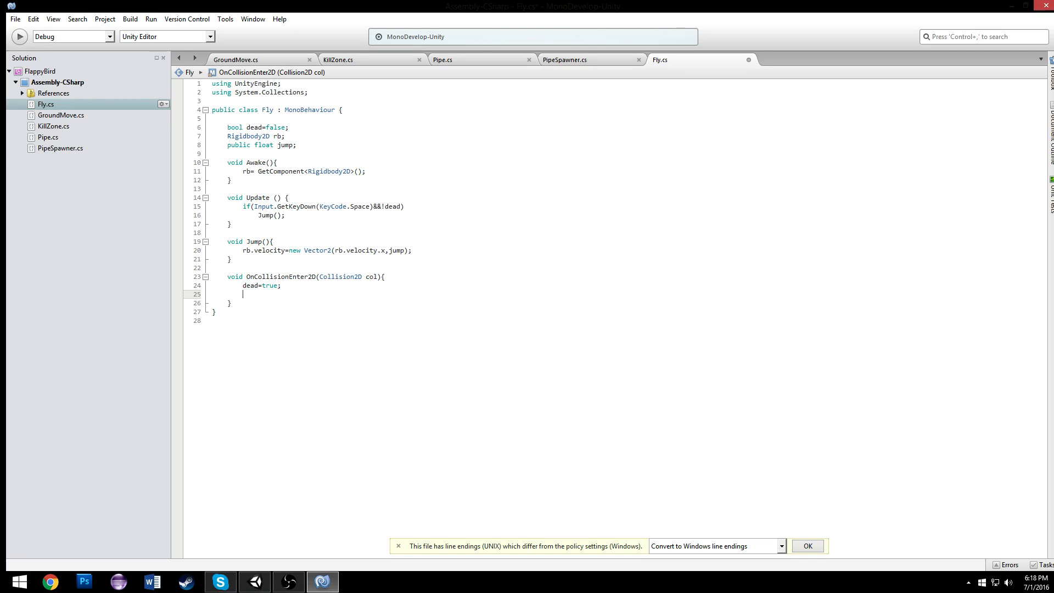
click(291, 242)
click(307, 268)
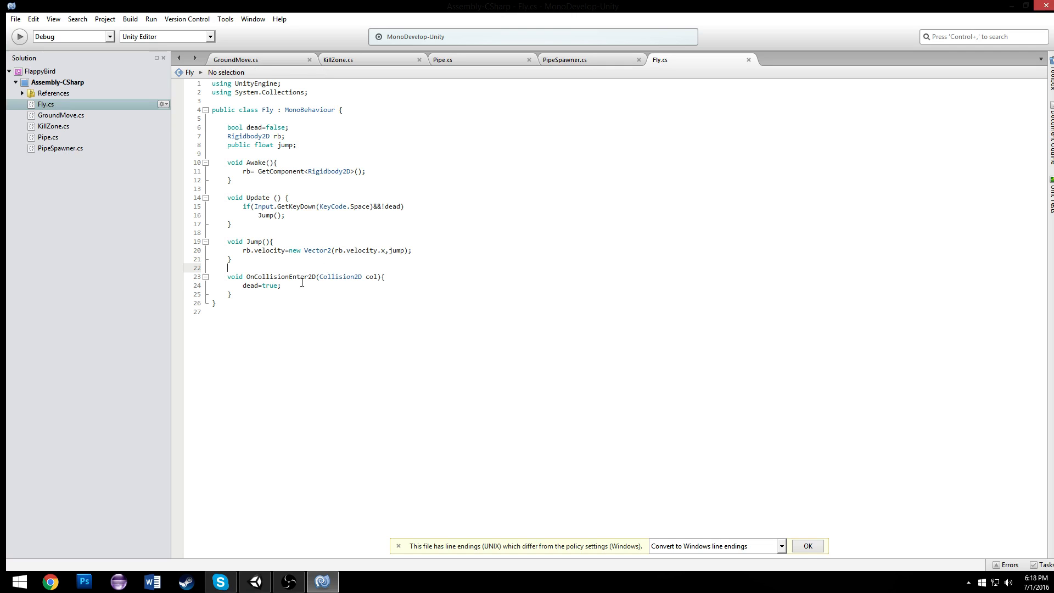
click(301, 285)
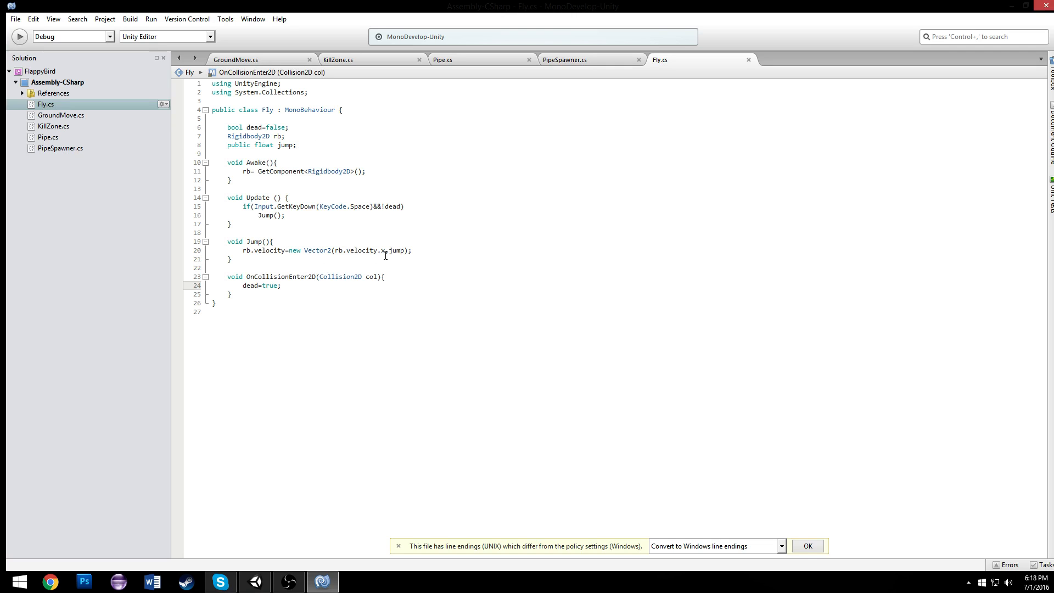
- Switch to Unity and play-test jumping through the pipe gaps and after hitting a pipe, ending with the game stopped
click(255, 581)
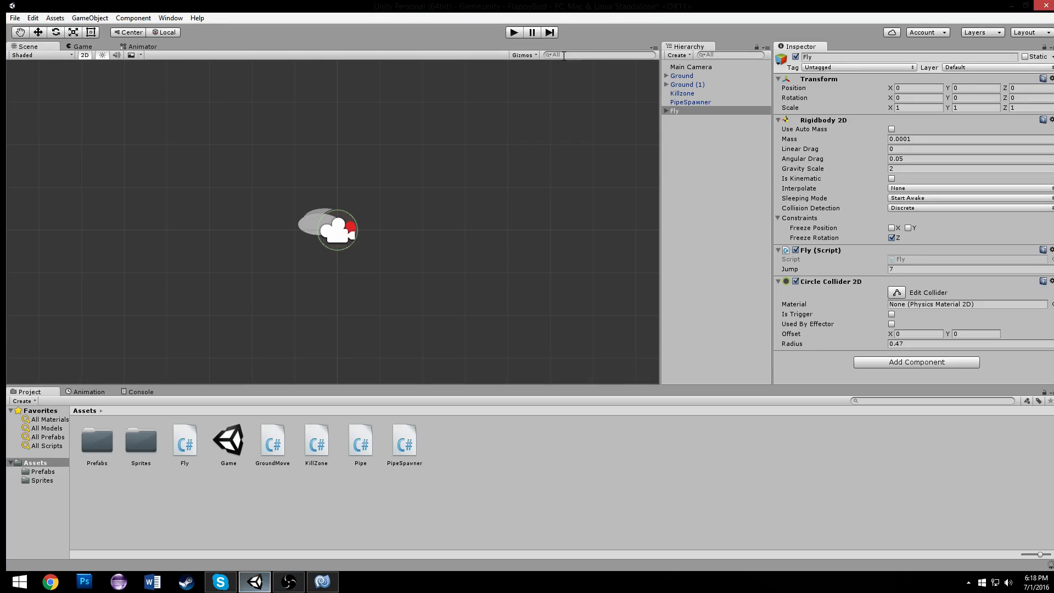
click(518, 31)
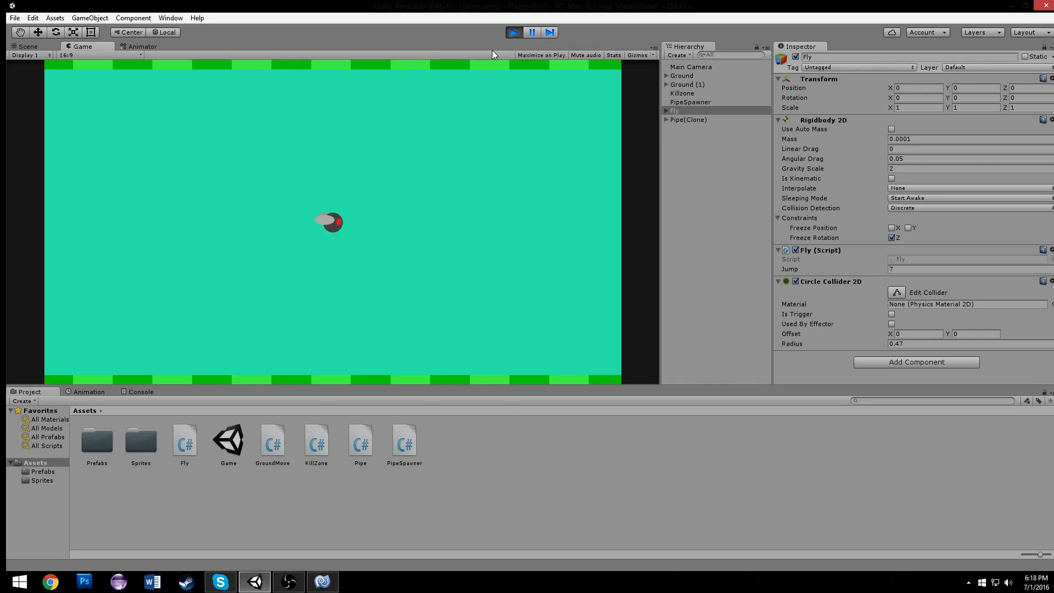
key(space)
key(space)
key(space)
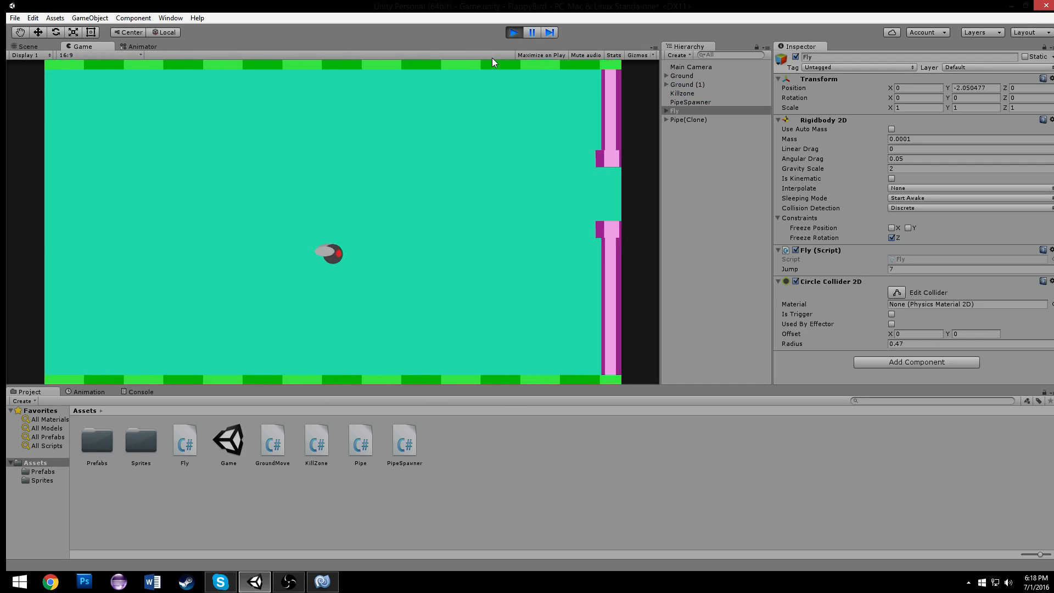
key(space)
key(space)
key(space)
key(space)
key(space)
key(space)
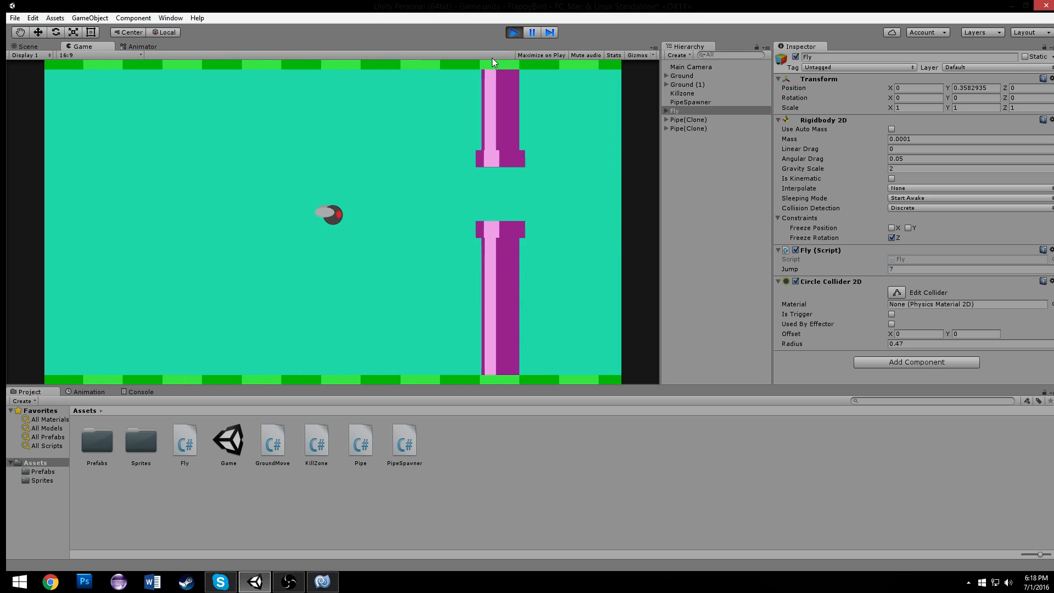
key(space)
key(space)
key(space)
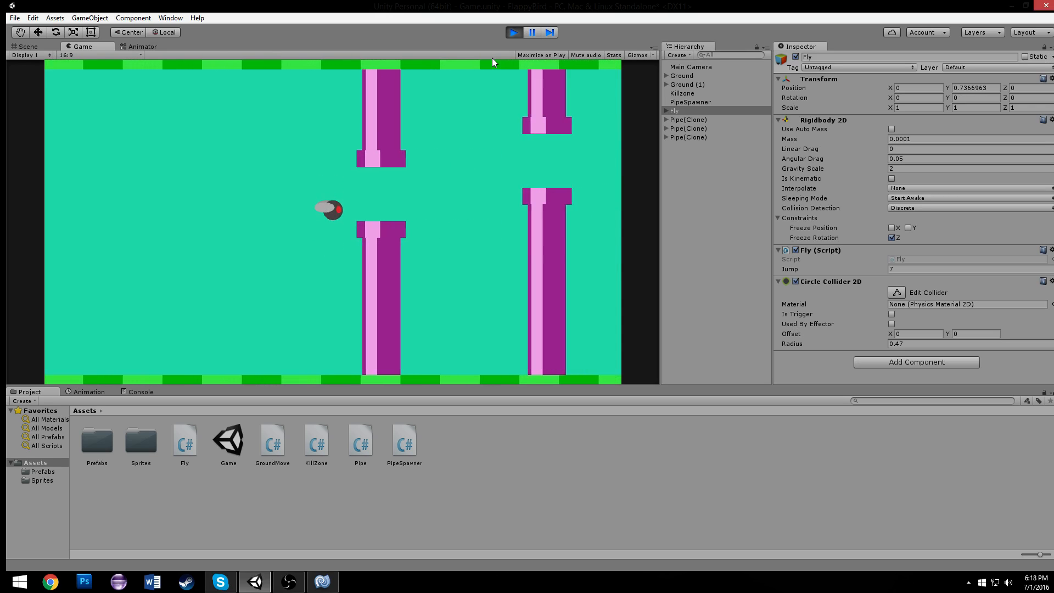
key(space)
key(space)
key(space)
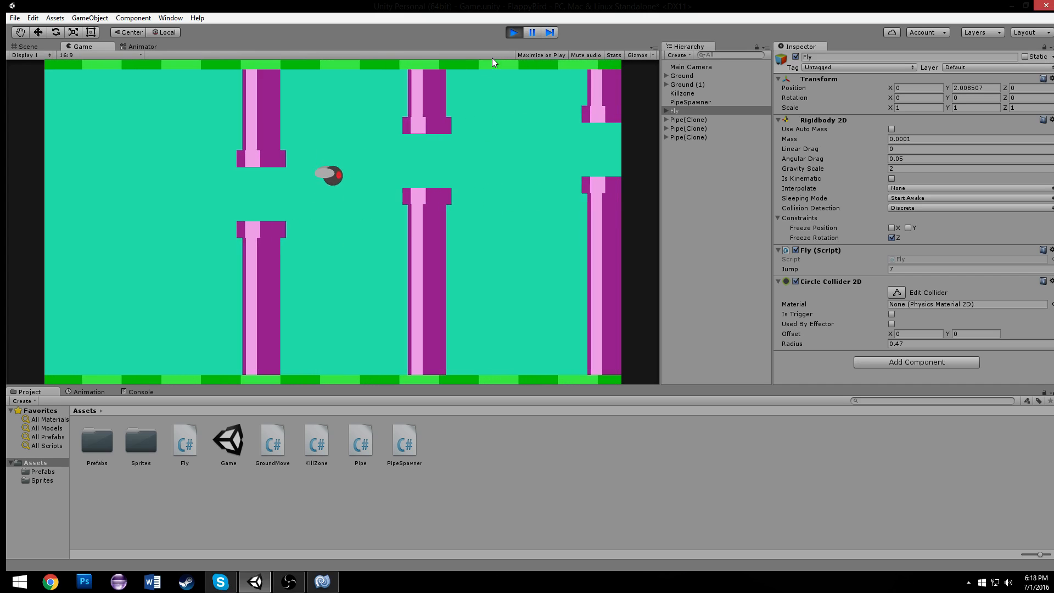
key(space)
key(space)
key(space)
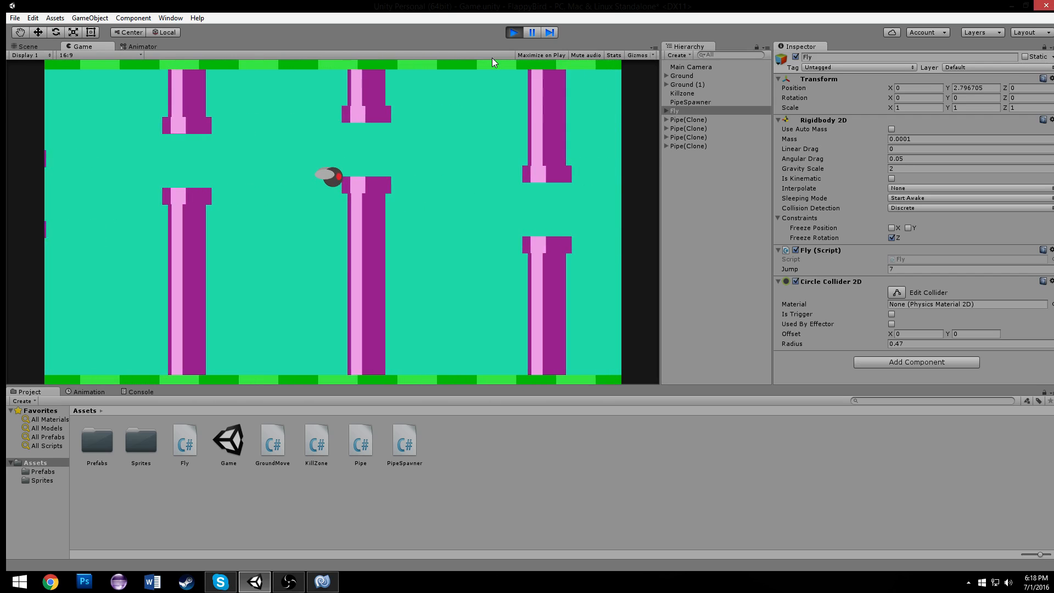
key(space)
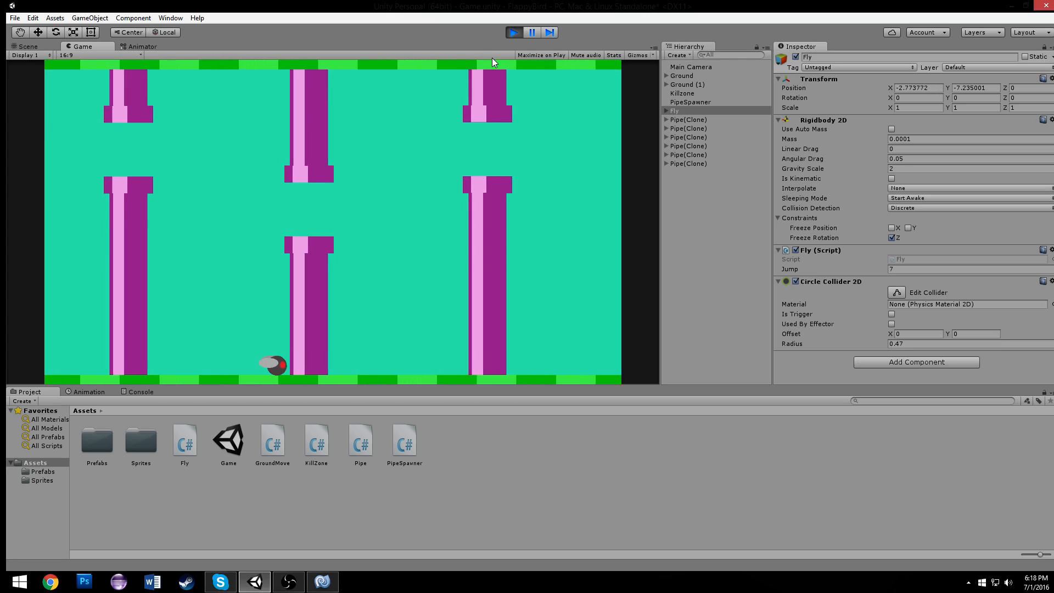
click(513, 32)
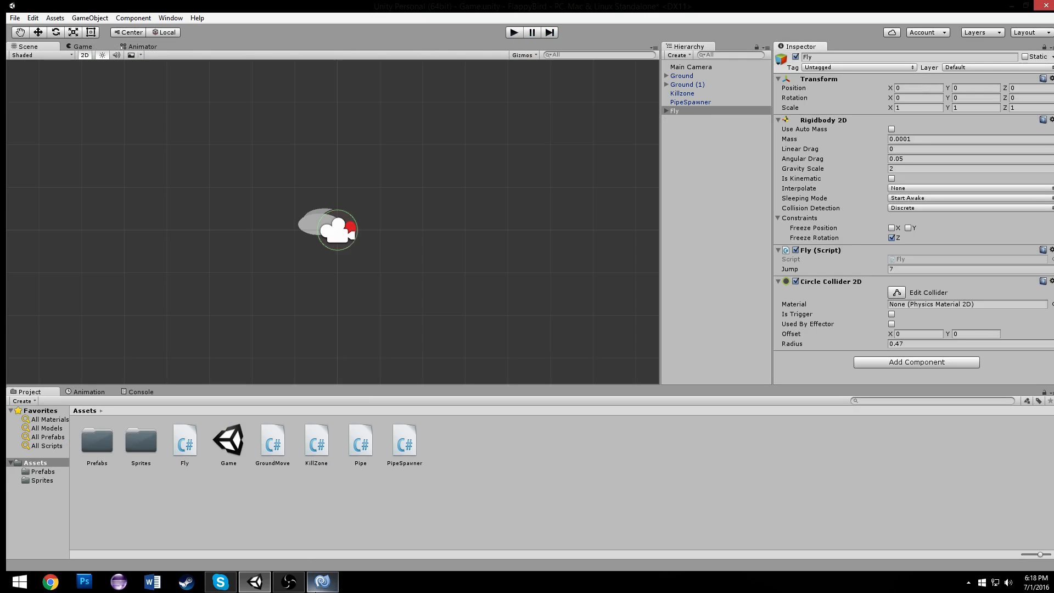
- Make a prefab of the Fly object in the Prefabs folder
click(322, 582)
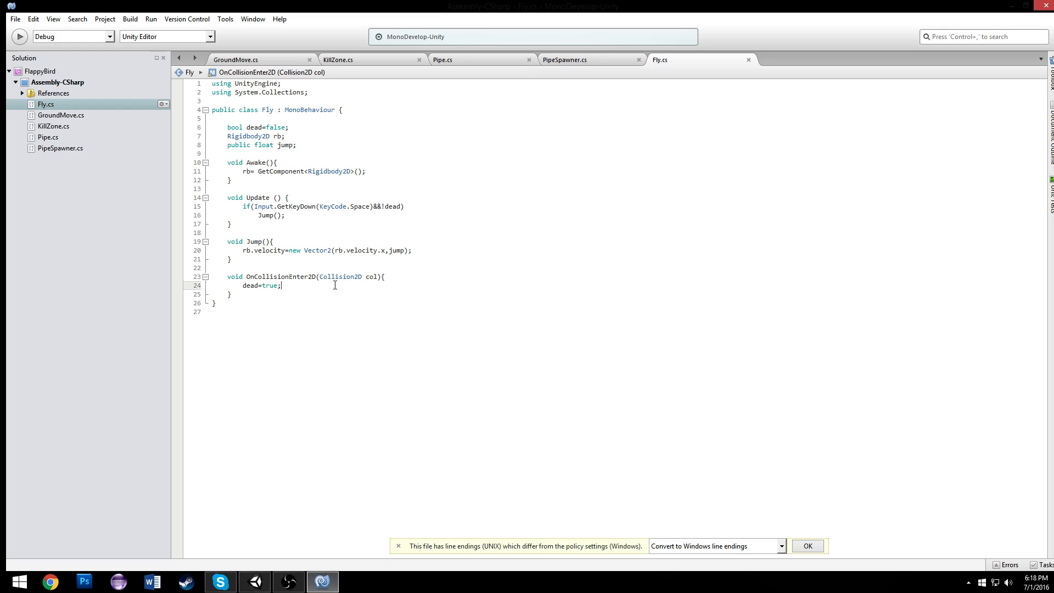
click(261, 586)
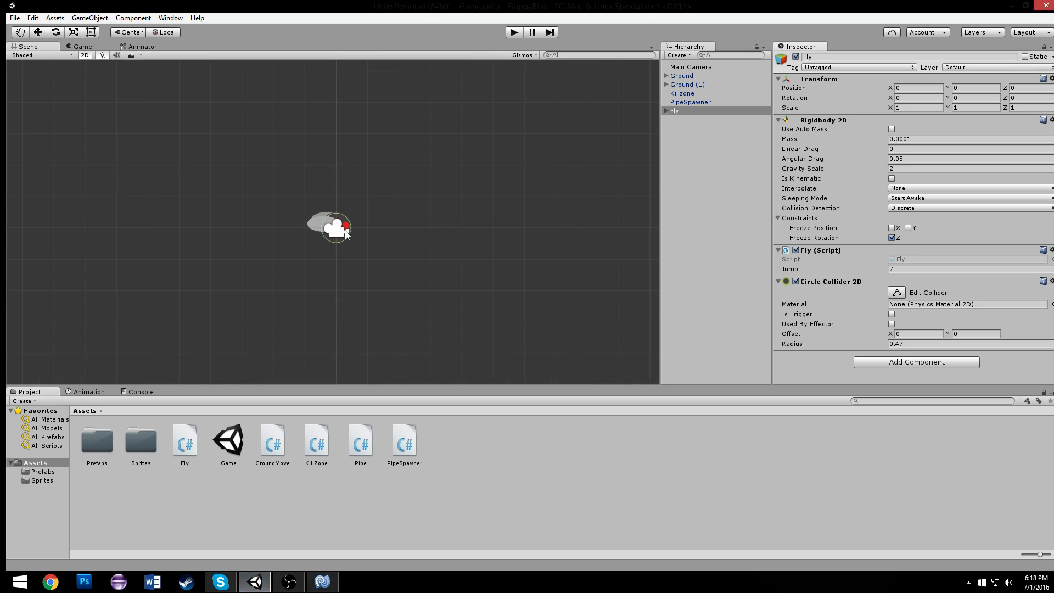
scroll(334, 223, down, 5)
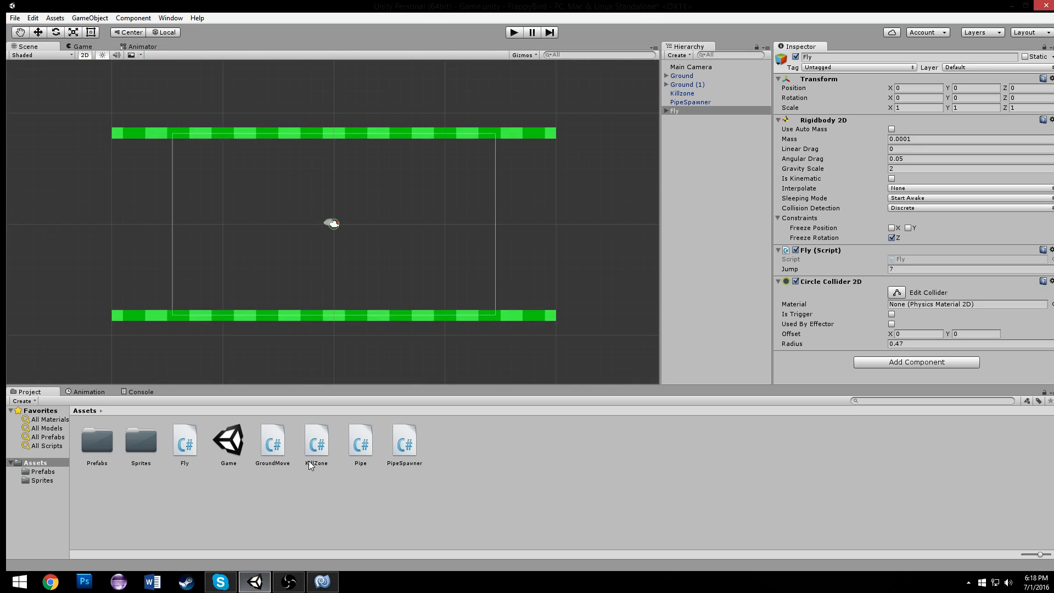
scroll(396, 144, up, 4)
scroll(509, 77, down, 5)
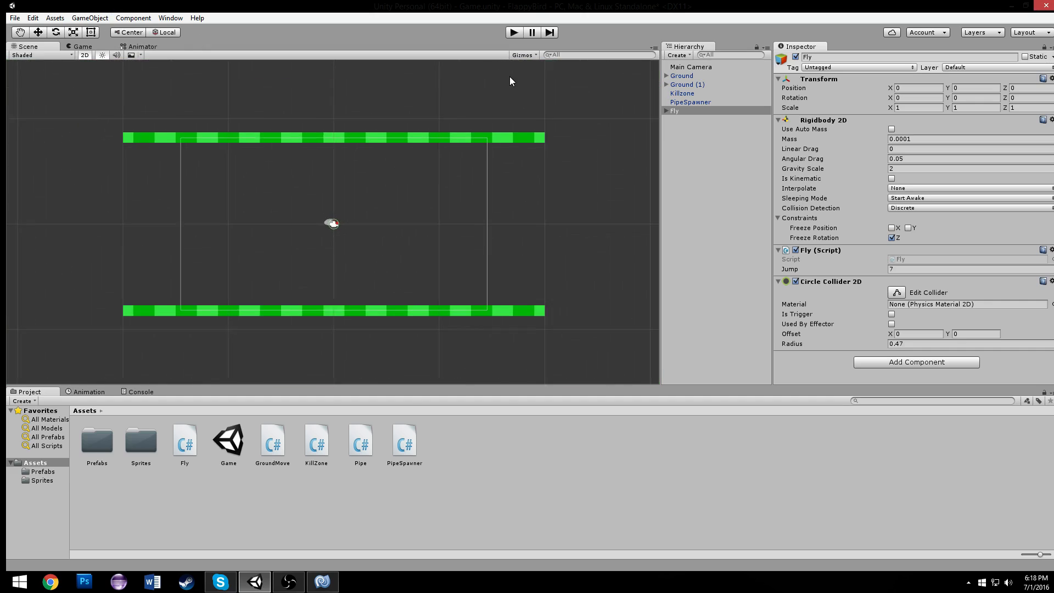
click(650, 130)
drag(669, 110, 97, 439)
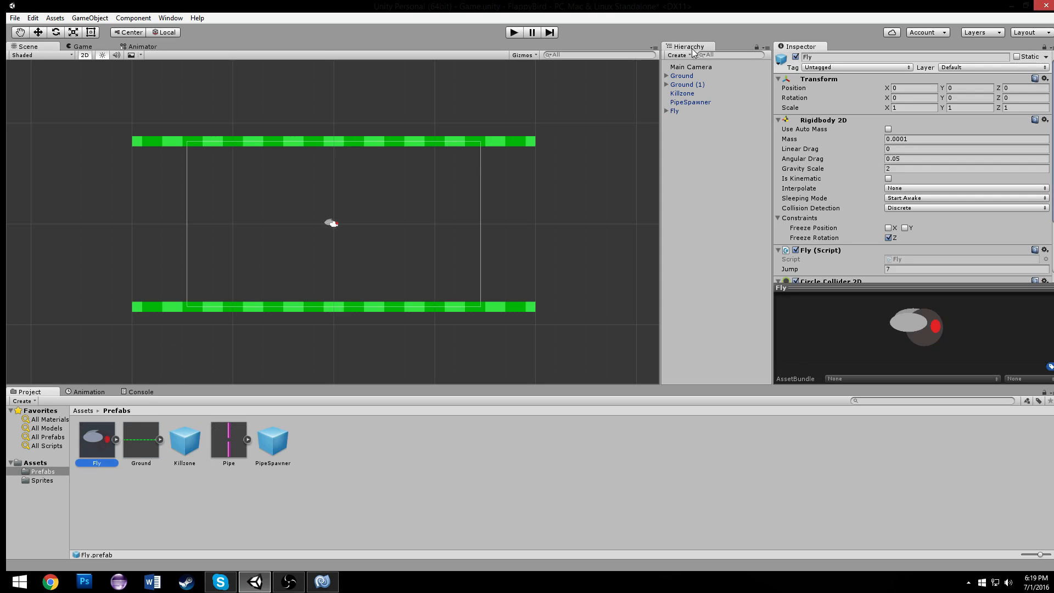
- Add a UI Canvas to the scene
click(683, 55)
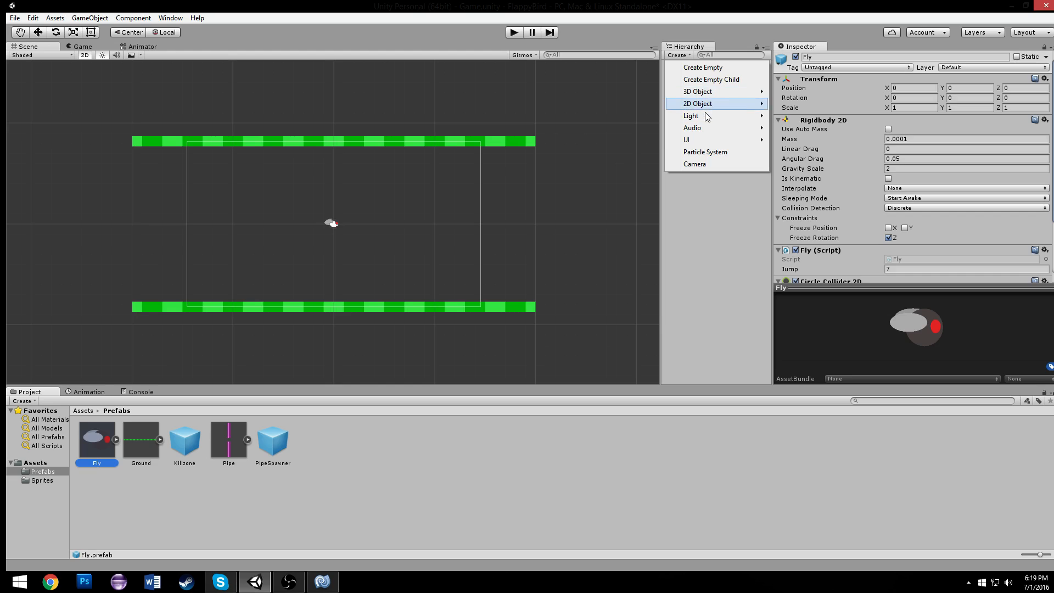
mouse_move(700, 140)
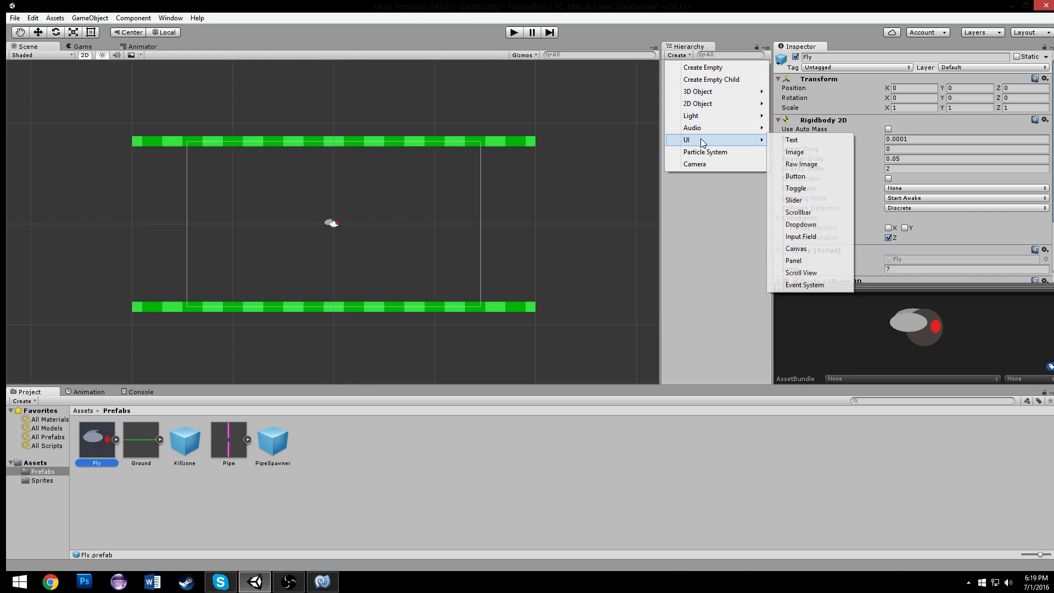
click(807, 249)
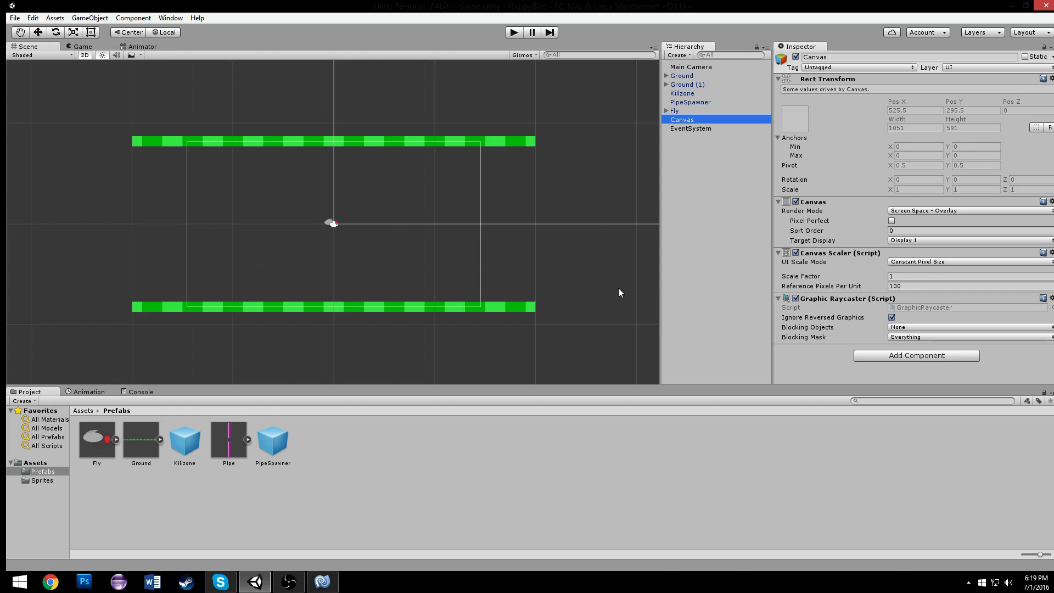
- Set the Canvas Scaler to Scale With Screen Size with a reference resolution of 1920 by 1080
scroll(551, 273, down, 3)
middle_drag(484, 252, 284, 323)
scroll(374, 222, down, 7)
middle_drag(433, 200, 326, 278)
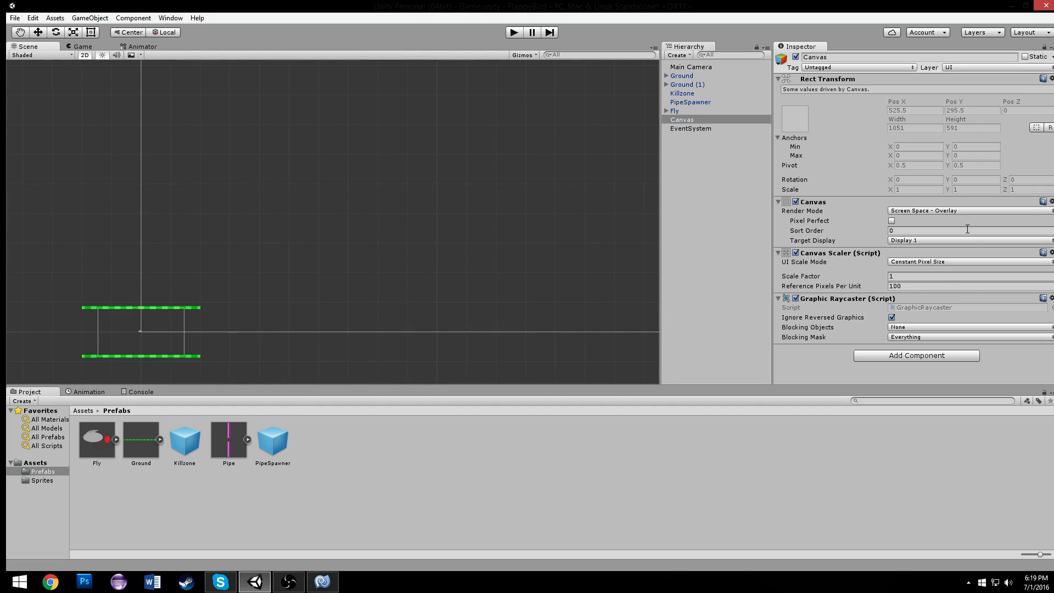
click(940, 262)
click(937, 291)
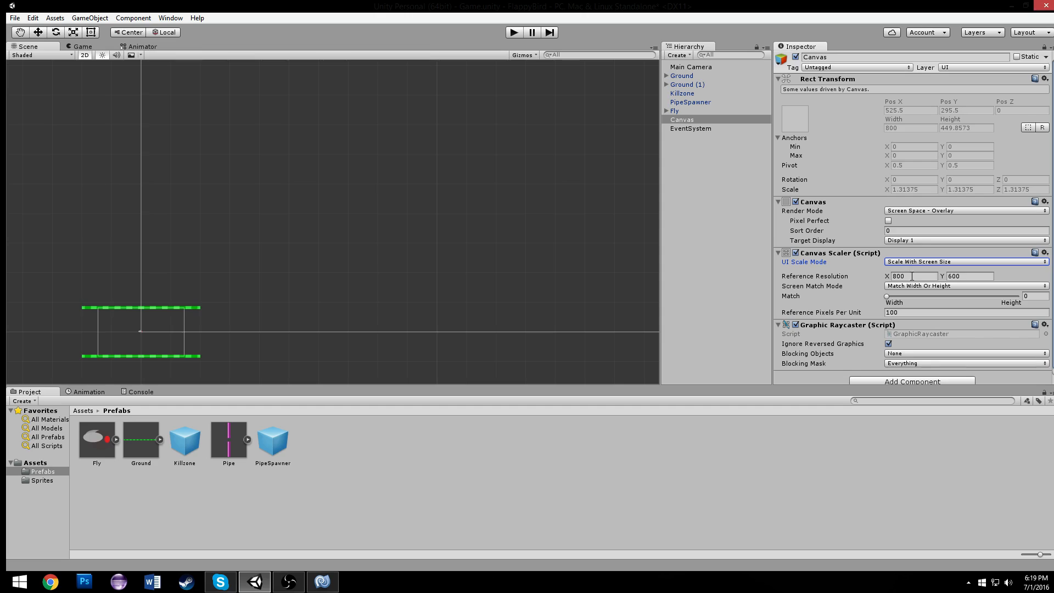
click(913, 276)
text(1920)
key(Tab)
text(1)
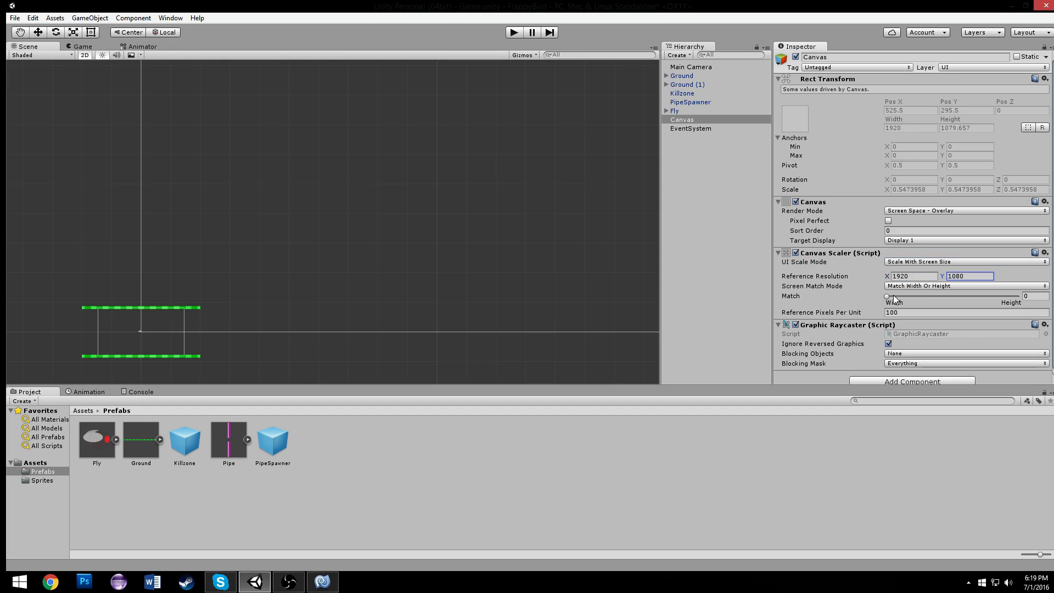
scroll(584, 209, down, 15)
middle_drag(346, 212, 320, 266)
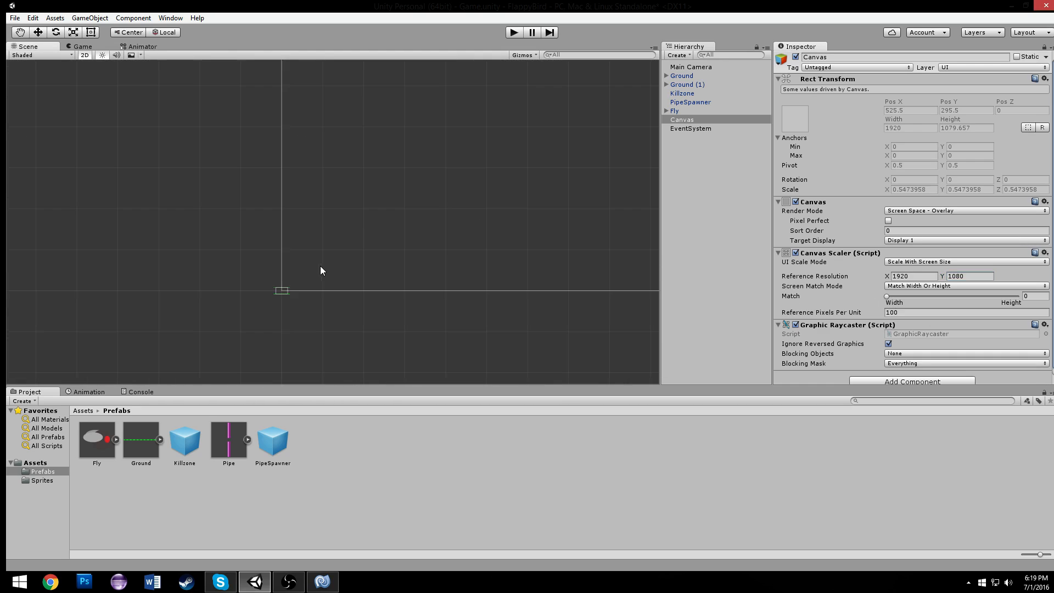
scroll(321, 271, down, 5)
scroll(447, 150, up, 5)
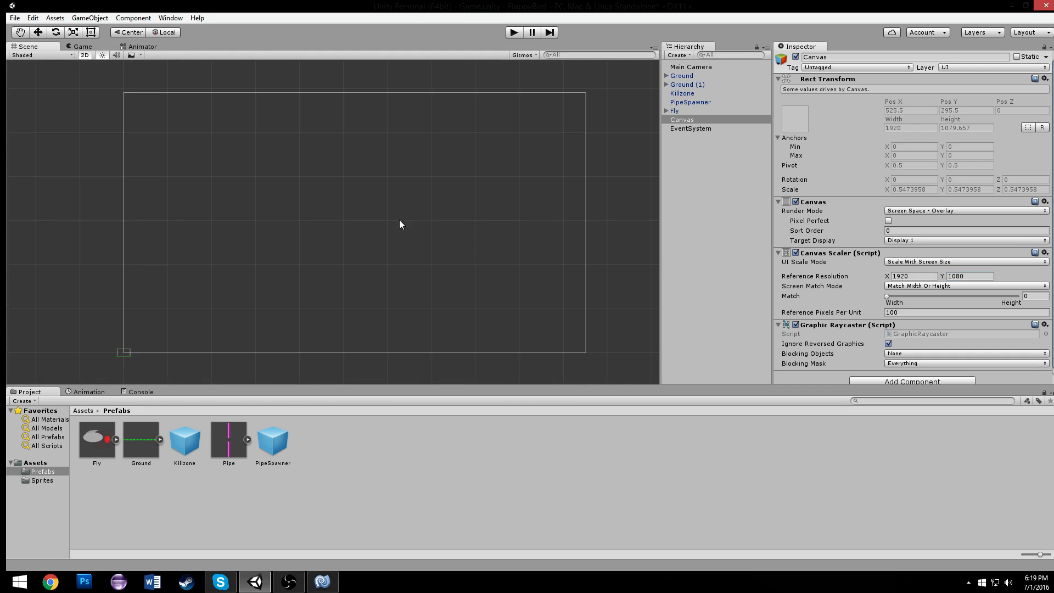
- Show the FlappyBird project's Assets folder in File Explorer and minimise Unity and MonoDevelop to reach the desktop
right_click(348, 460)
click(427, 272)
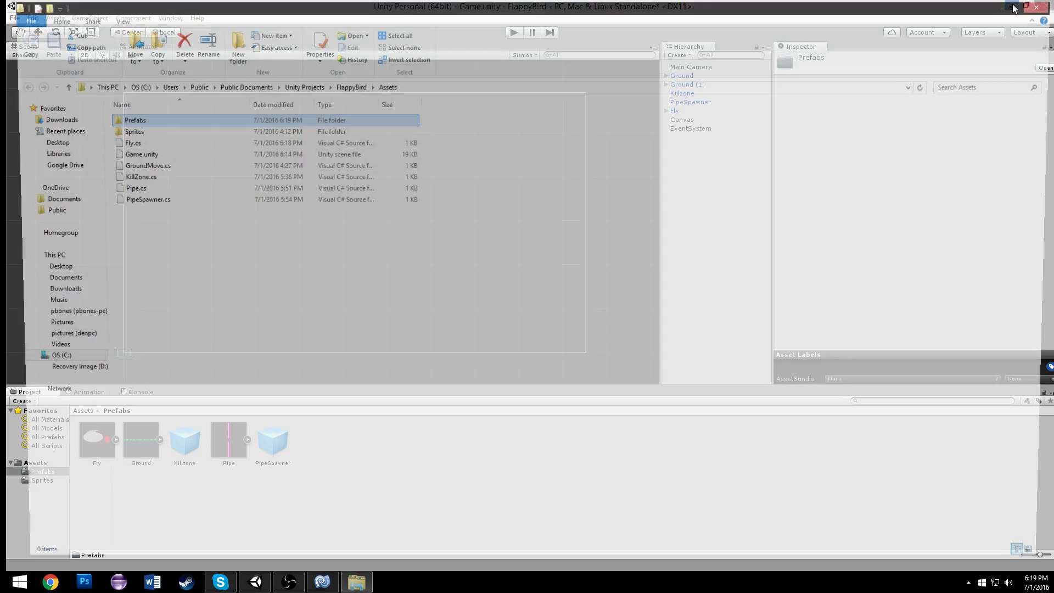
click(1010, 5)
click(1010, 6)
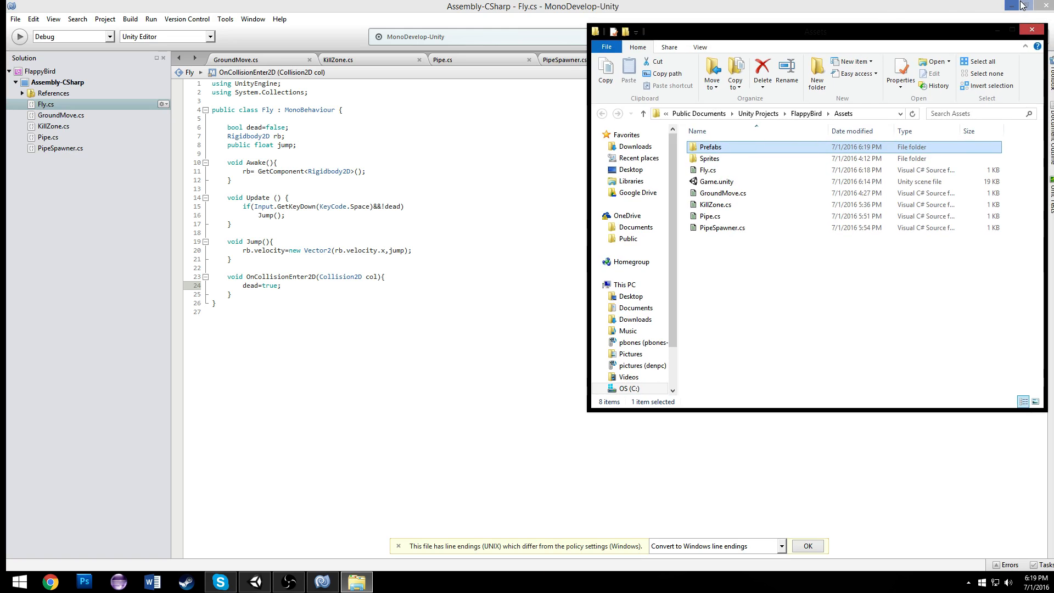
click(996, 6)
- Open the Unity Projects folder from its desktop shortcut and place its window beside the FlappyBird Assets window
click(281, 477)
double_click(281, 478)
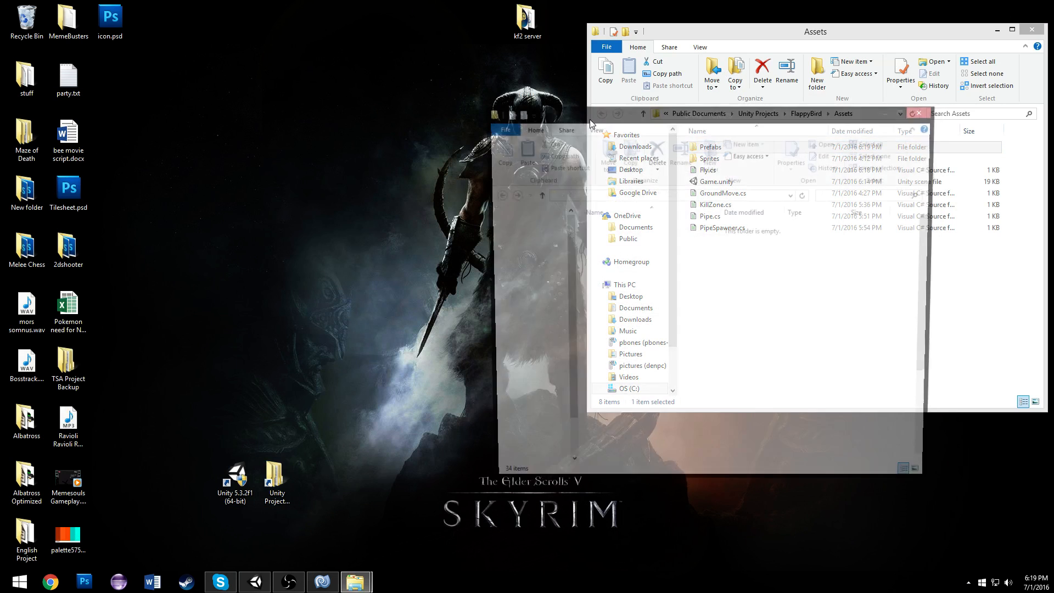
drag(714, 111, 364, 99)
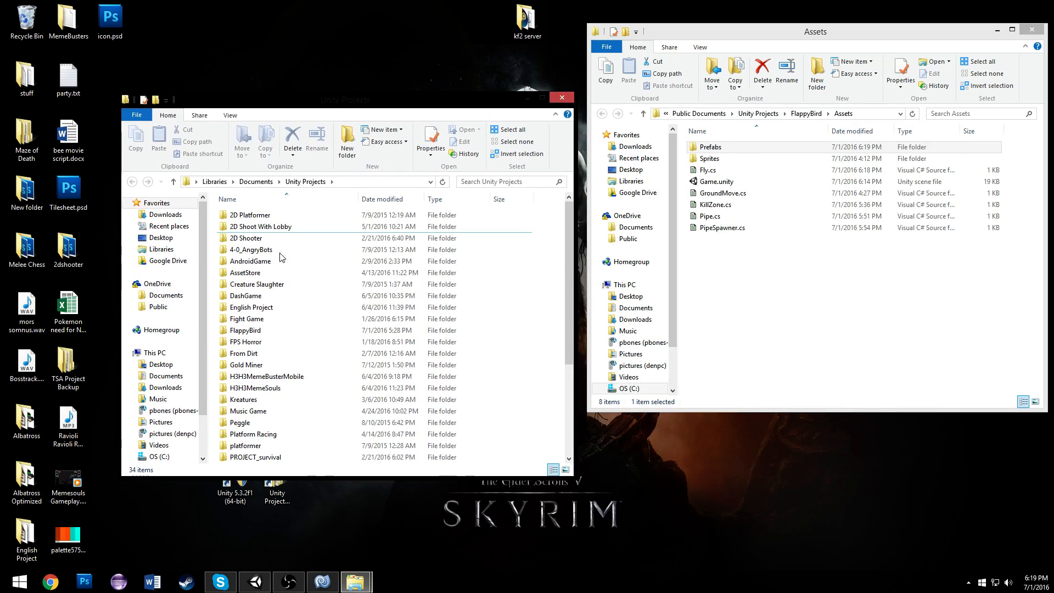
click(227, 330)
double_click(227, 329)
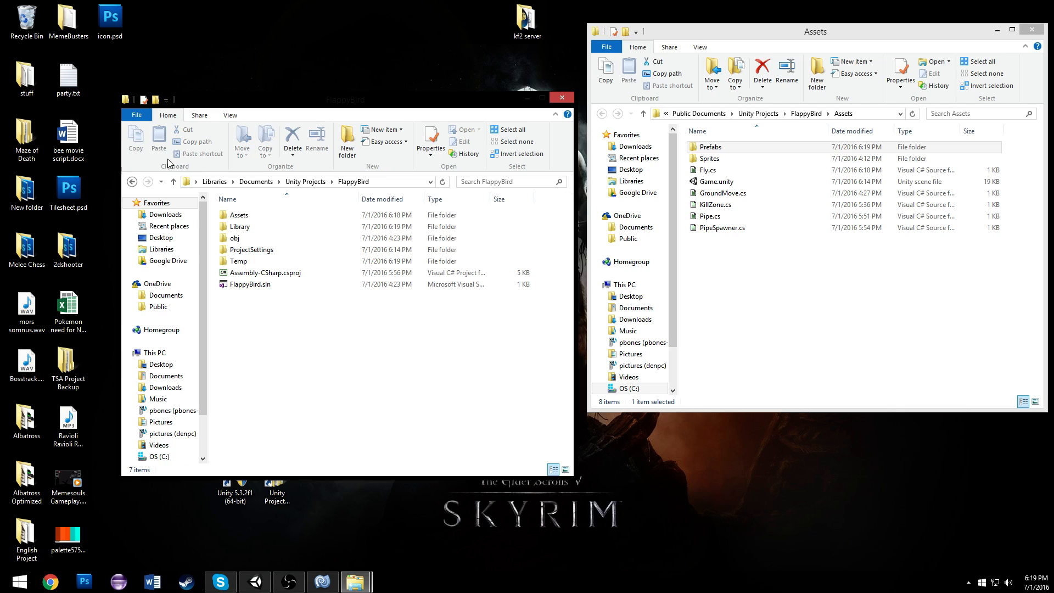
click(132, 181)
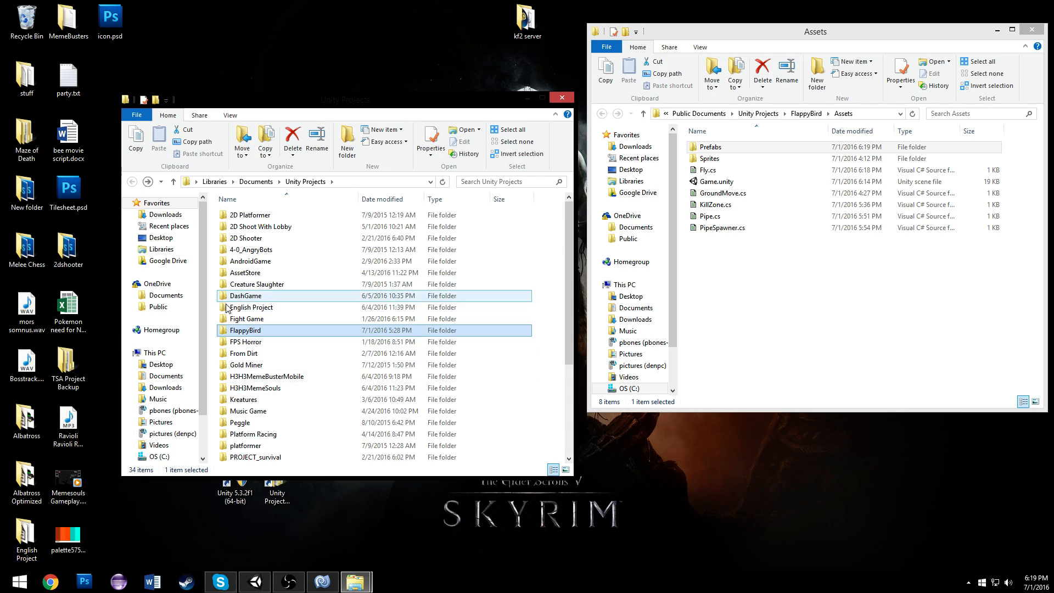
- Open the Assets folder of the ShootEmUp project
scroll(236, 366, down, 1)
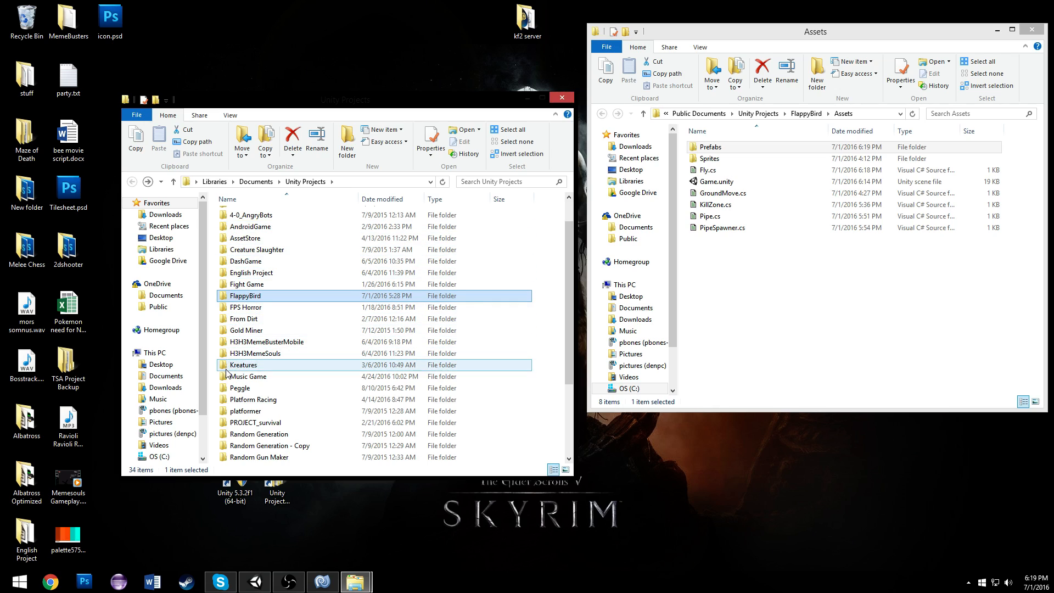
scroll(222, 416, down, 3)
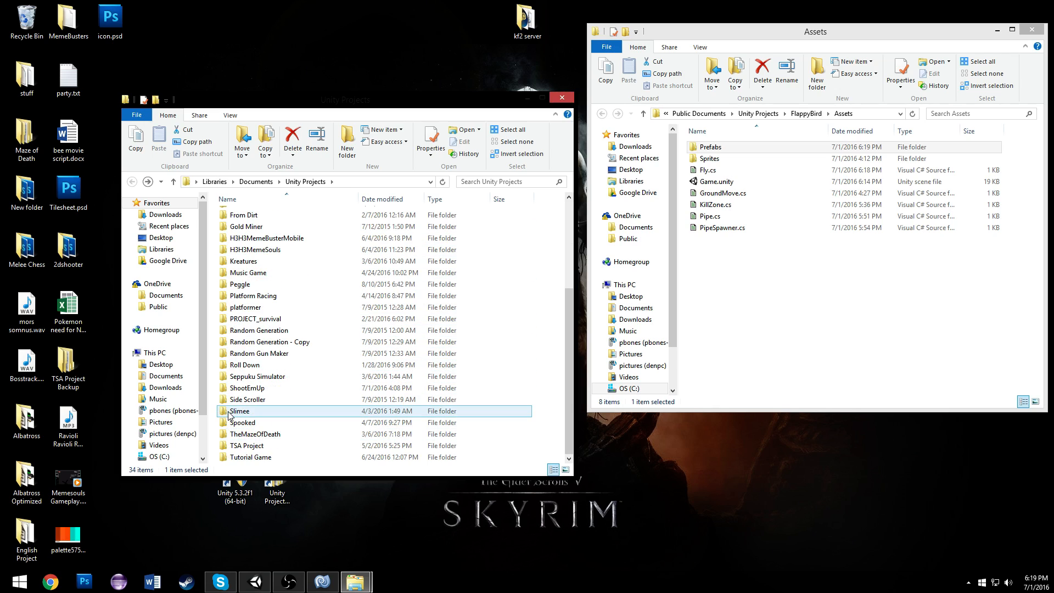
click(230, 388)
double_click(230, 388)
double_click(236, 215)
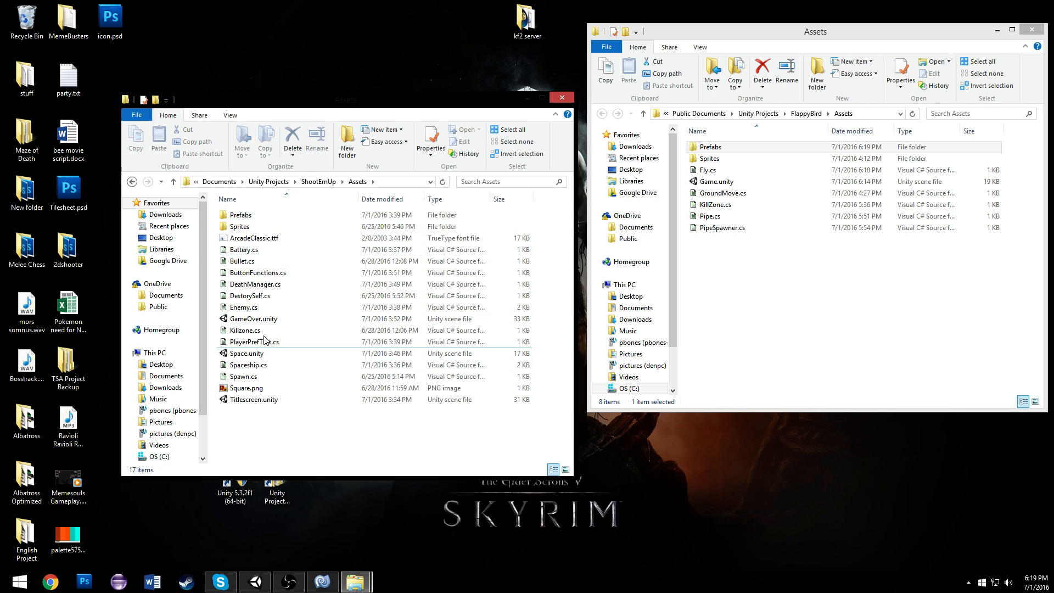
- Copy ArcadeClassic.ttf from the ShootEmUp Assets folder into the FlappyBird Assets folder, granting administrator permission and cancelling the duplicate copy
click(230, 242)
key(ctrl+c)
click(888, 288)
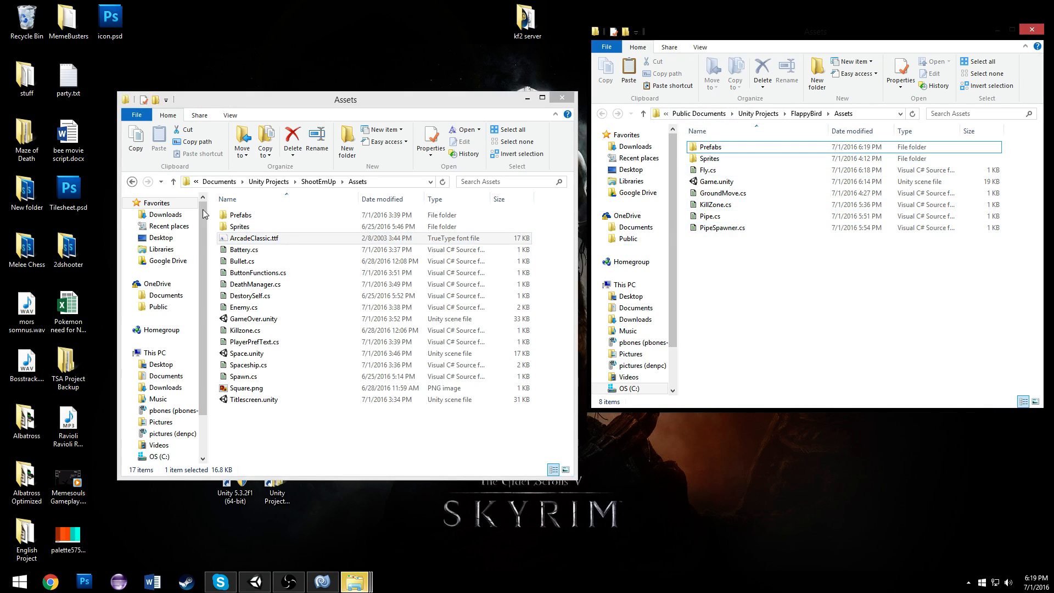
click(222, 240)
click(822, 310)
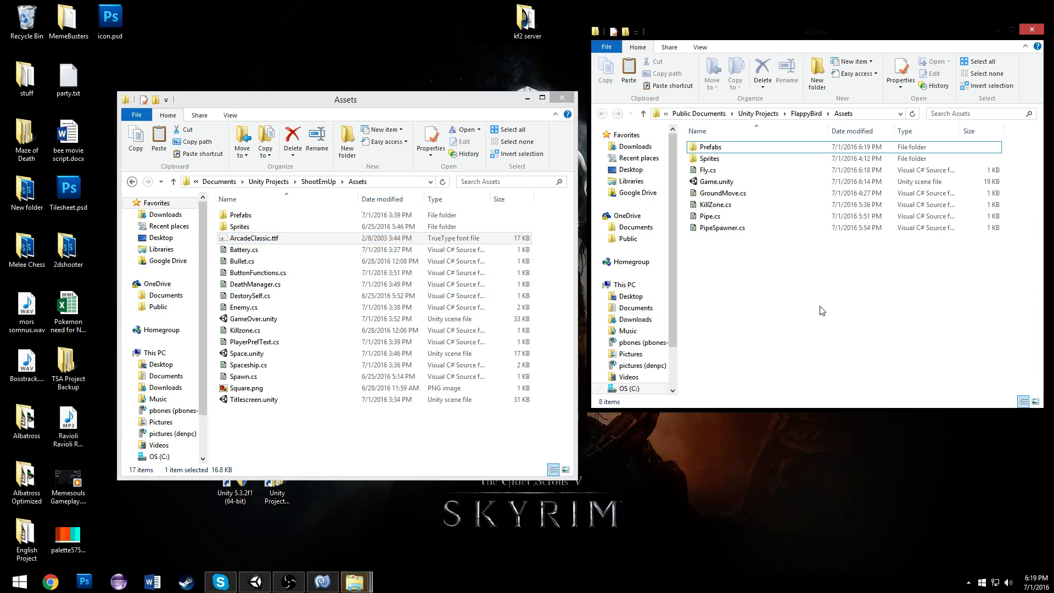
click(231, 69)
key(ctrl+v)
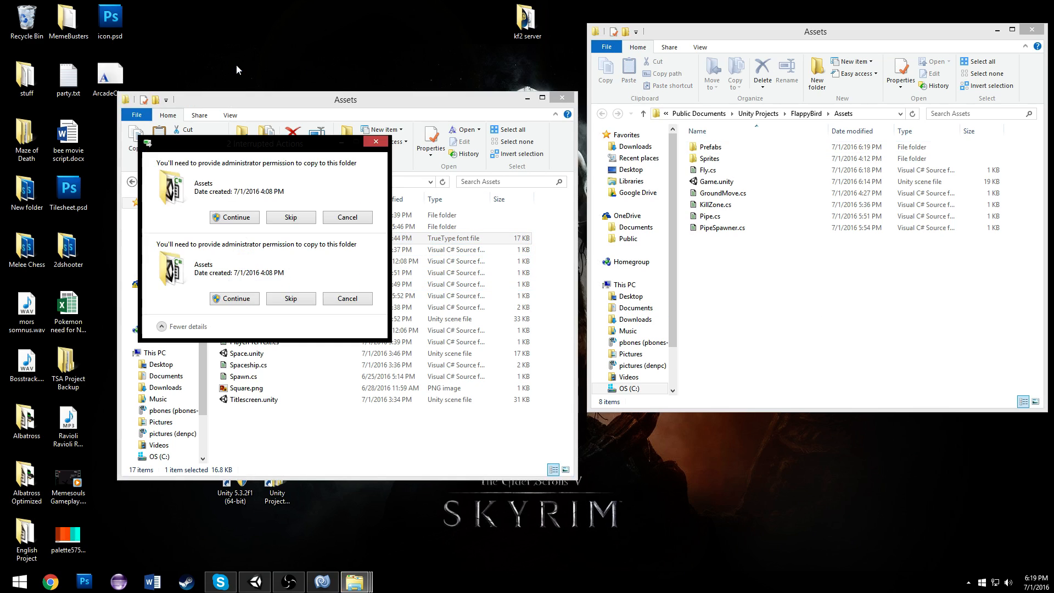
click(236, 217)
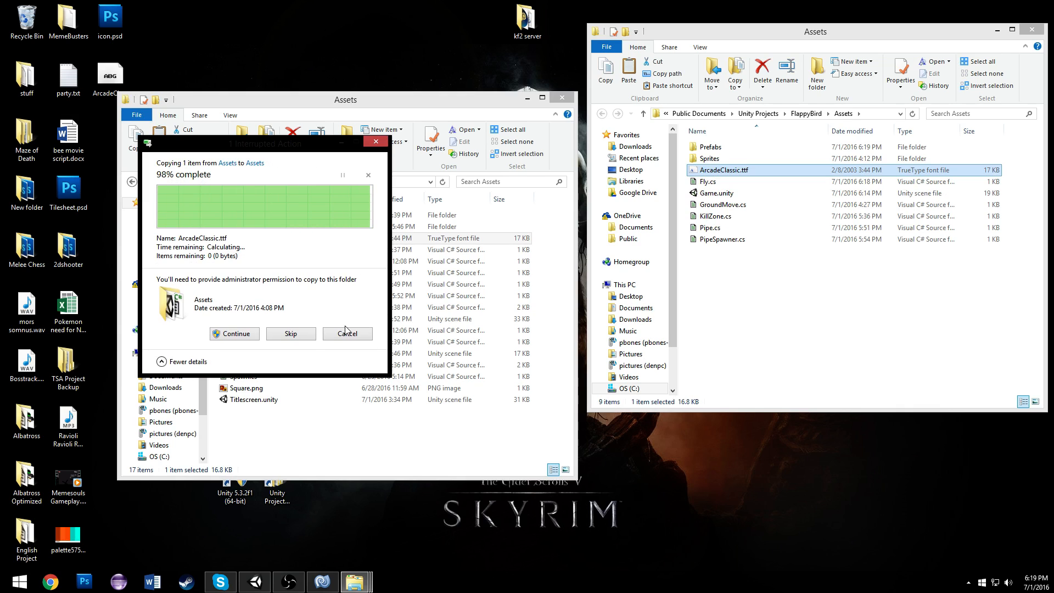
click(356, 217)
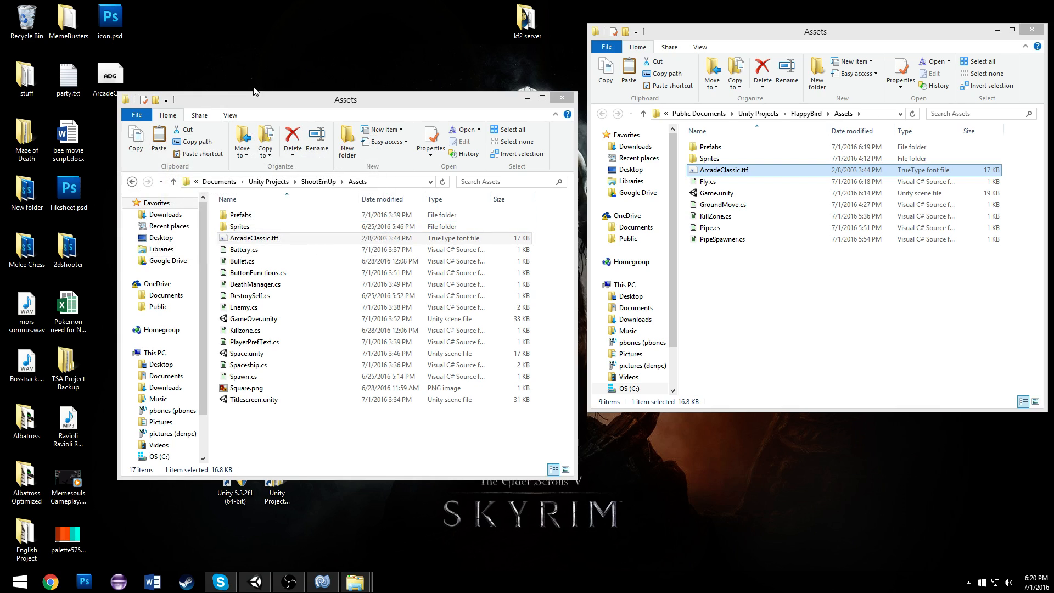
- Delete the stray ArcadeClassic font file from the desktop and put away the ShootEmUp Assets window
click(96, 82)
key(Delete)
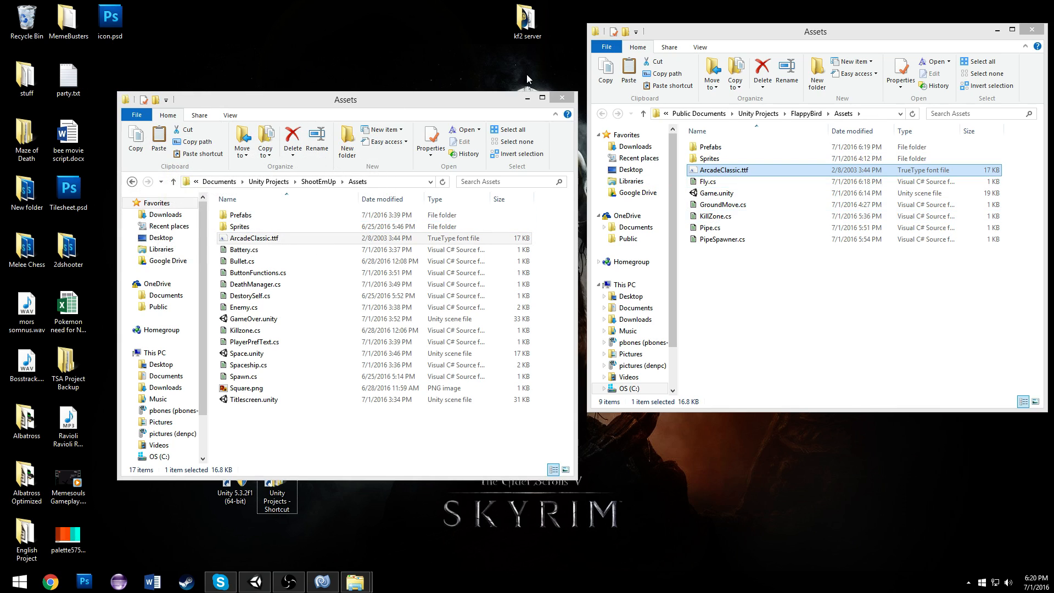
click(526, 98)
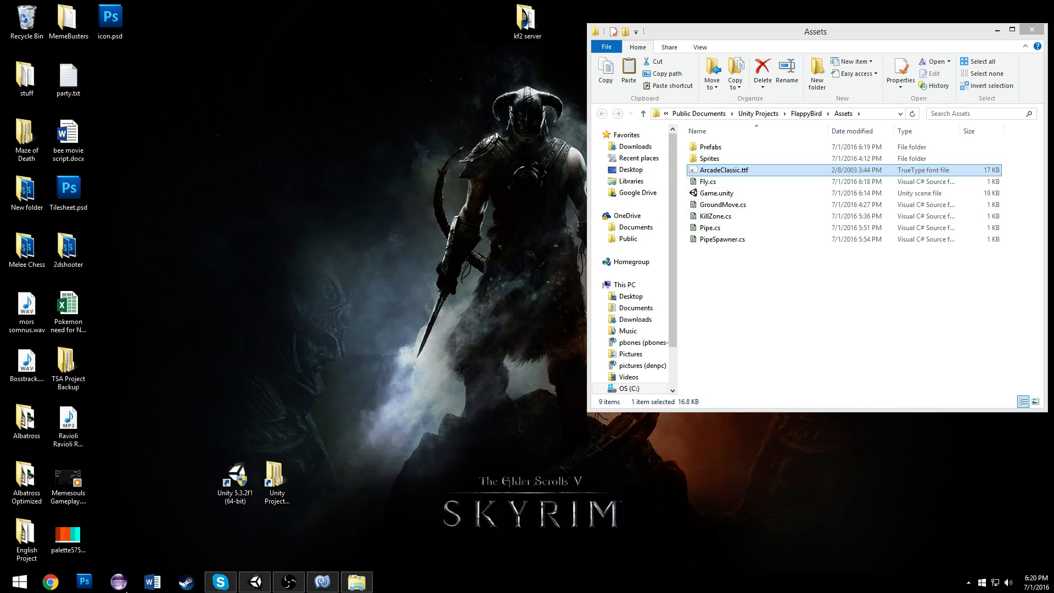
- Switch back to Unity and show the project's top-level Assets folder
click(244, 579)
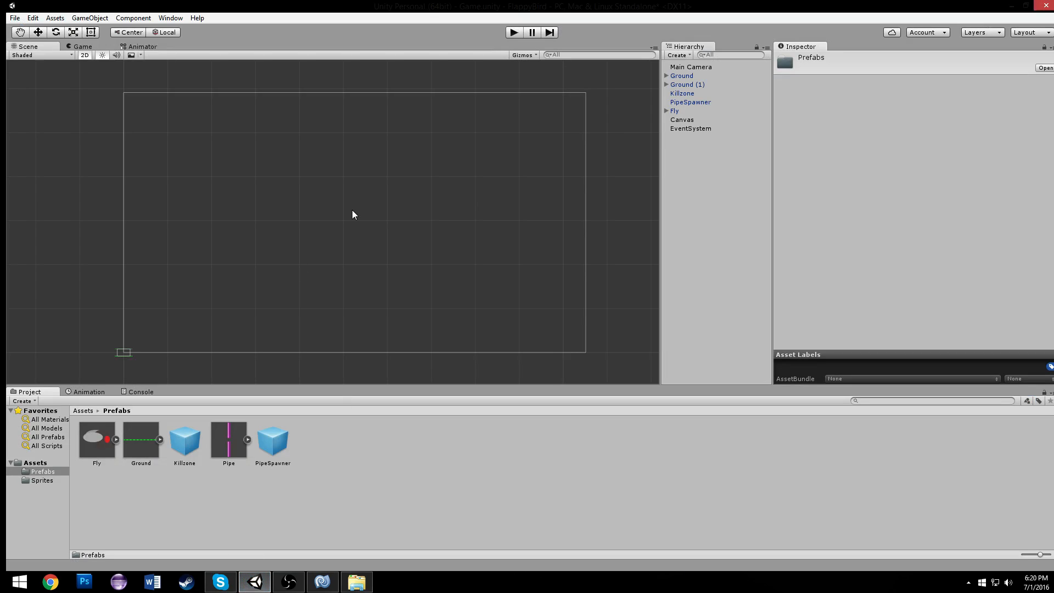
click(88, 409)
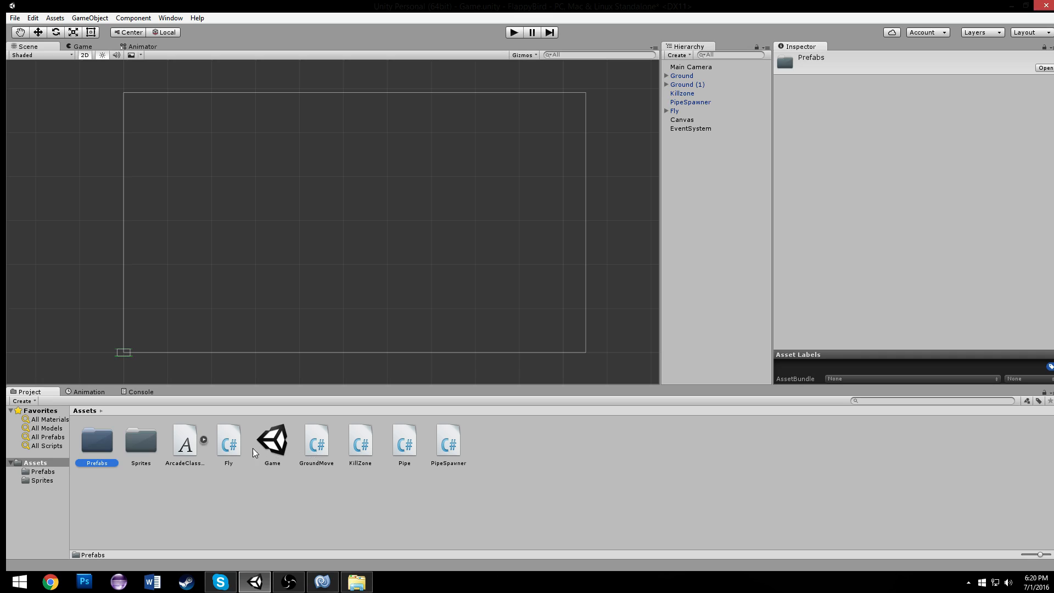
scroll(463, 163, down, 2)
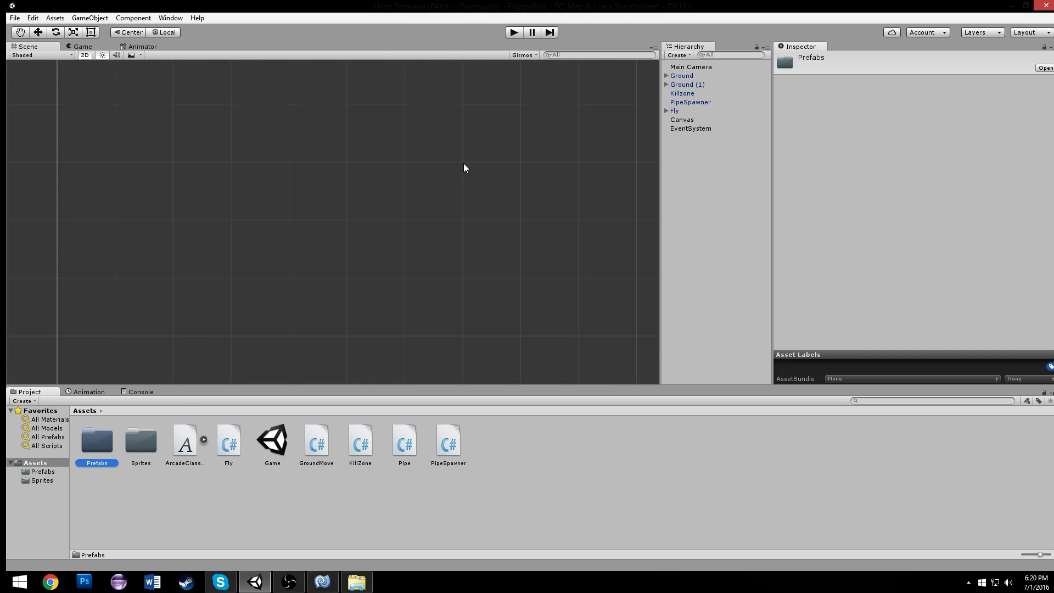
- Check the Game view, return to the Scene view and add a UI Text object under the Canvas
click(680, 56)
click(91, 46)
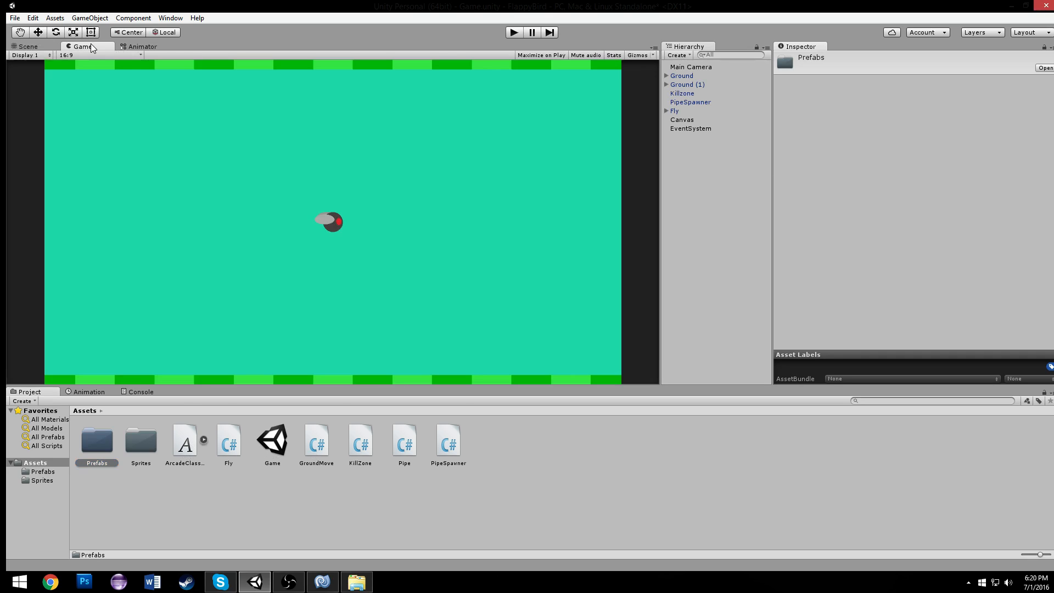
click(40, 44)
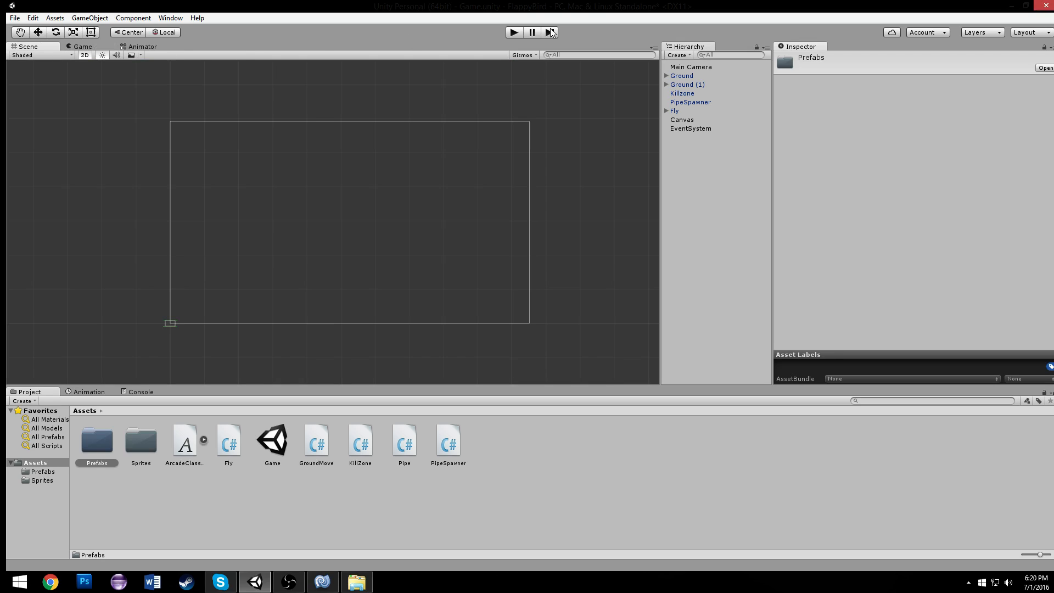
click(674, 57)
mouse_move(712, 142)
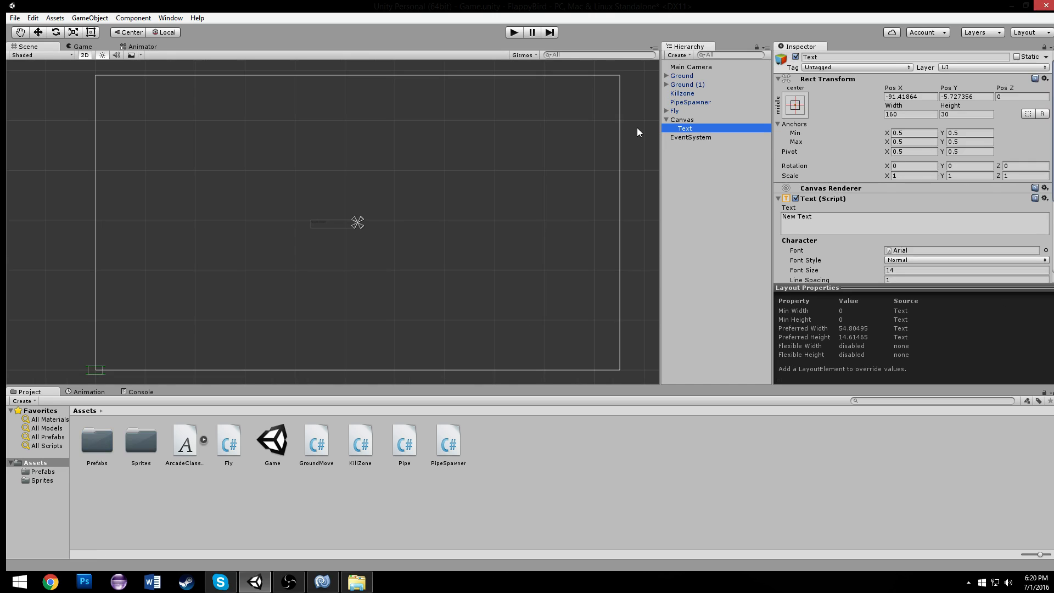
- Change the Text object's font to ArcadeClassic
scroll(426, 109, up, 1)
middle_drag(426, 108, 506, 137)
scroll(506, 137, up, 3)
scroll(962, 224, down, 3)
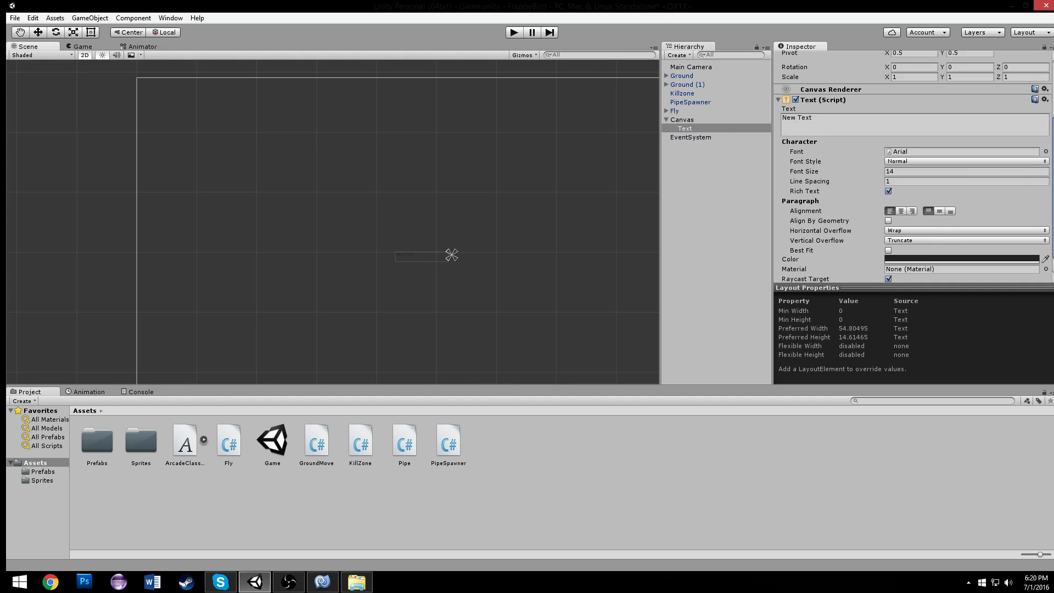
click(1046, 151)
double_click(670, 144)
- Enlarge the Text object's rectangle with the Rect tool and raise its font size to about 105
scroll(421, 243, up, 1)
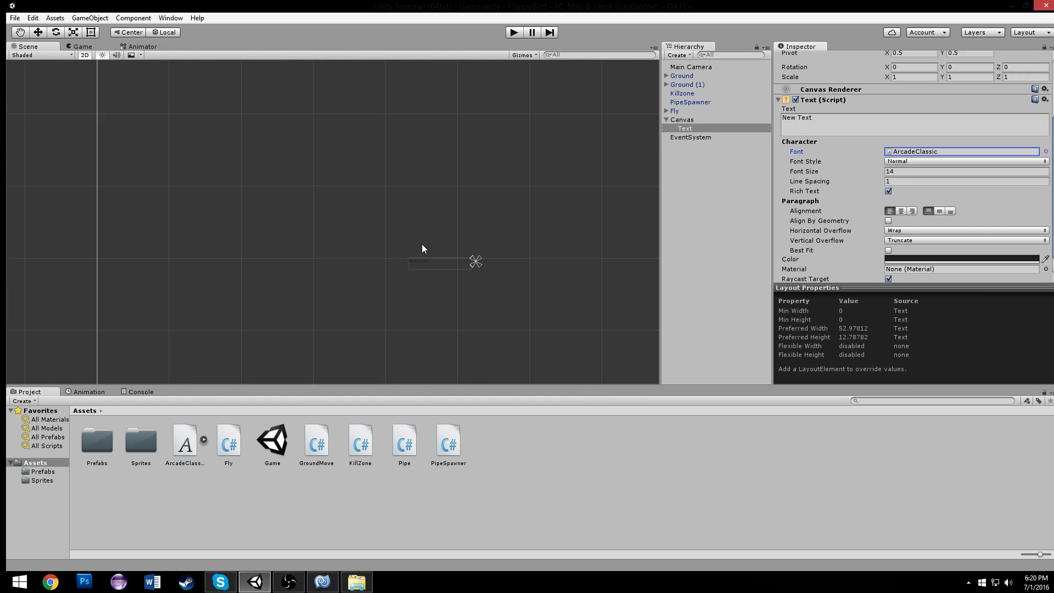
middle_drag(421, 244, 219, 234)
scroll(411, 236, up, 4)
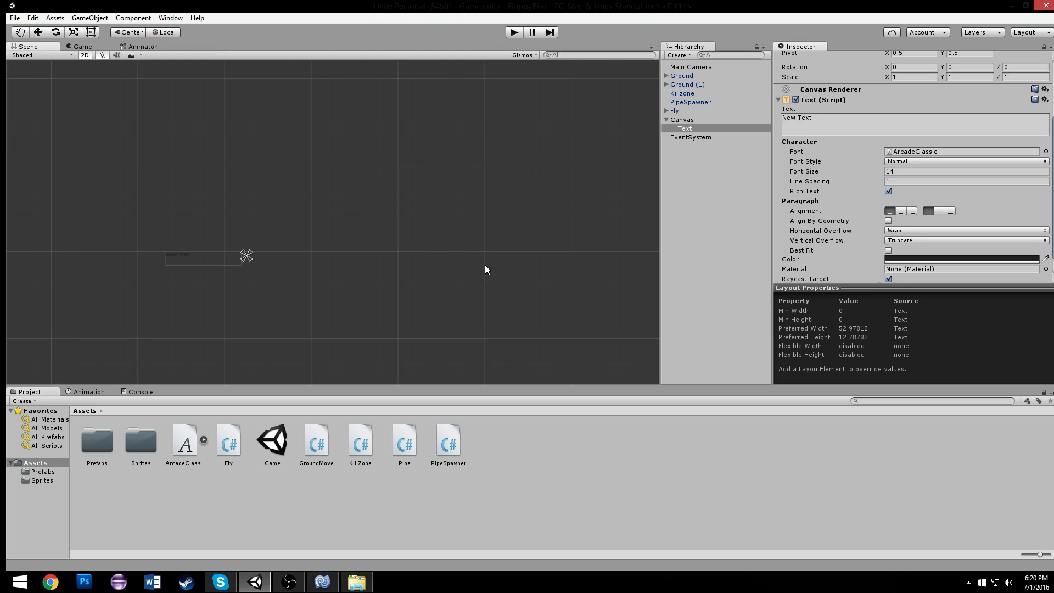
click(91, 31)
drag(240, 265, 427, 312)
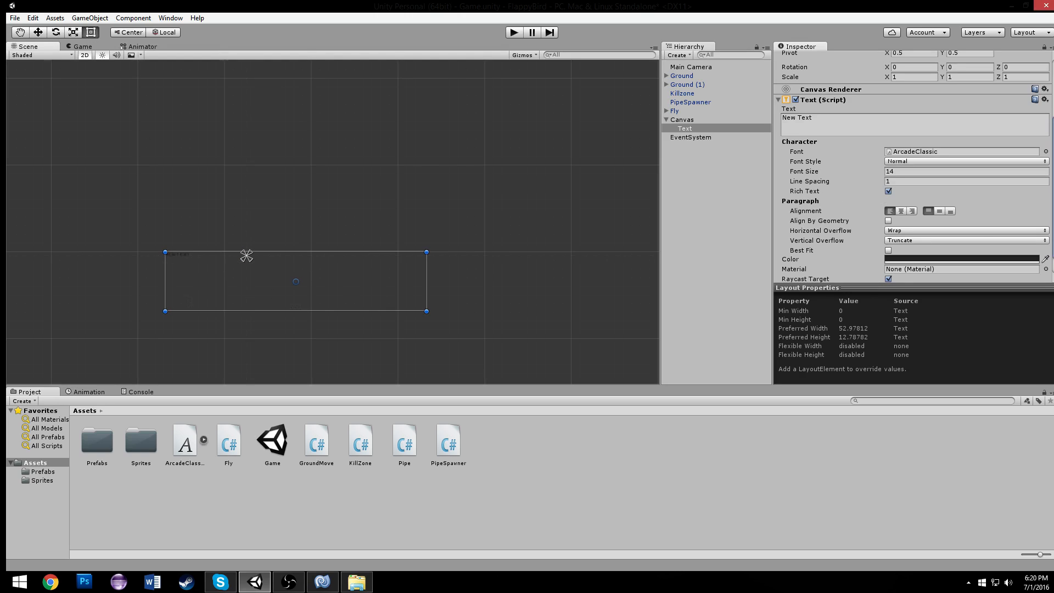
drag(836, 172, 888, 171)
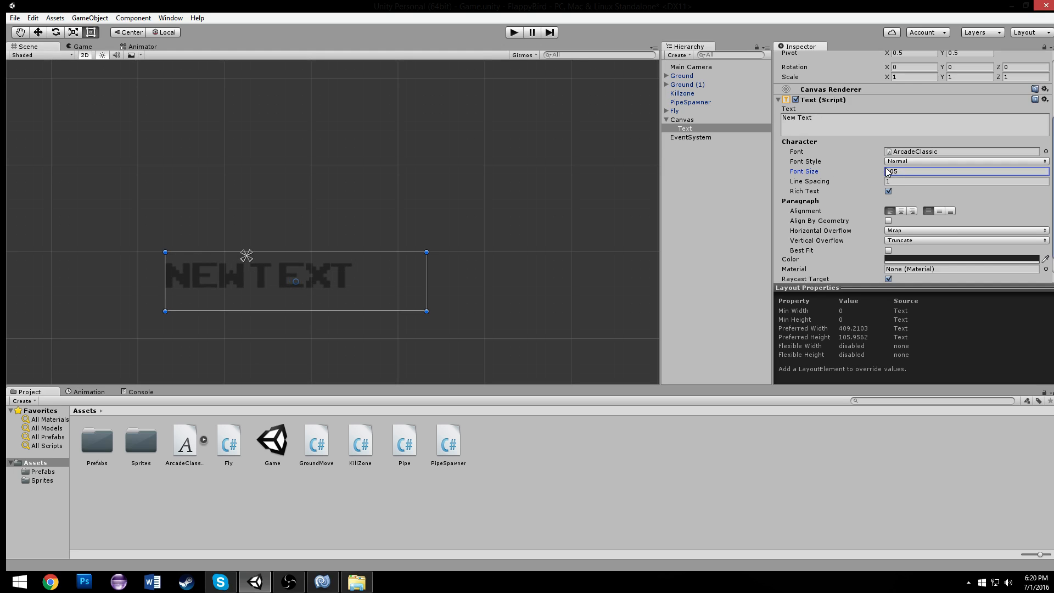
- Set the Text object's colour to white
scroll(922, 226, down, 1)
click(923, 235)
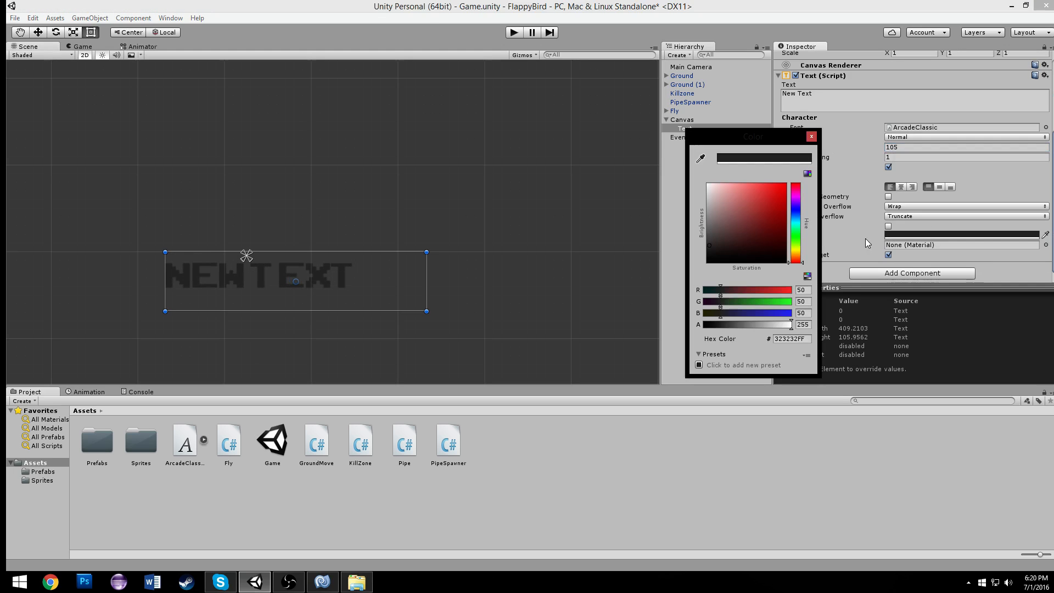
drag(743, 233, 661, 136)
click(810, 136)
- Move the Text object into the canvas's upper-left corner and check it in the Game view
scroll(490, 212, down, 3)
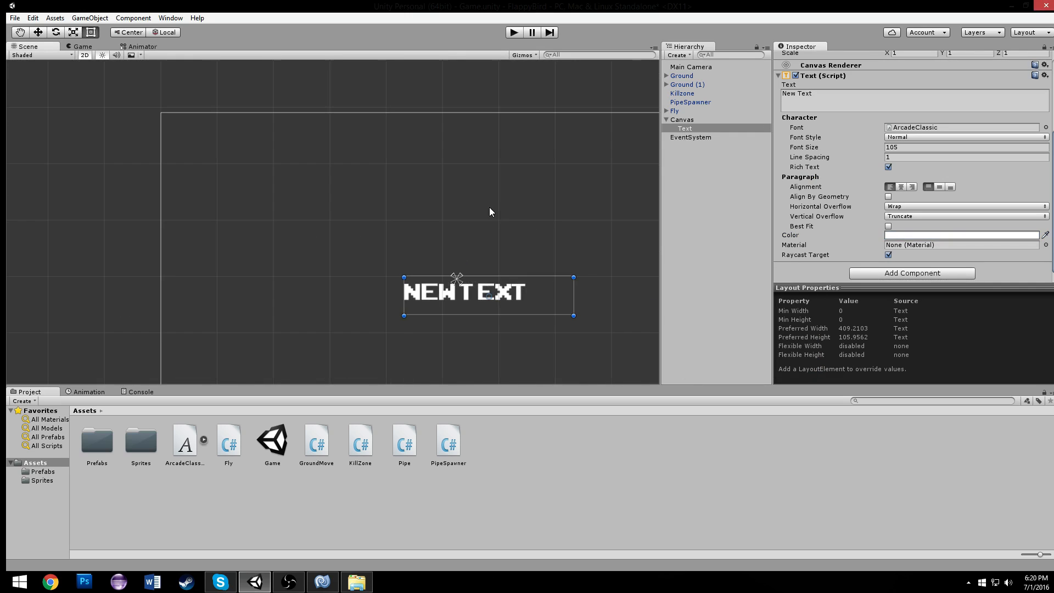
drag(492, 285, 293, 151)
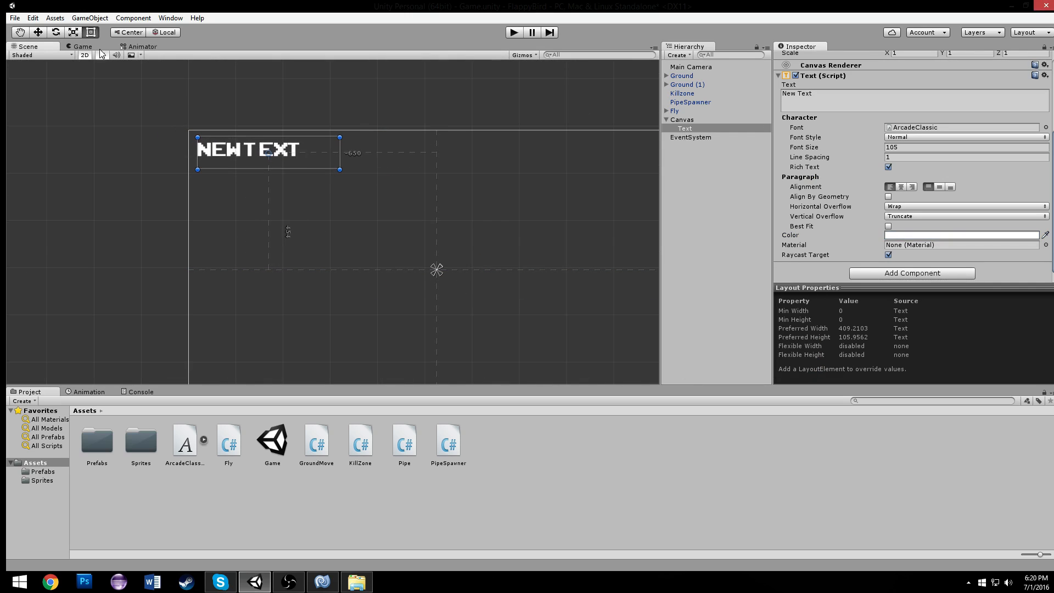
click(81, 46)
click(28, 46)
- Change the Text object's content to 0 and widen its rectangle to the right
click(842, 101)
text(0)
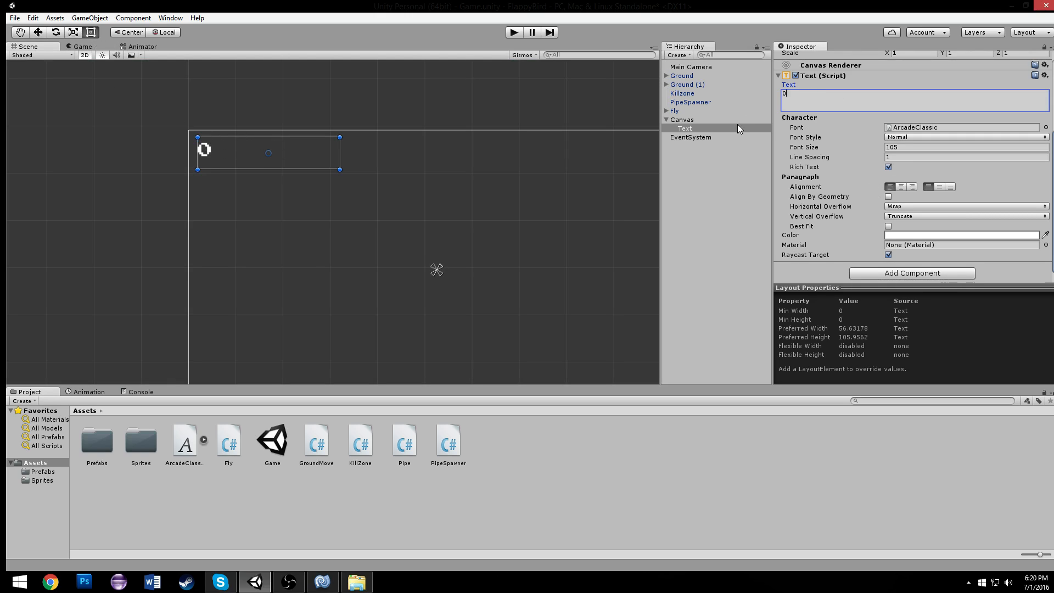
mouse_move(339, 153)
mouse_down()
mouse_move(414, 153)
mouse_move(357, 158)
mouse_up()
- Add a new C# script named PlayerPrefText to the Text object and open it in a maximized MonoDevelop window
click(931, 275)
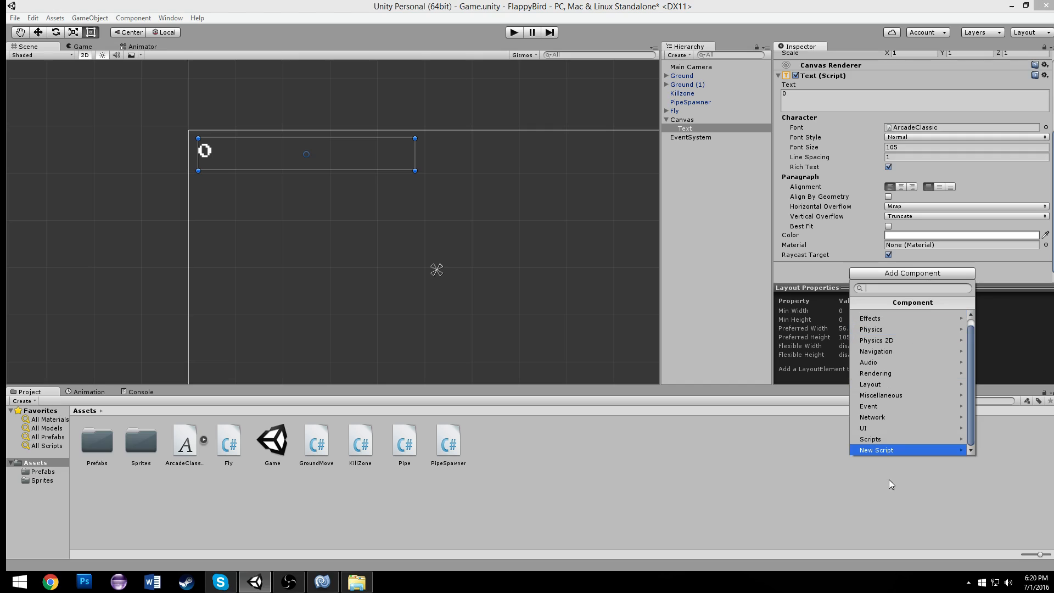
click(903, 449)
text(P)
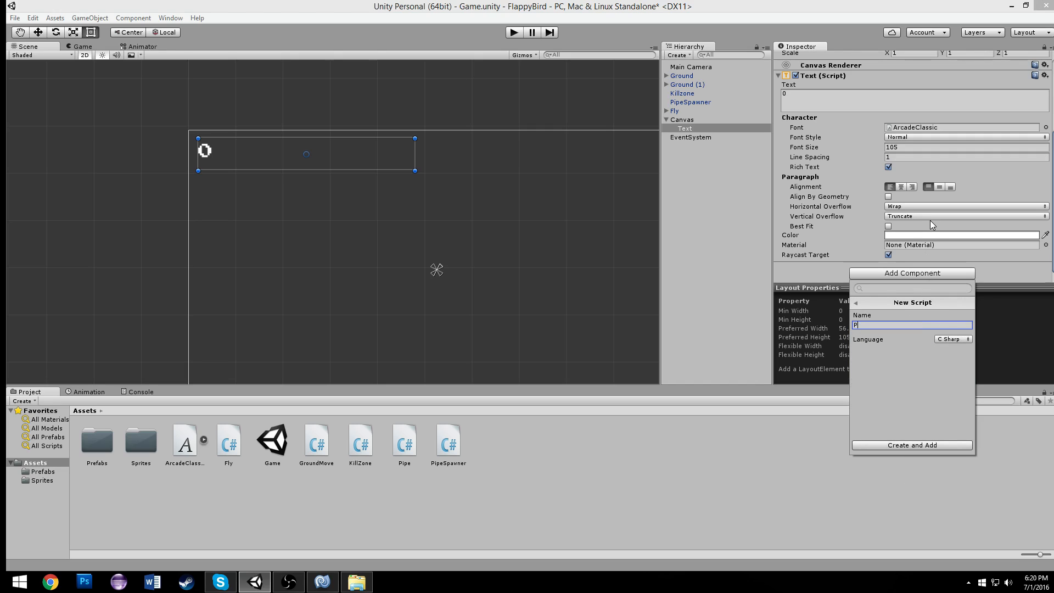
text(layerPrefText)
key(Return)
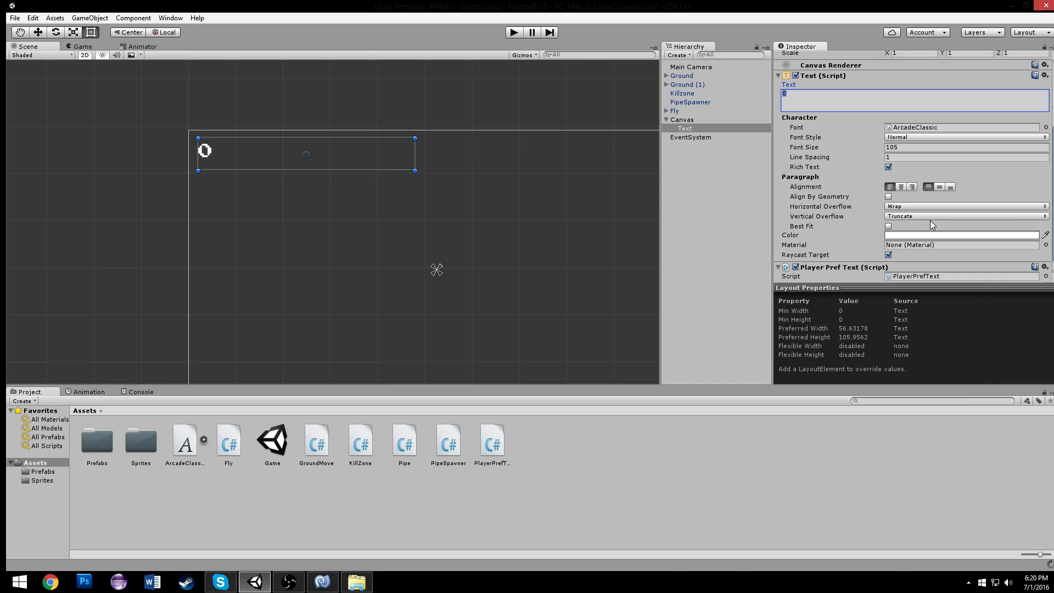
double_click(929, 277)
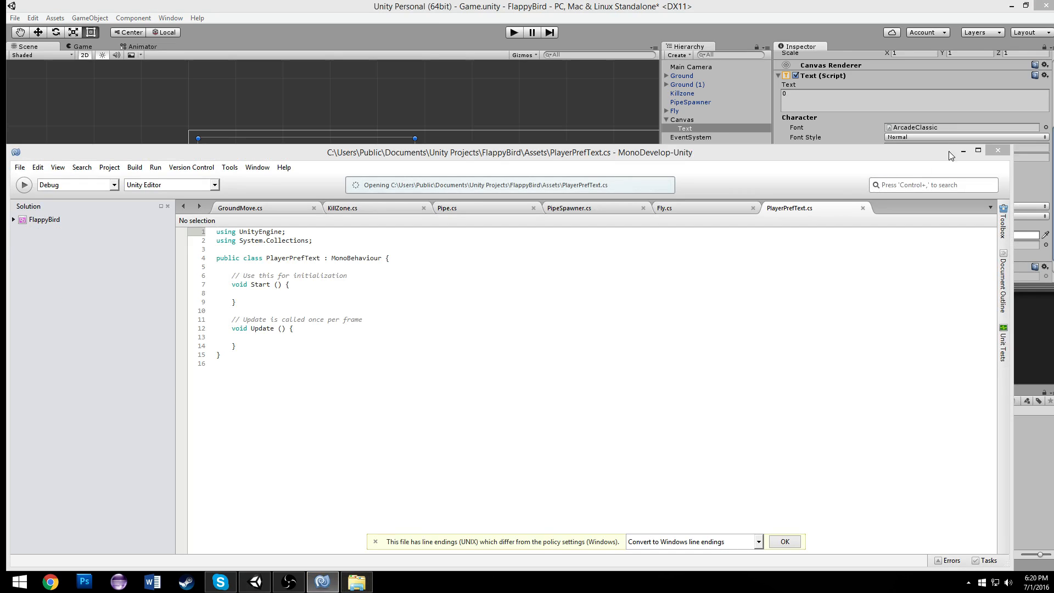
click(975, 150)
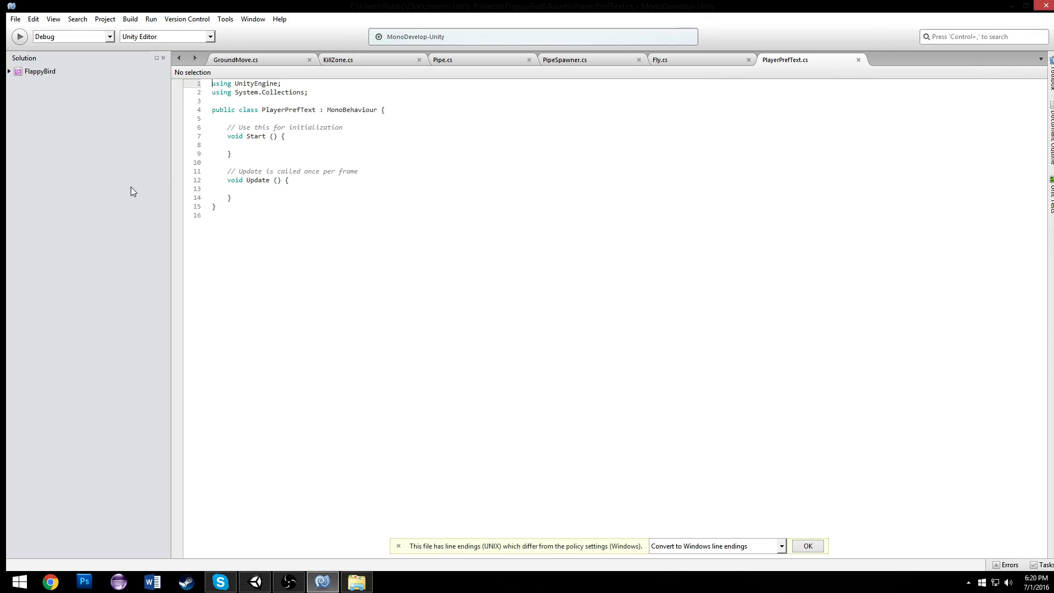
- Replace the initialization comment in PlayerPrefText with the declaration "public string name;" and save the script
click(181, 170)
click(406, 124)
triple_click(405, 124)
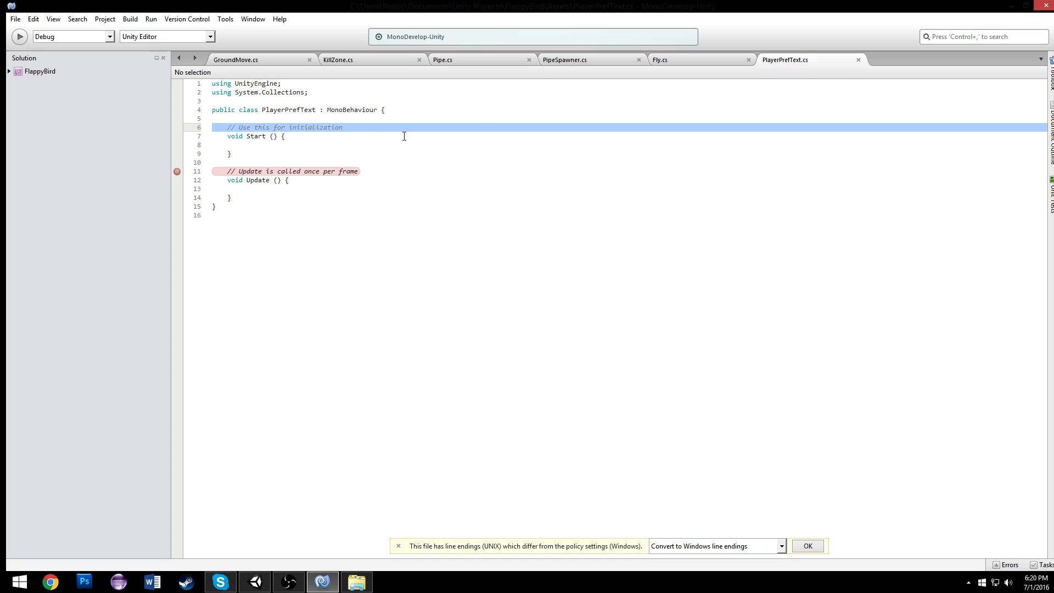
key(Delete)
key(Return)
key(Up)
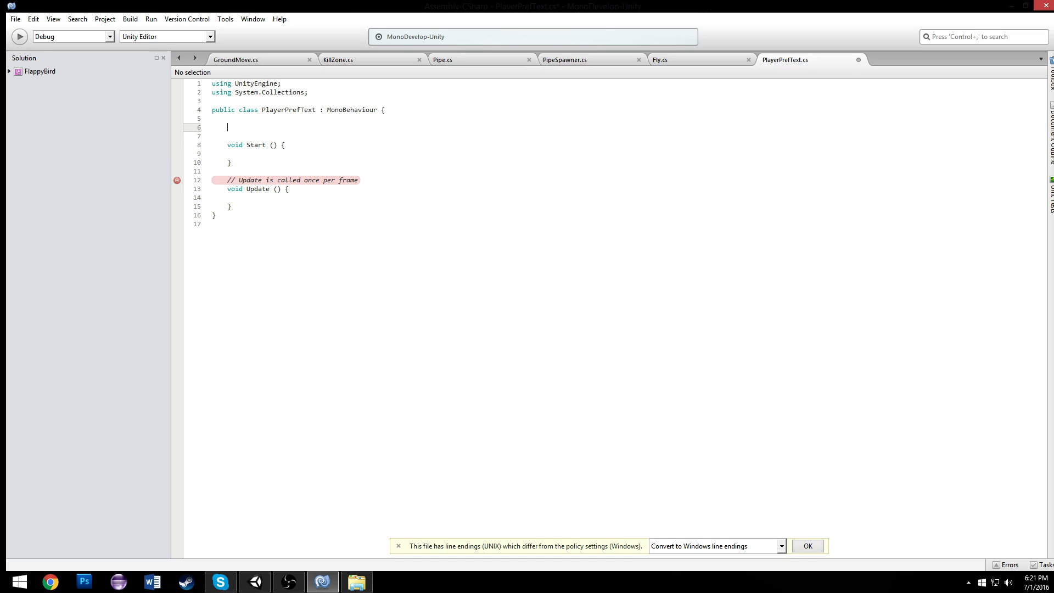
text(public string name;)
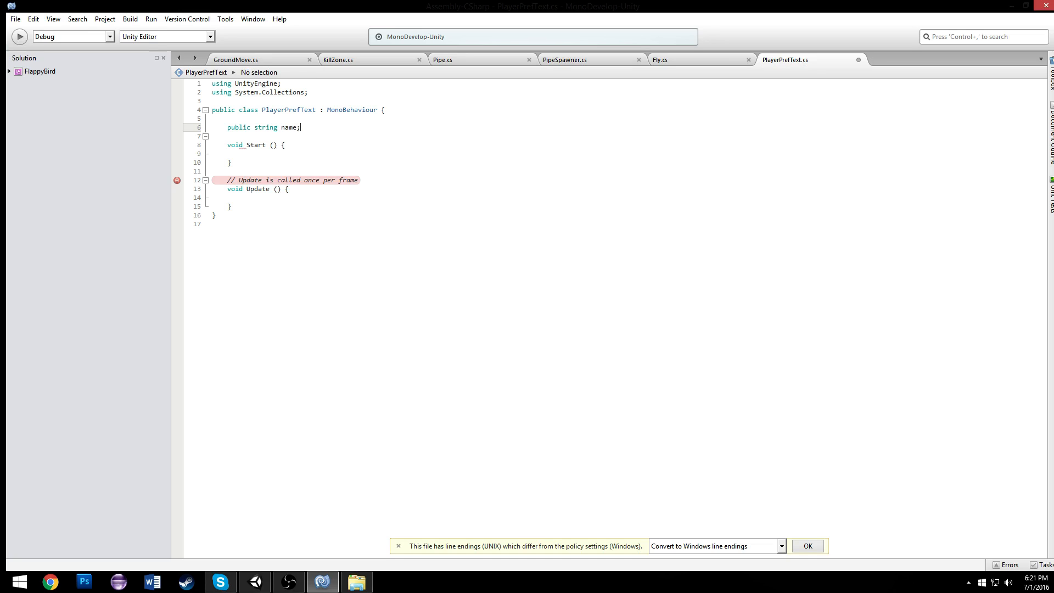
key(ctrl+s)
- Delete the Start method and the Update comment from the PlayerPrefText script
drag(354, 180, 178, 143)
key(BackSpace)
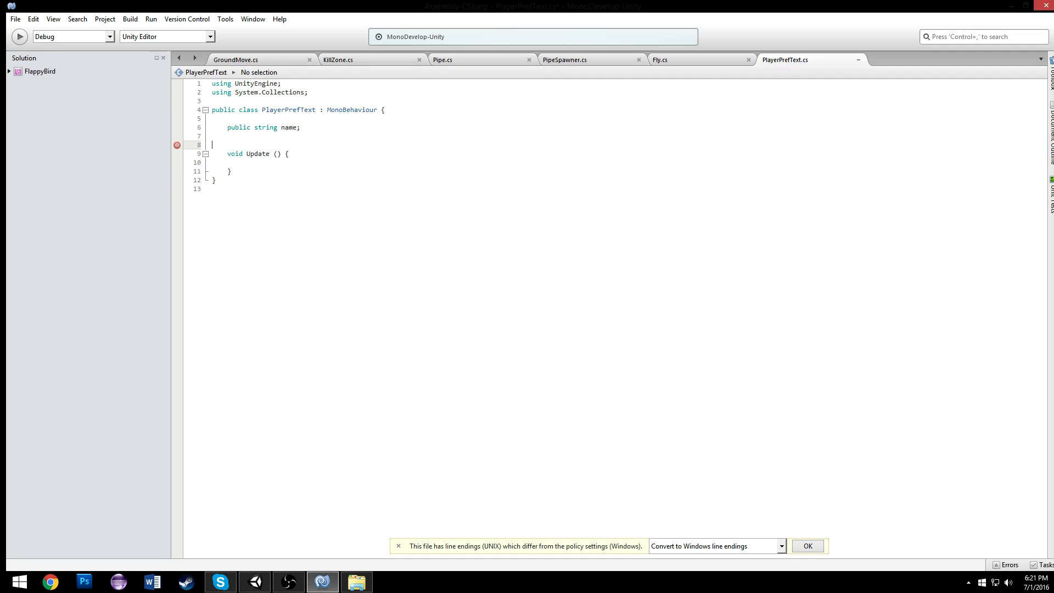
click(290, 153)
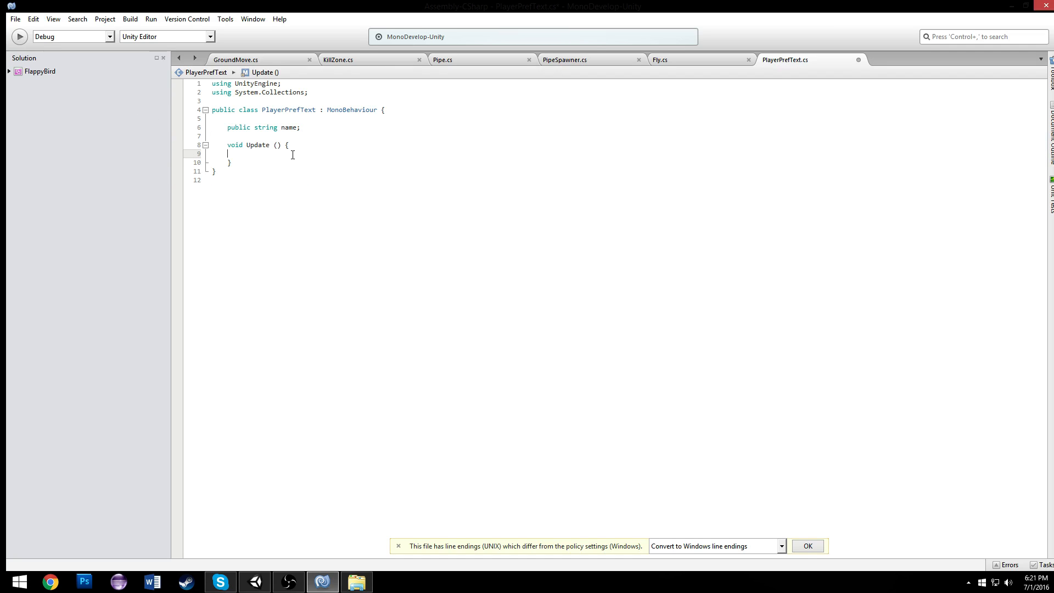
- Add the directive "using UnityEngine.UI;" below the existing using lines
click(395, 91)
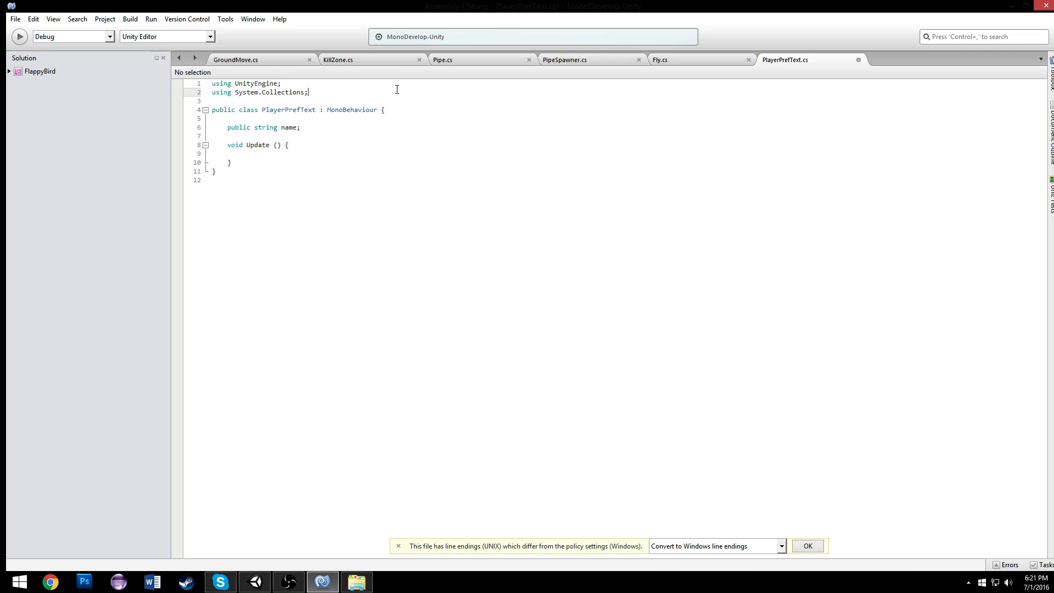
key(Return)
text(uisn)
key(BackSpace)
text(si)
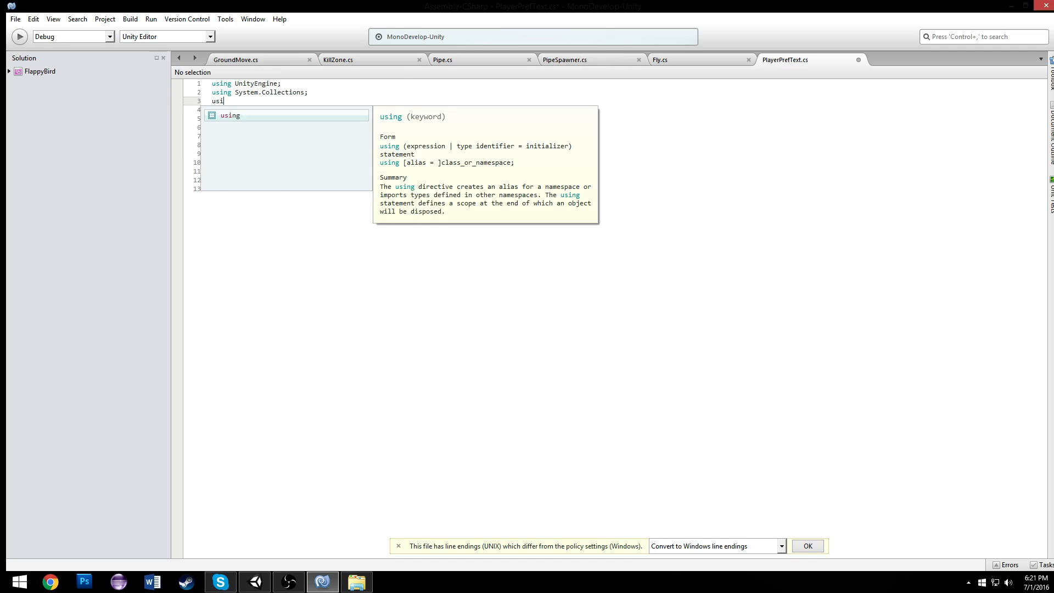
text(ng Unit)
key(Down)
key(Down)
key(Return)
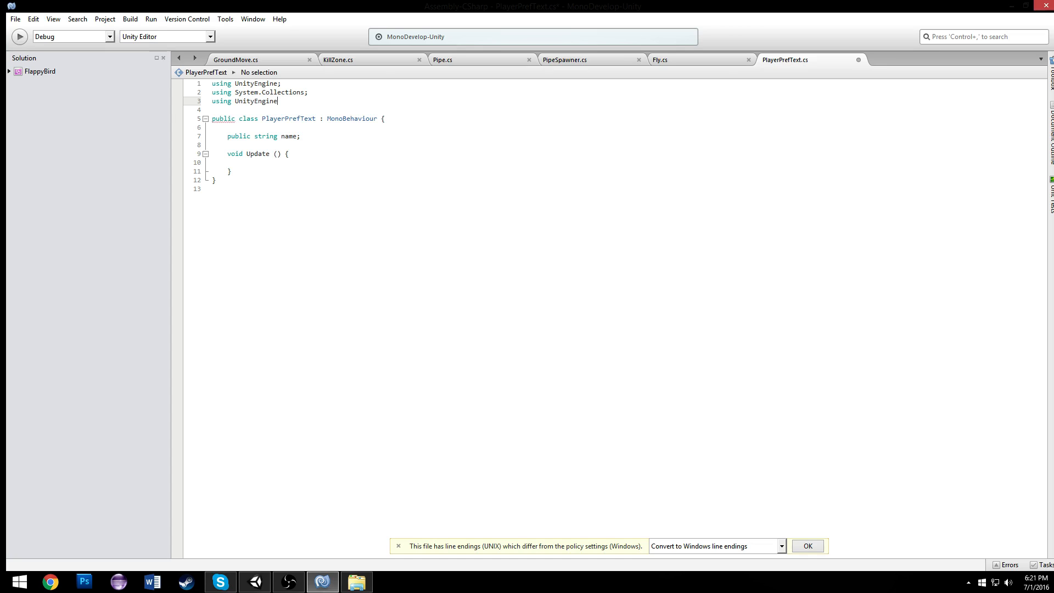
text(.u;)
- Begin an assignment in Update with "GetComponent<Text>().text="
click(307, 162)
text(getc)
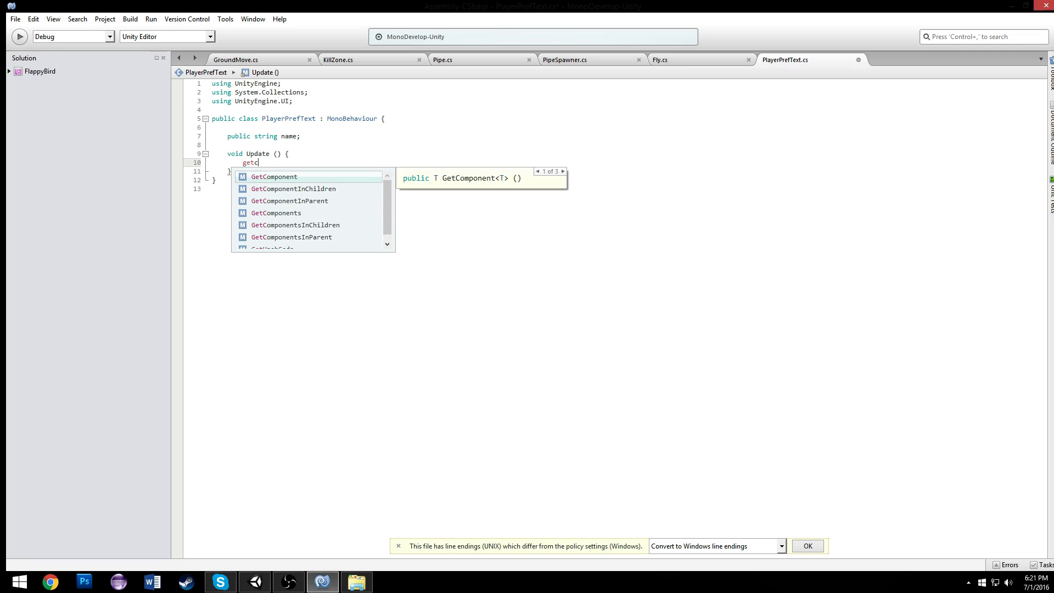
key(Return)
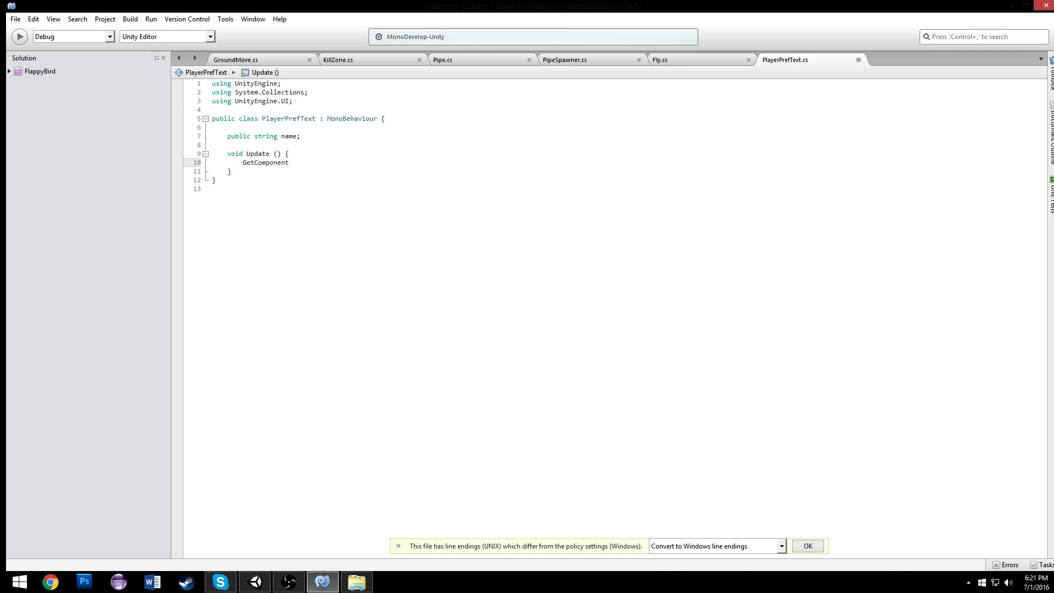
text(<Text>().tex)
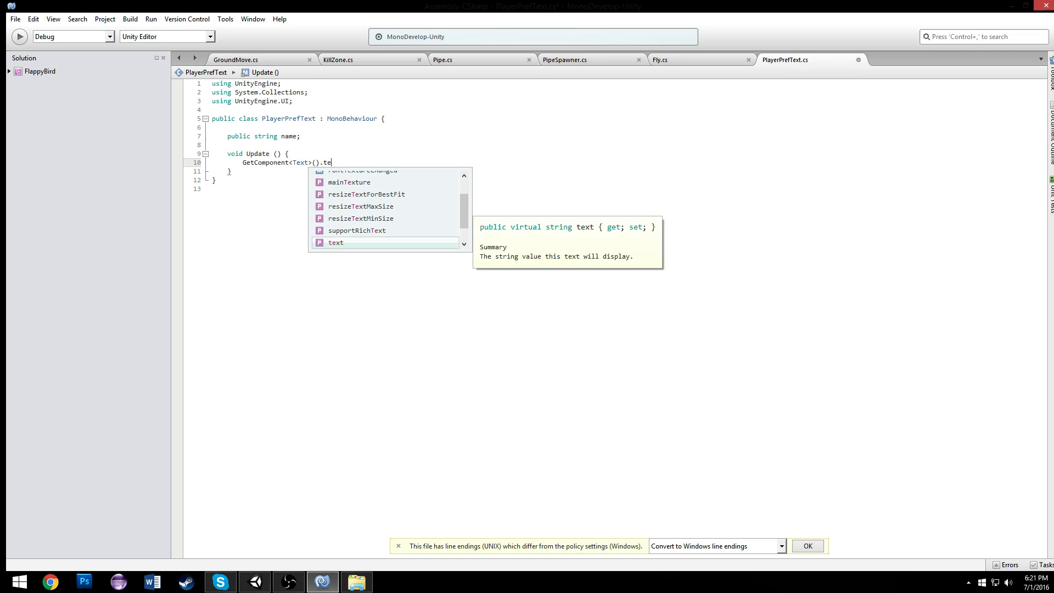
key(Return)
text(=)
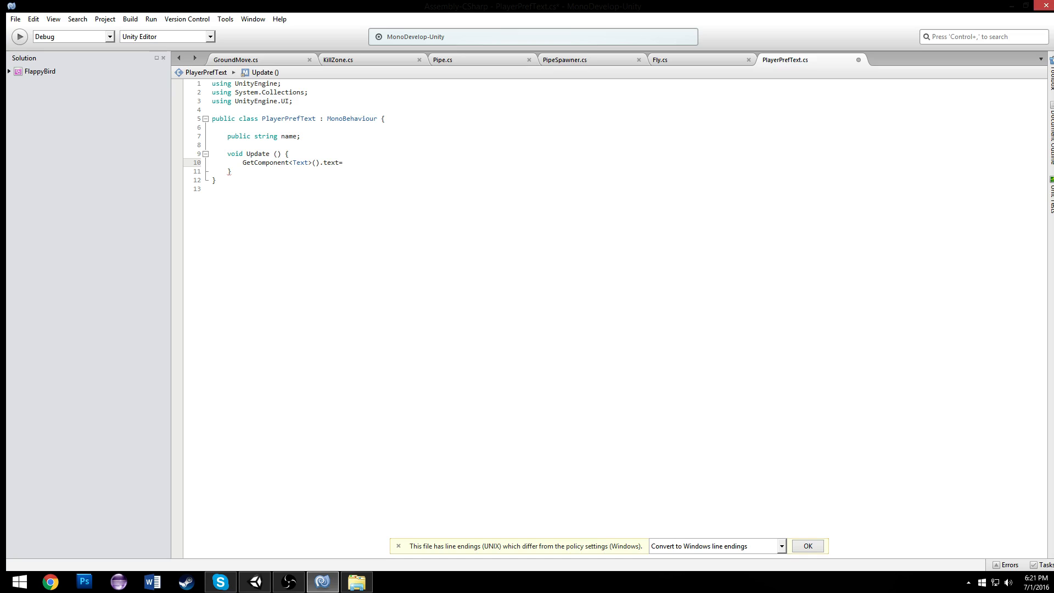
- Complete the assignment in Update with the value PlayerPrefs.GetInt(name)+"";
text(name+"";)
double_click(350, 163)
text(PlayerPrefs.GetInt()
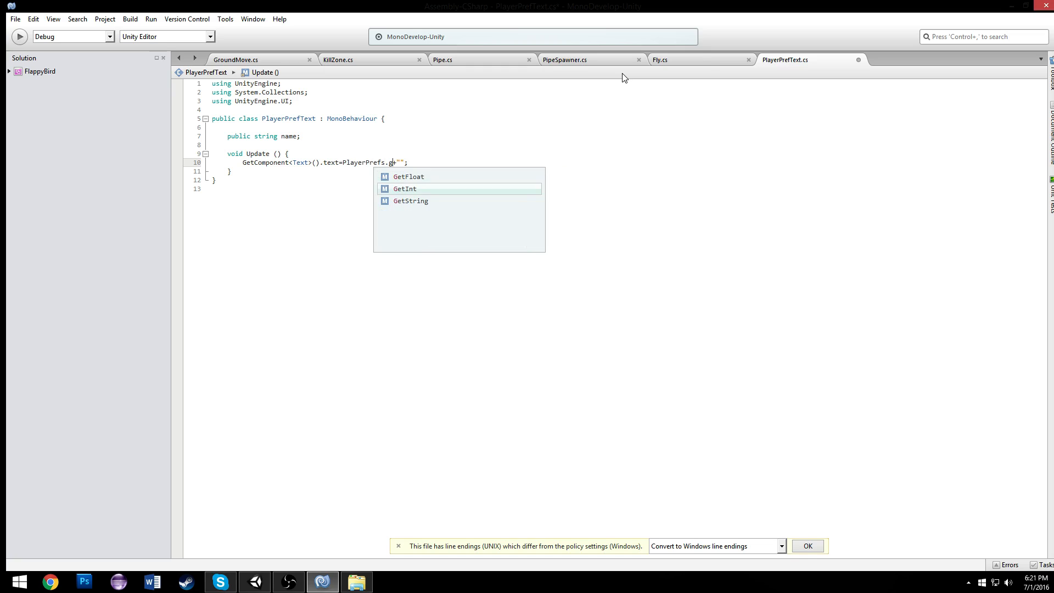
text("name)
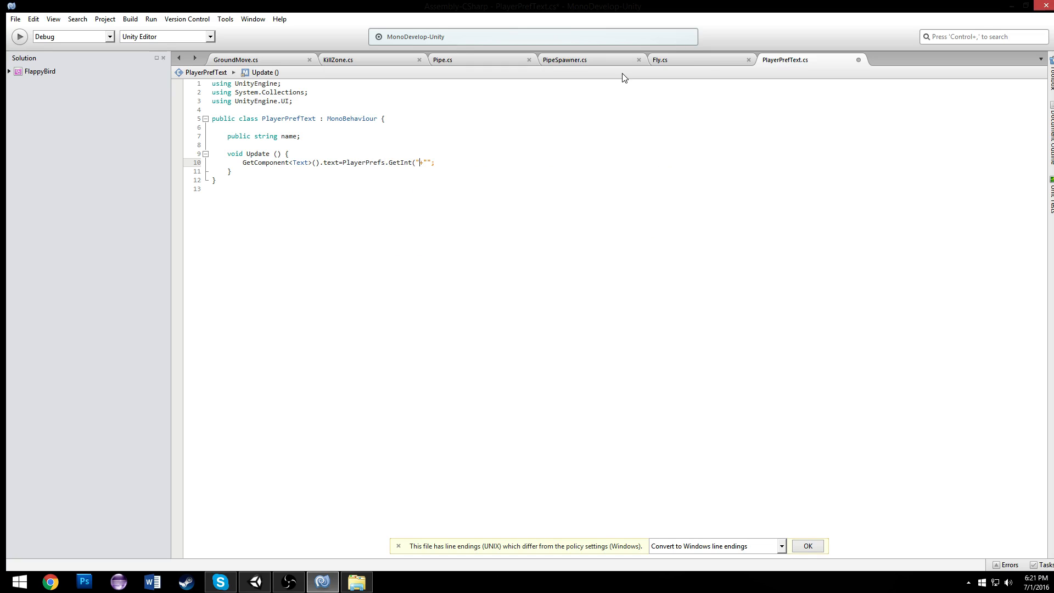
key(BackSpace)
key(BackSpace)
key(BackSpace)
key(BackSpace)
text(name))
key(Down)
- Switch back to Unity and fill in the Name value of the Text object's Player Pref Text script
click(255, 582)
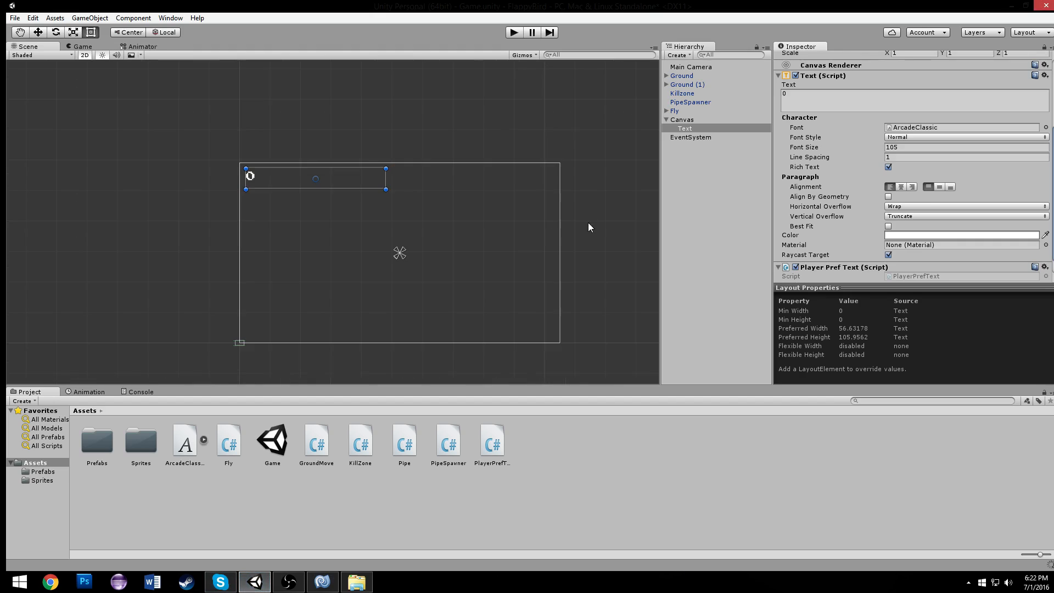
scroll(900, 252, down, 1)
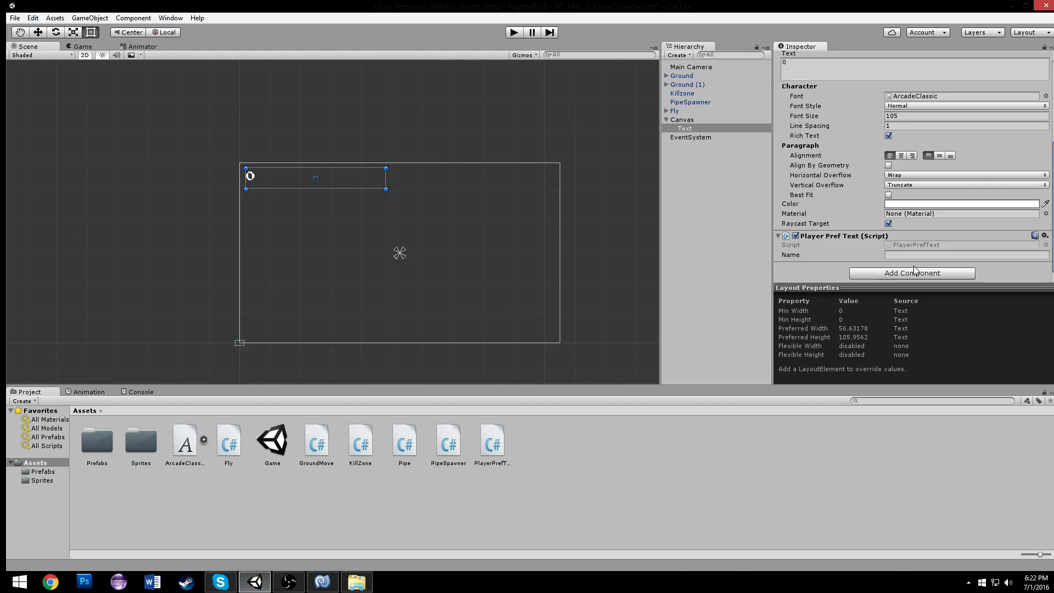
click(920, 255)
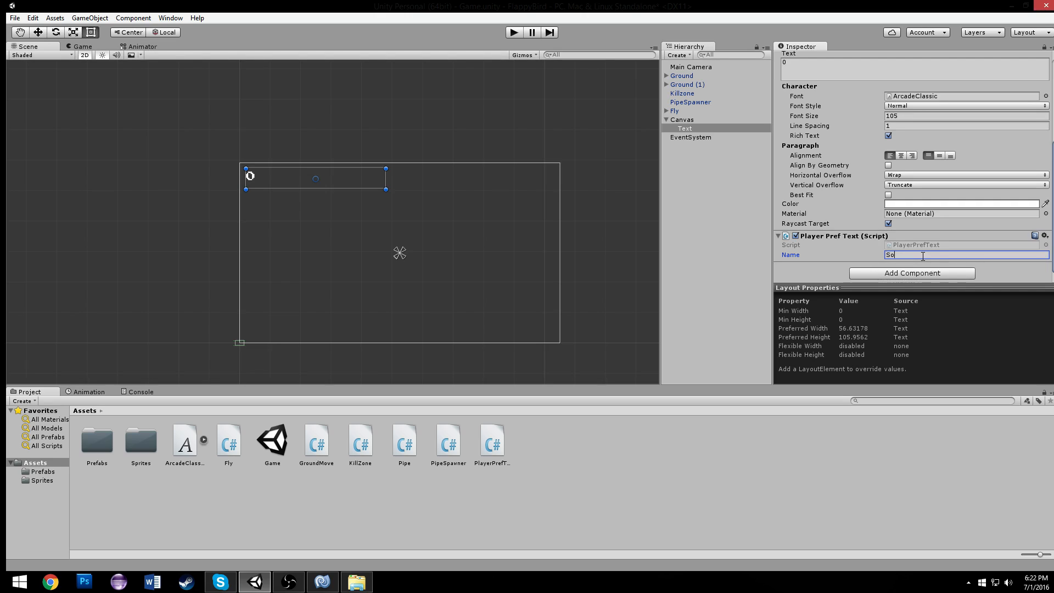
- Deselect the Text object, collapse the Canvas in the hierarchy and open the Prefabs folder
click(411, 159)
scroll(439, 165, down, 2)
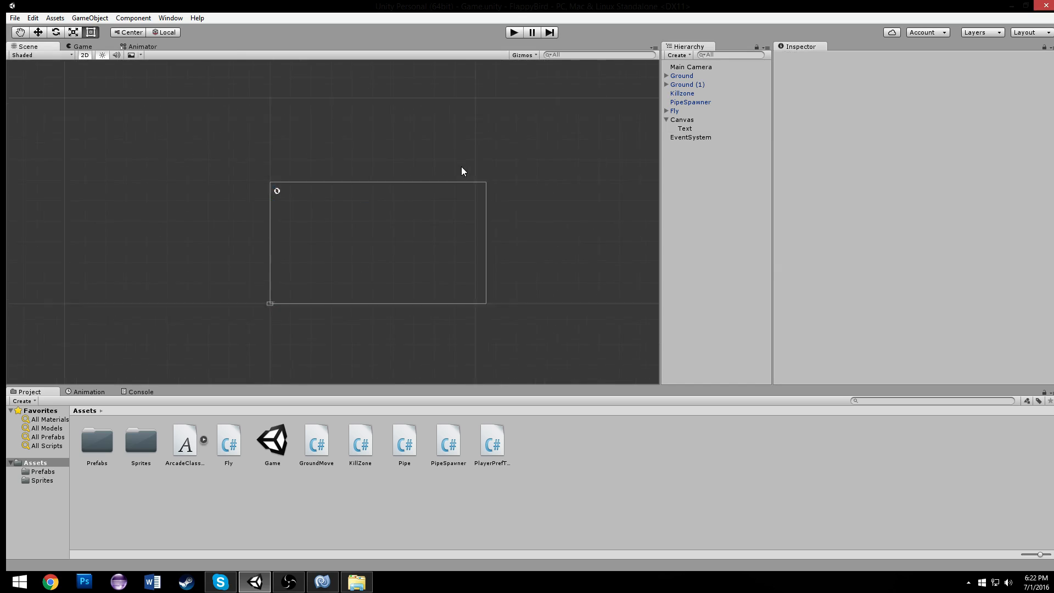
scroll(472, 154, up, 5)
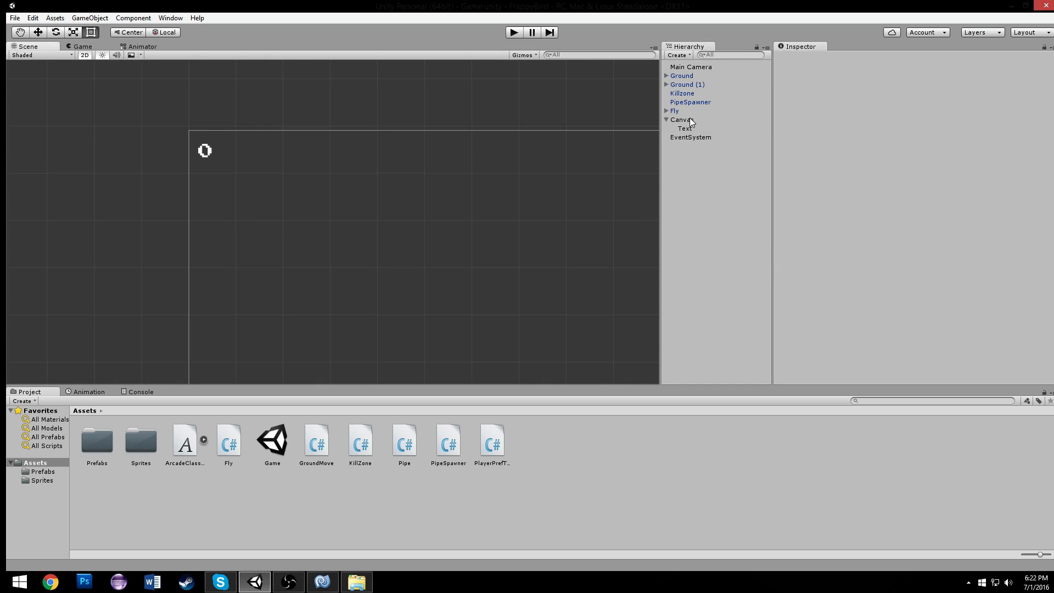
click(667, 120)
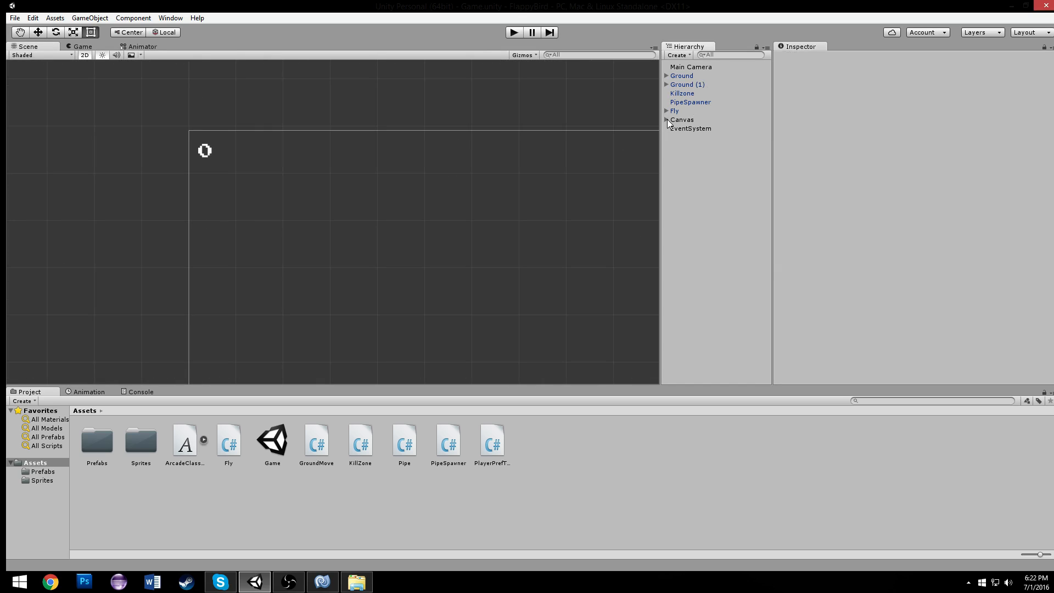
double_click(91, 442)
- Frame the level around Ground (1) and place a Pipe prefab instance in the scene to the left of the fly
click(708, 84)
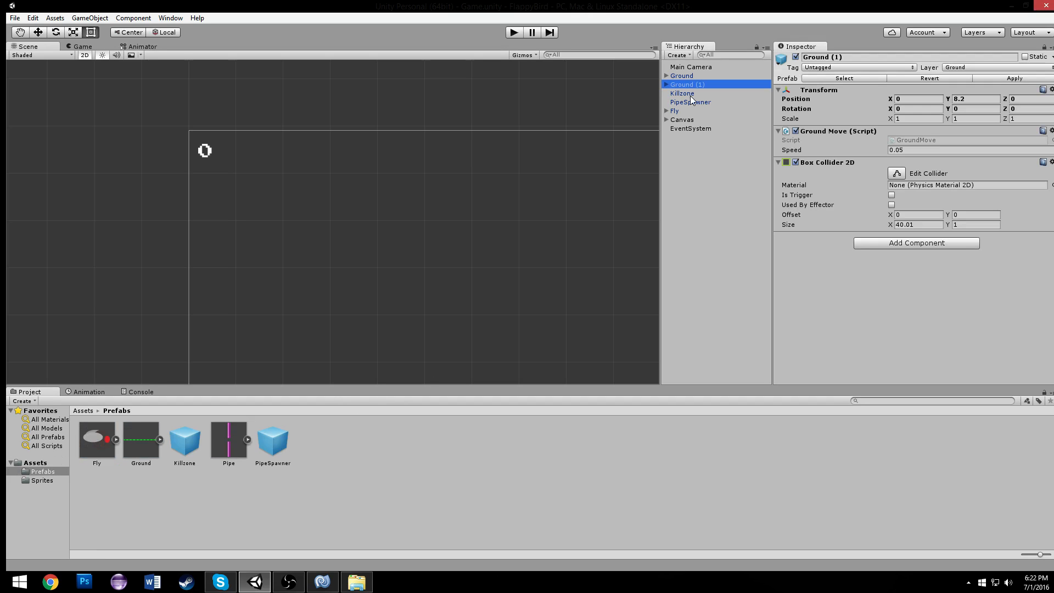
key(f)
scroll(483, 206, up, 15)
middle_drag(503, 241, 509, 117)
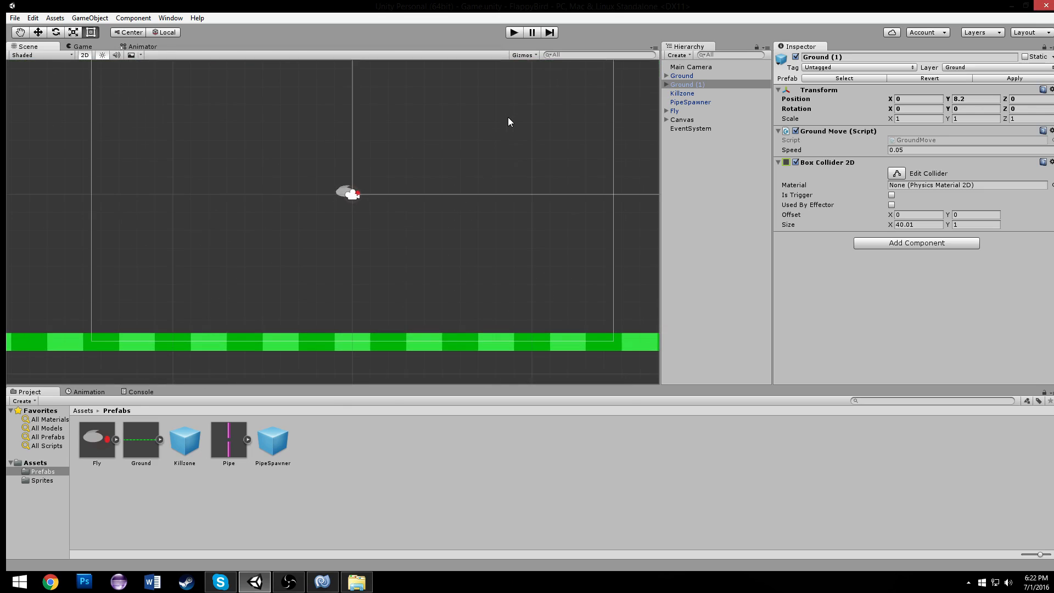
scroll(417, 229, up, 1)
middle_drag(417, 229, 412, 258)
drag(226, 438, 269, 220)
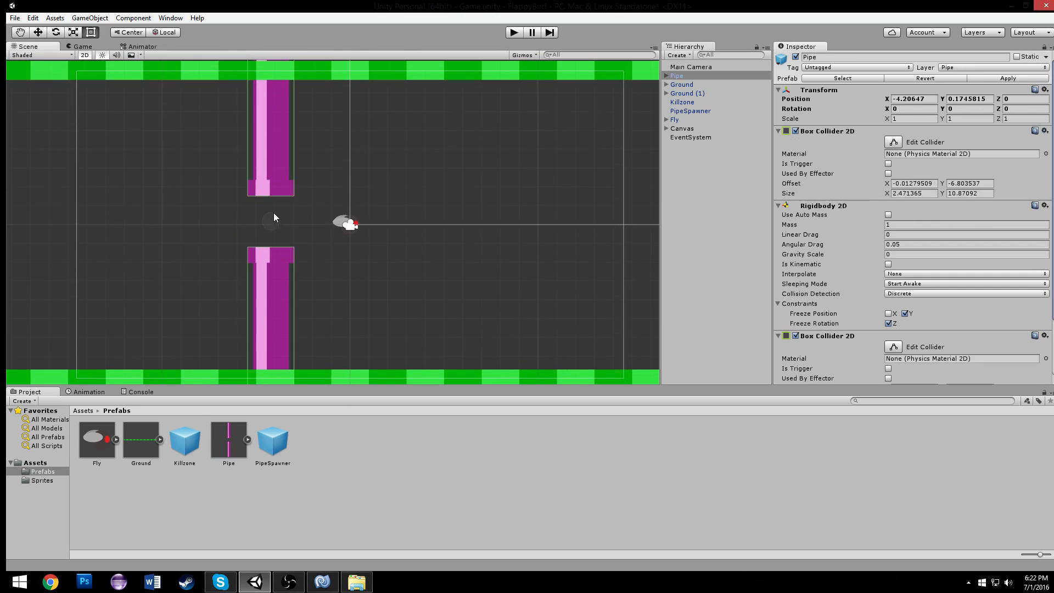
- Add a third Box Collider 2D component to the Pipe instance in the scene
scroll(280, 217, up, 4)
middle_drag(264, 198, 438, 155)
scroll(438, 156, up, 2)
scroll(846, 187, down, 3)
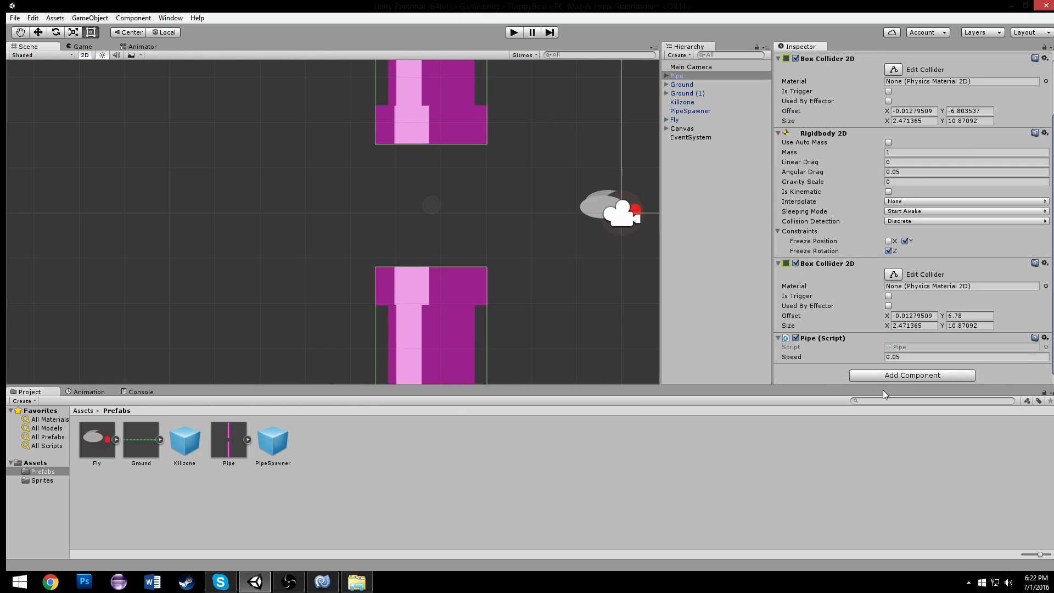
click(903, 375)
scroll(906, 419, down, 1)
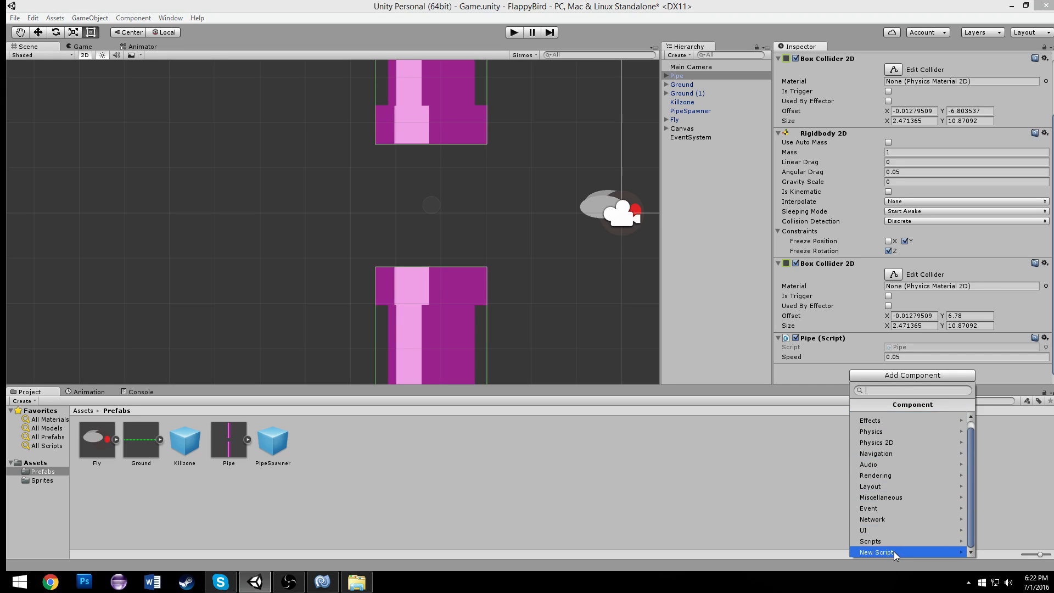
click(888, 442)
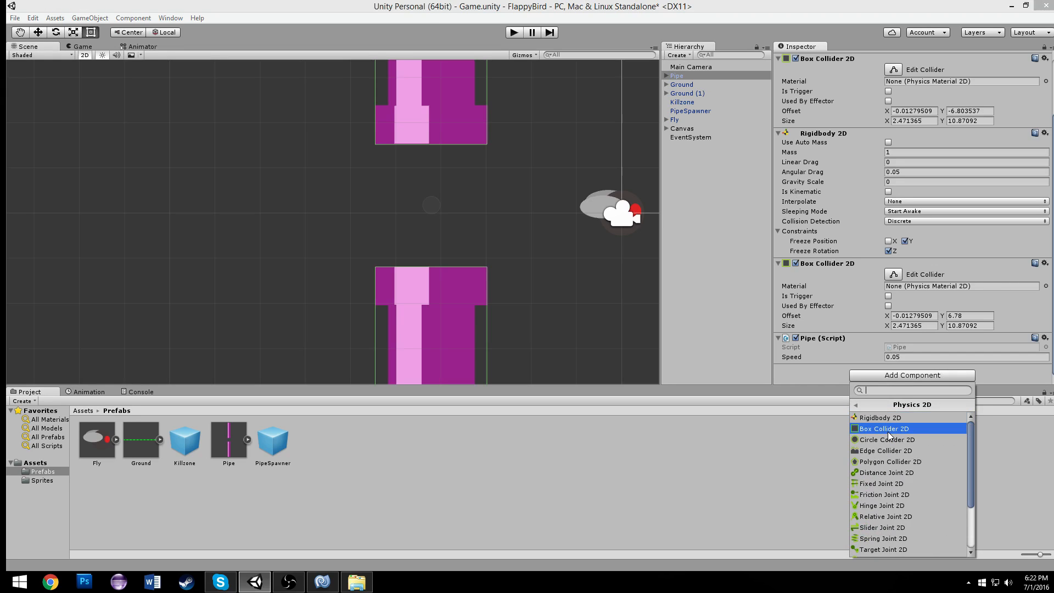
click(888, 432)
scroll(364, 186, up, 7)
scroll(439, 173, down, 5)
middle_drag(384, 164, 311, 191)
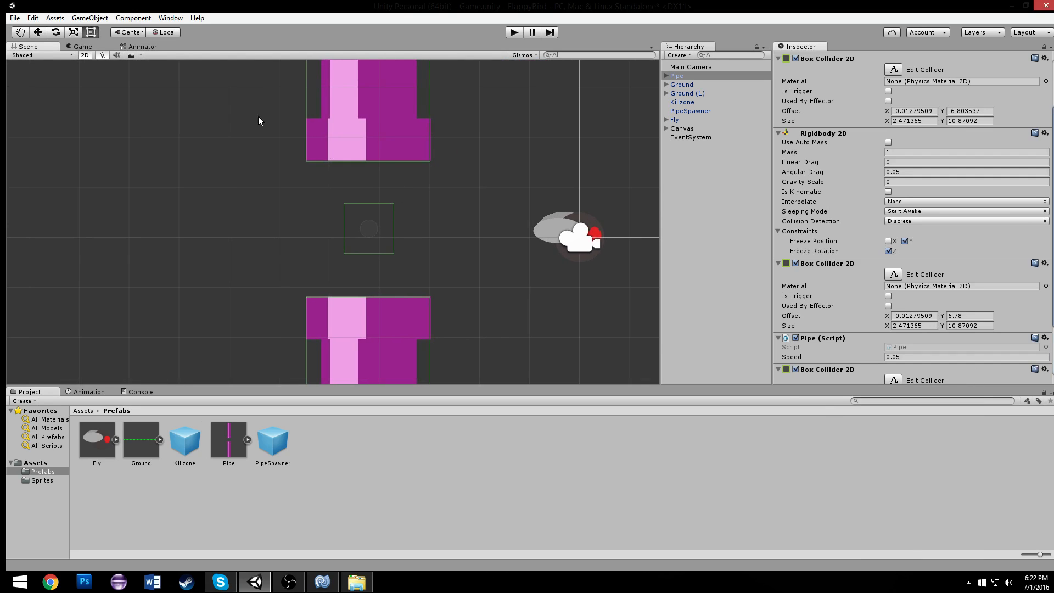
scroll(259, 119, down, 1)
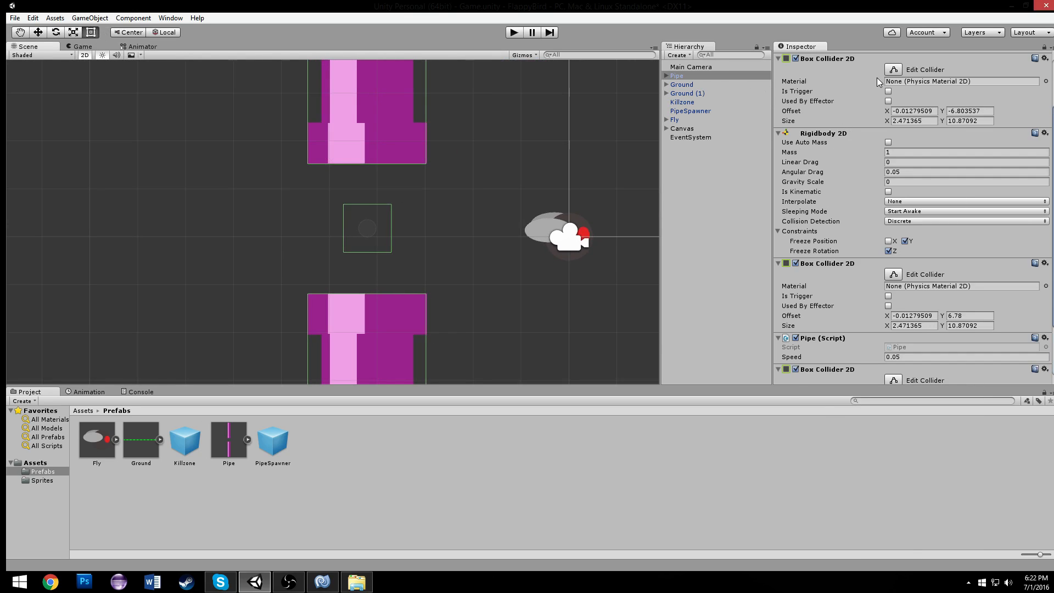
- Make the new Box Collider 2D a trigger and stretch it vertically in the pipe gap to about 1.89 units high
scroll(889, 110, up, 3)
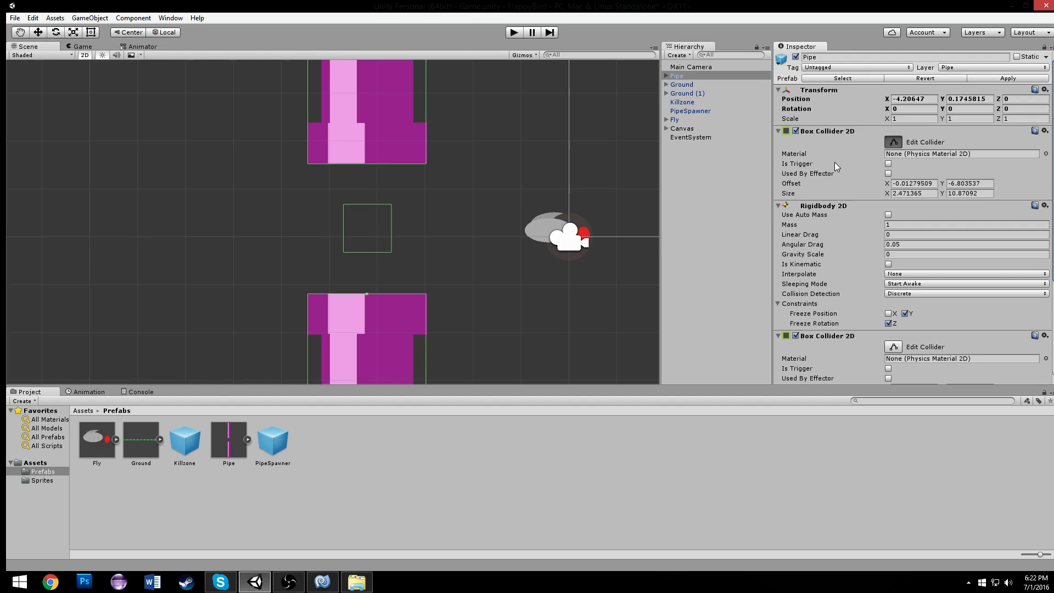
scroll(911, 284, down, 6)
click(893, 305)
click(888, 327)
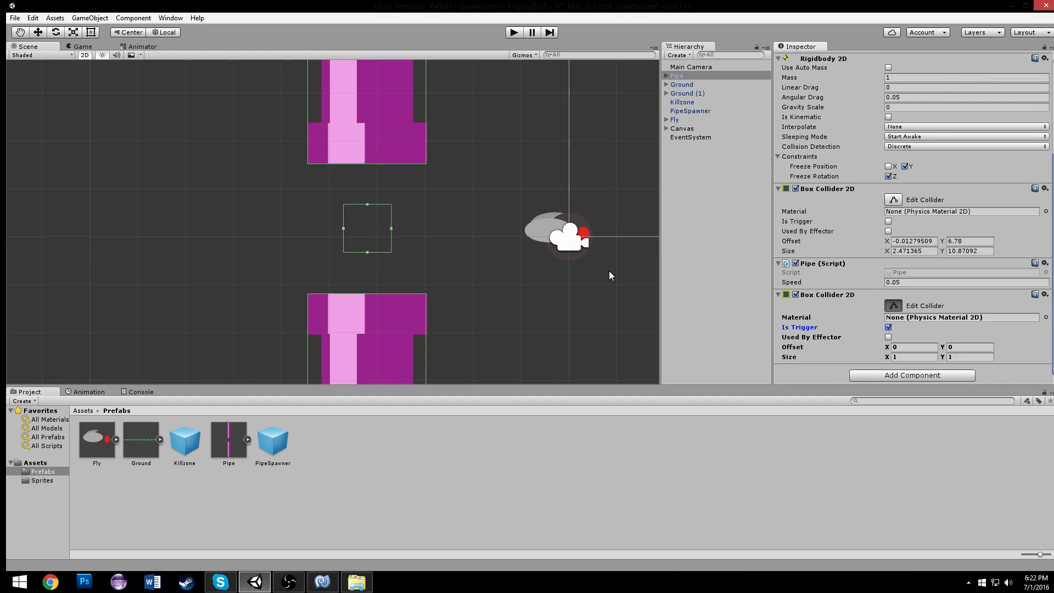
drag(368, 204, 367, 187)
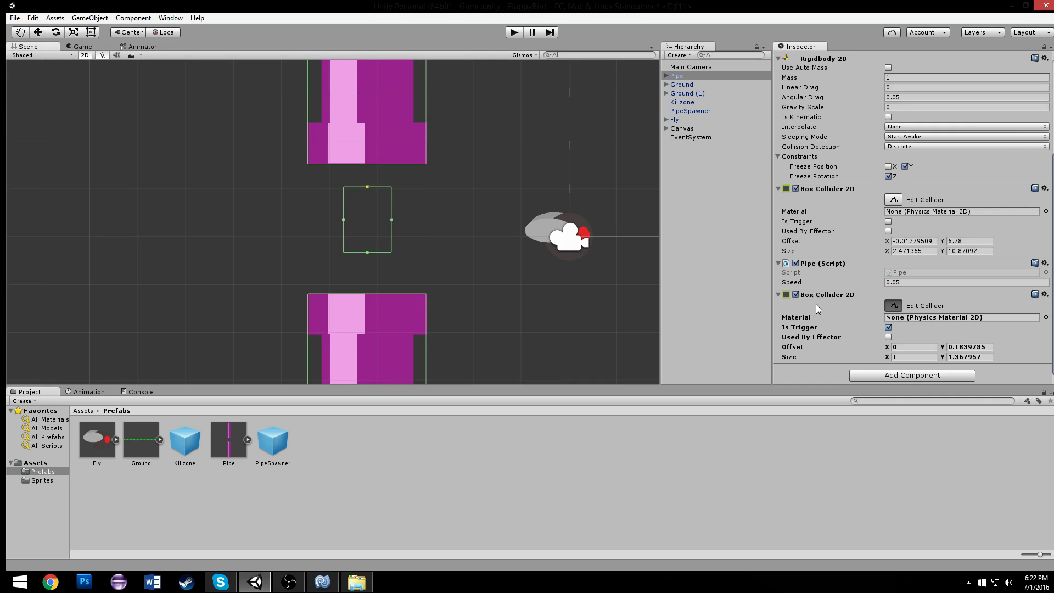
drag(368, 252, 368, 278)
click(340, 235)
- Reselect the Pipe and enlarge its trigger collider on all four sides to about 2.23 units high, nearly filling the gap
click(675, 120)
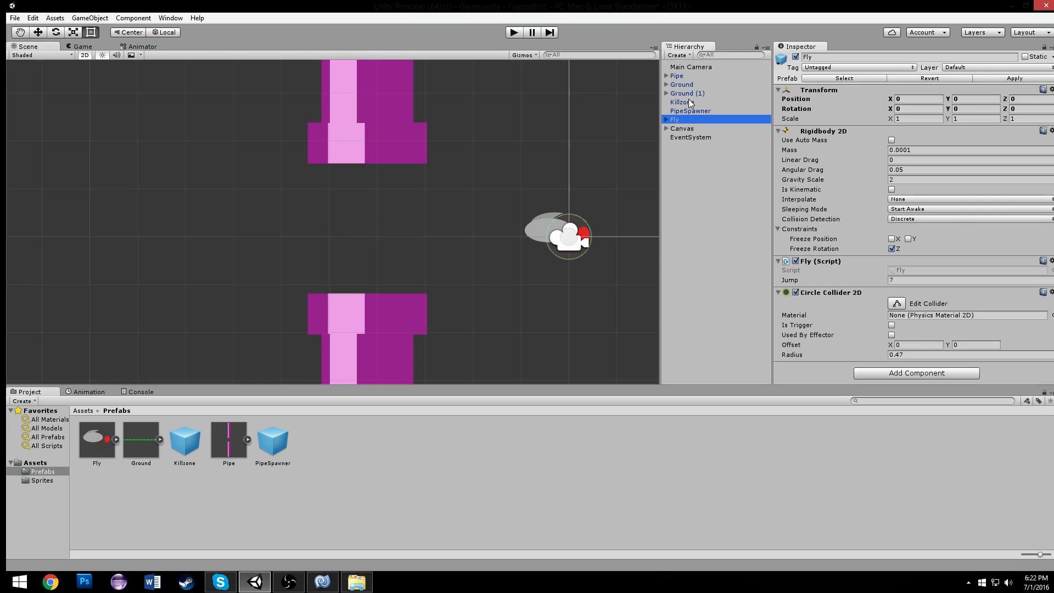
click(688, 94)
click(681, 75)
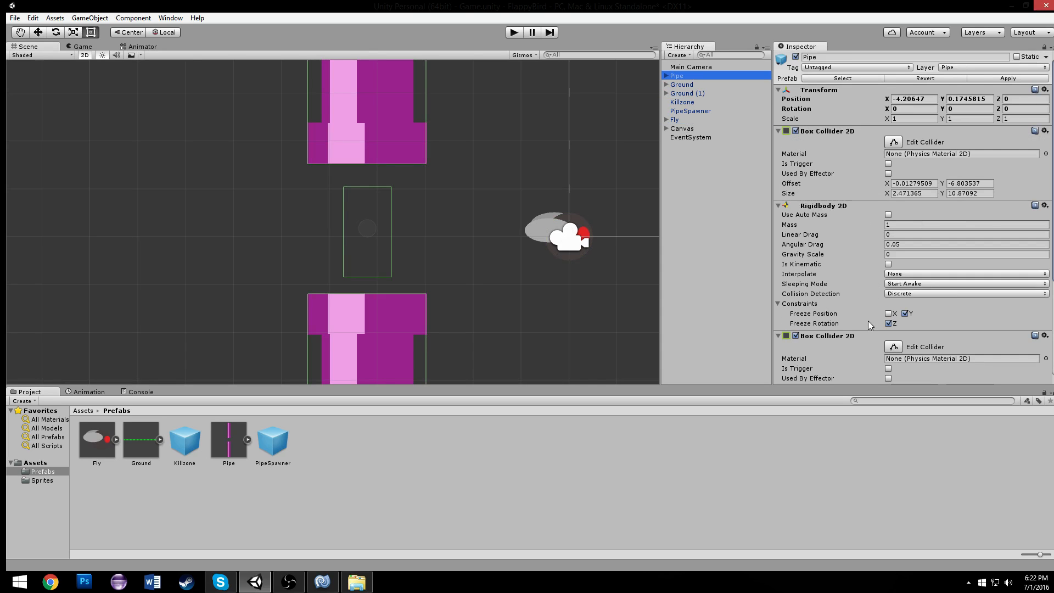
scroll(868, 325, down, 5)
click(893, 304)
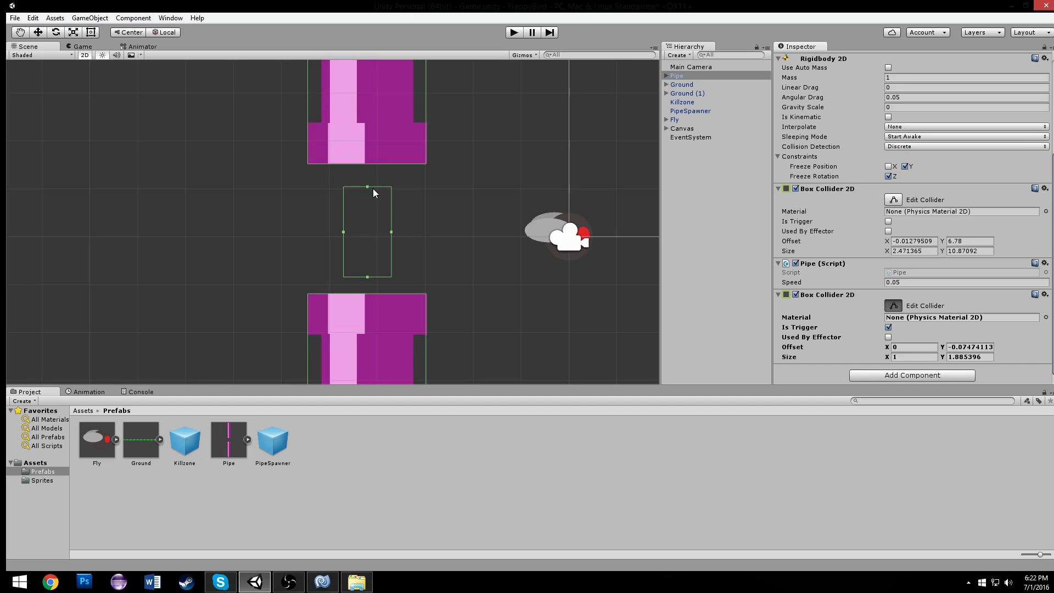
drag(370, 186, 371, 175)
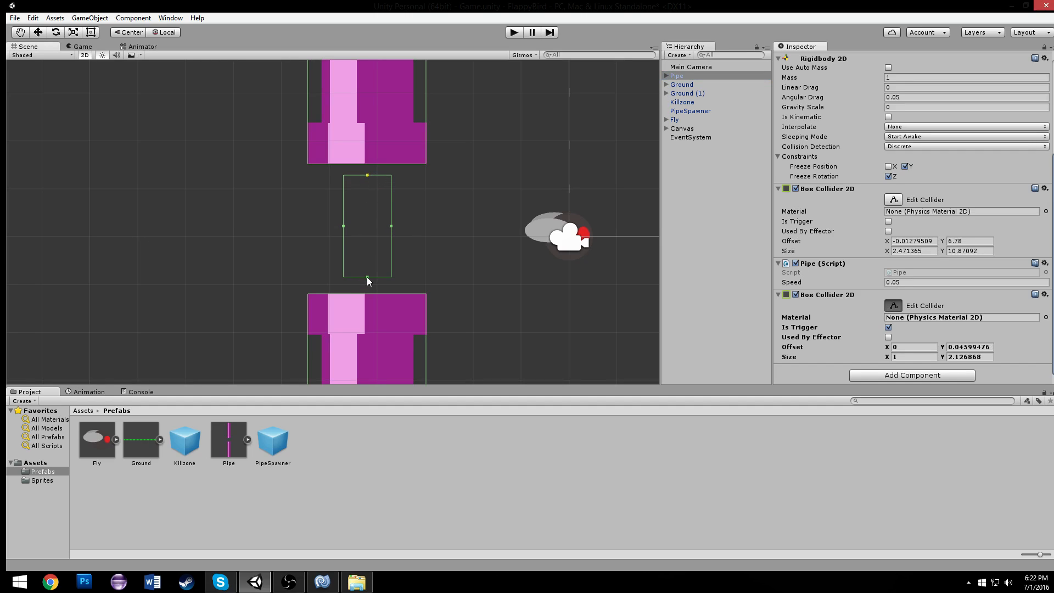
drag(367, 276, 367, 282)
drag(343, 228, 317, 228)
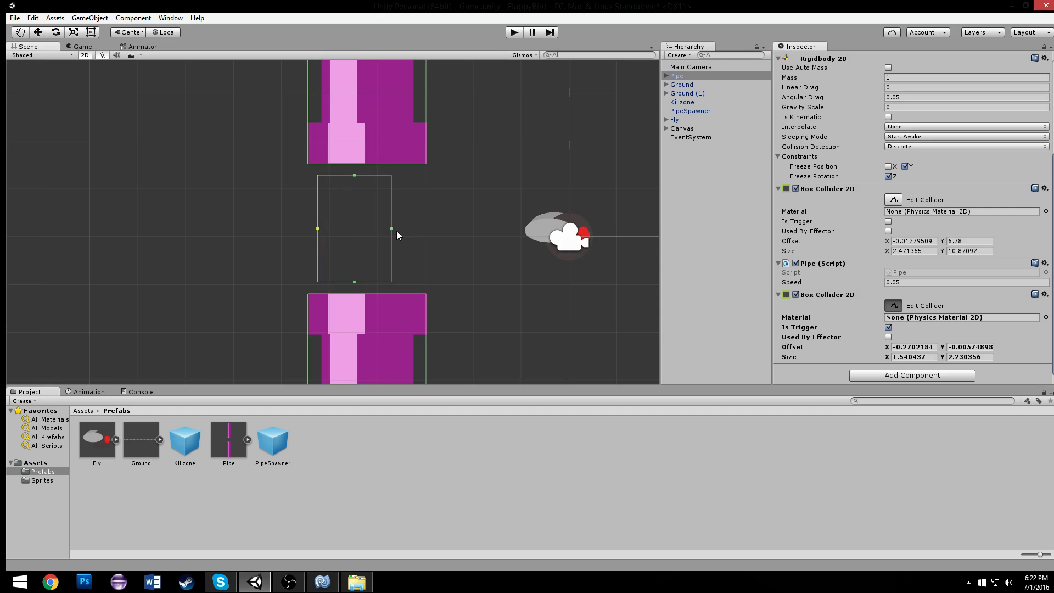
drag(390, 228, 416, 226)
- Move the Pipe's trigger Box Collider 2D up above the Pipe script, accepting that the prefab instance breaks
click(835, 294)
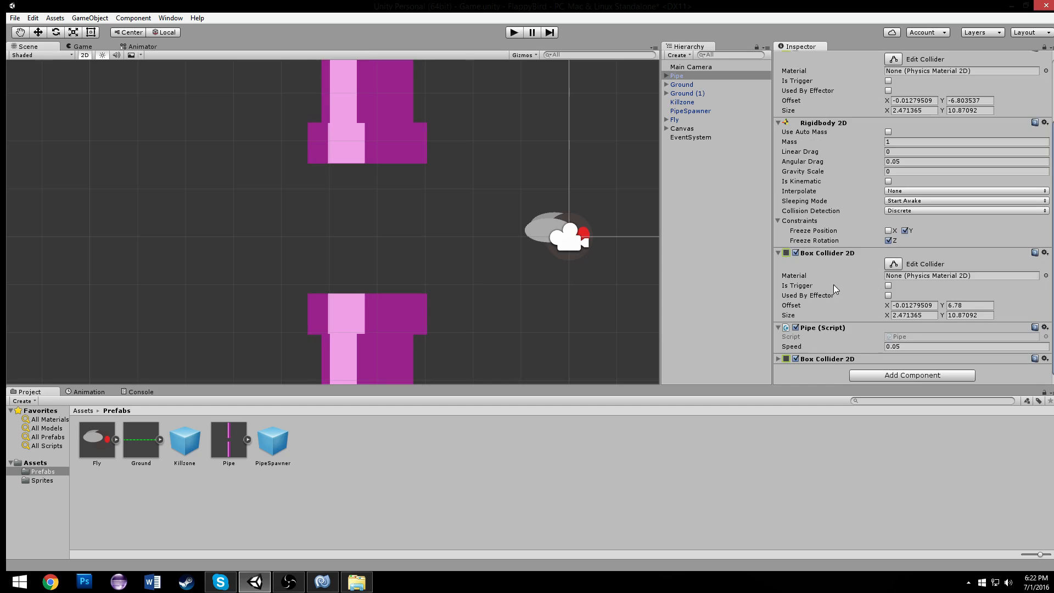
right_click(826, 359)
click(884, 384)
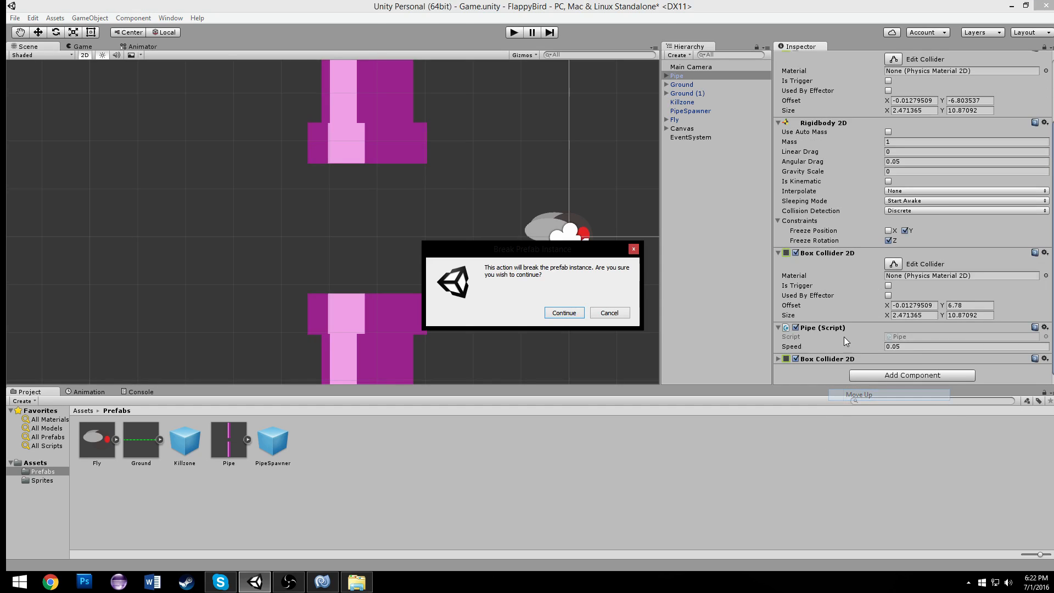
click(562, 312)
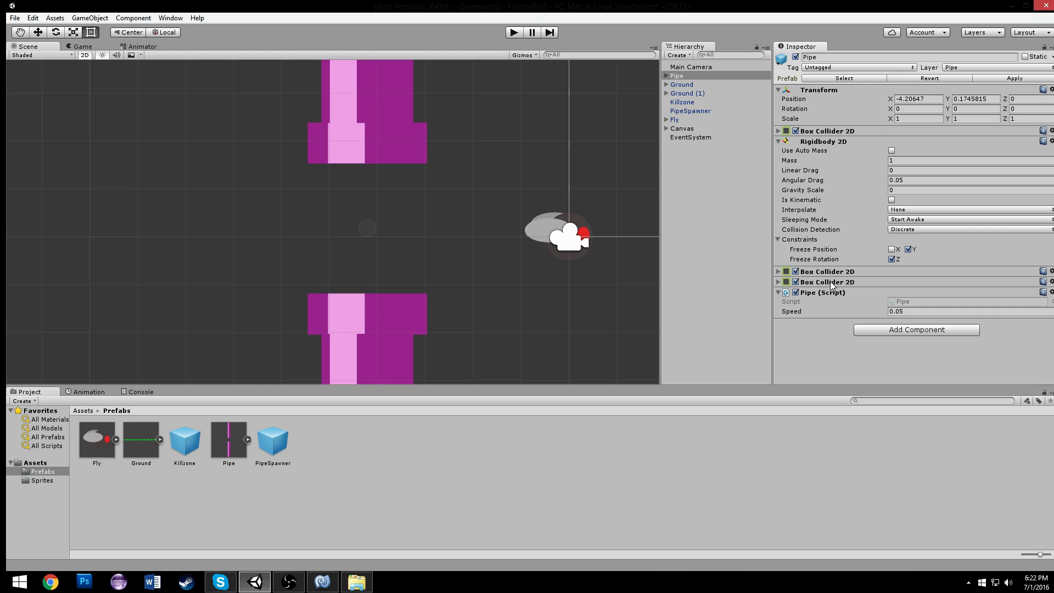
- Delete the broken Pipe from the scene and place a fresh Pipe prefab instance to the left of the fly
click(690, 77)
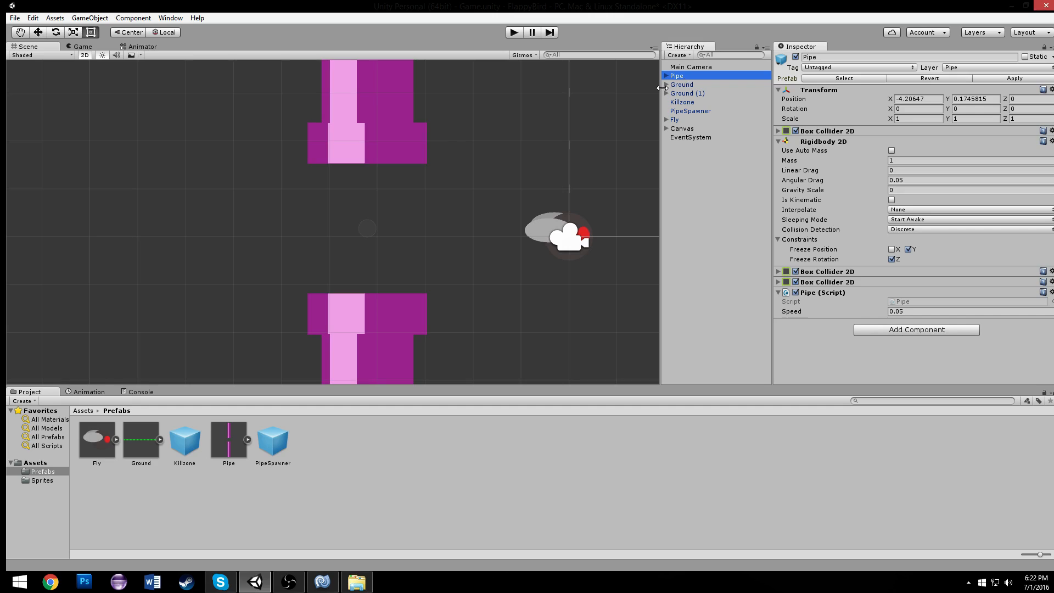
key(Delete)
drag(222, 439, 355, 172)
middle_drag(409, 169, 389, 245)
- Add a Circle Collider 2D to the new Pipe, with radius 1.12 and Is Trigger enabled
click(922, 320)
click(884, 395)
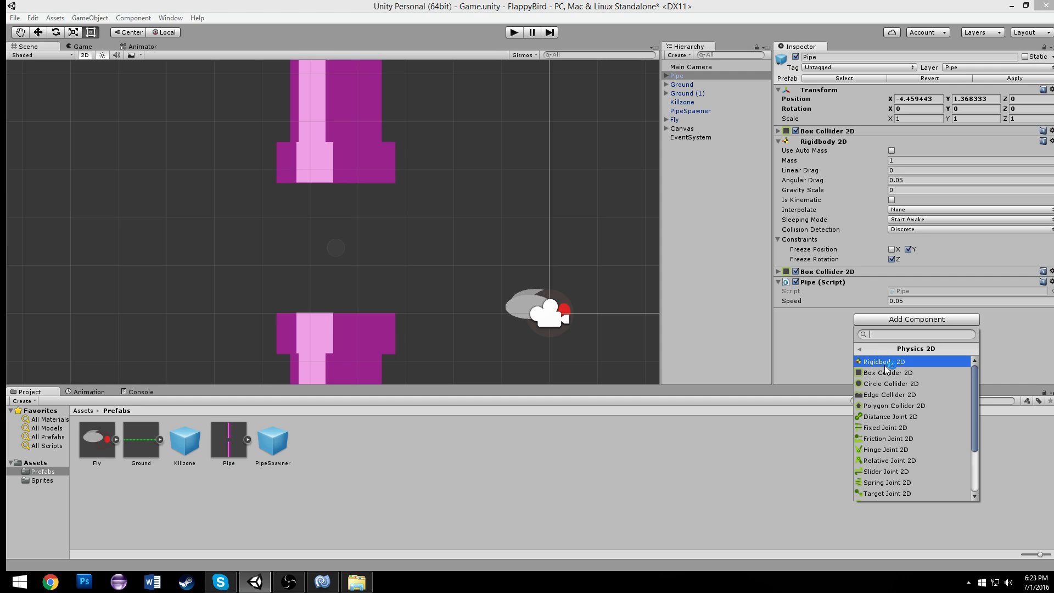
click(885, 383)
scroll(914, 336, down, 1)
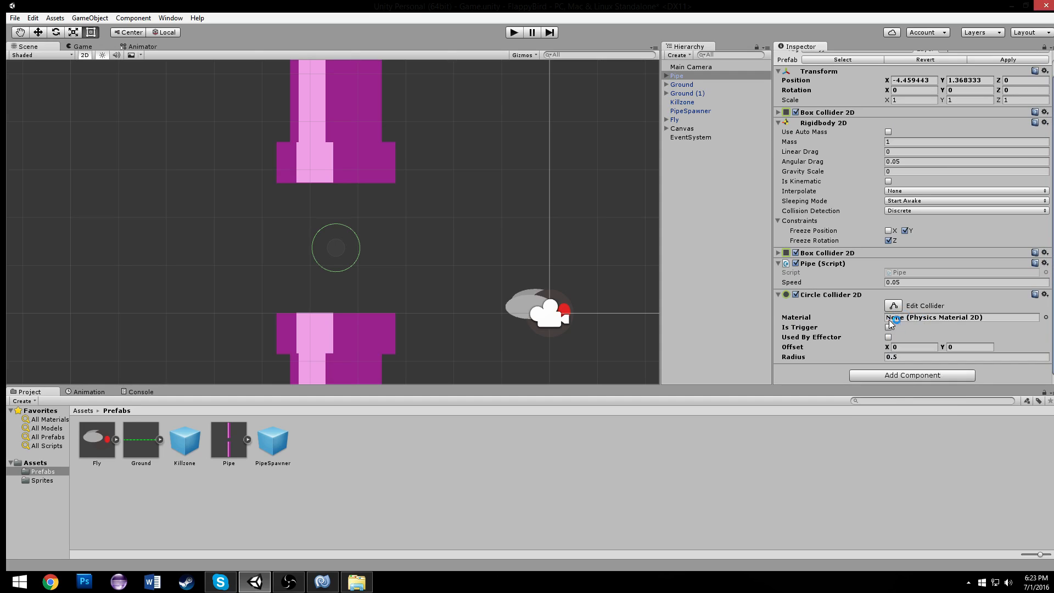
drag(855, 361, 874, 359)
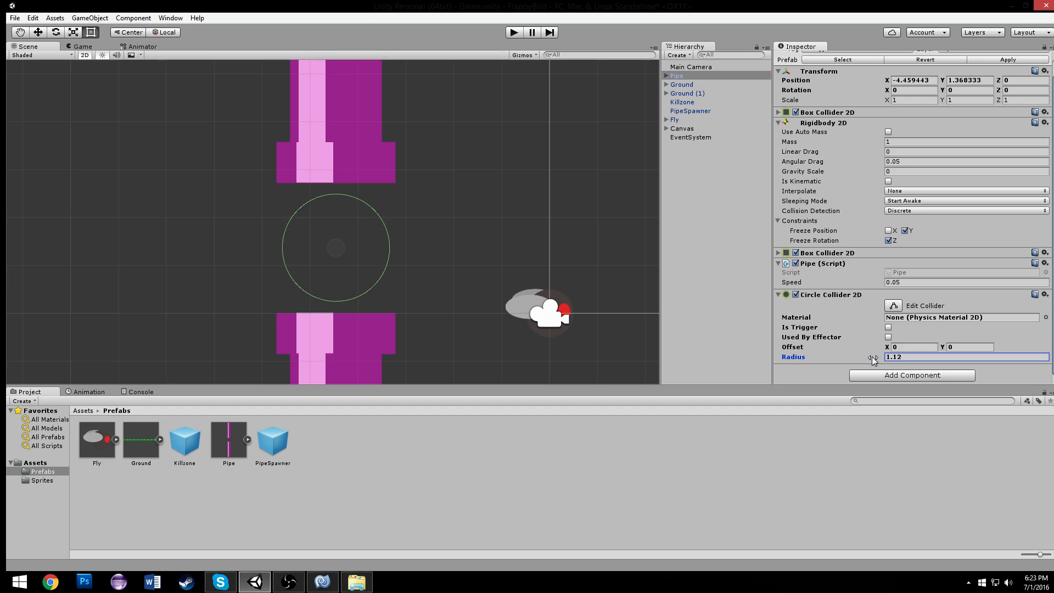
click(888, 327)
scroll(480, 228, down, 2)
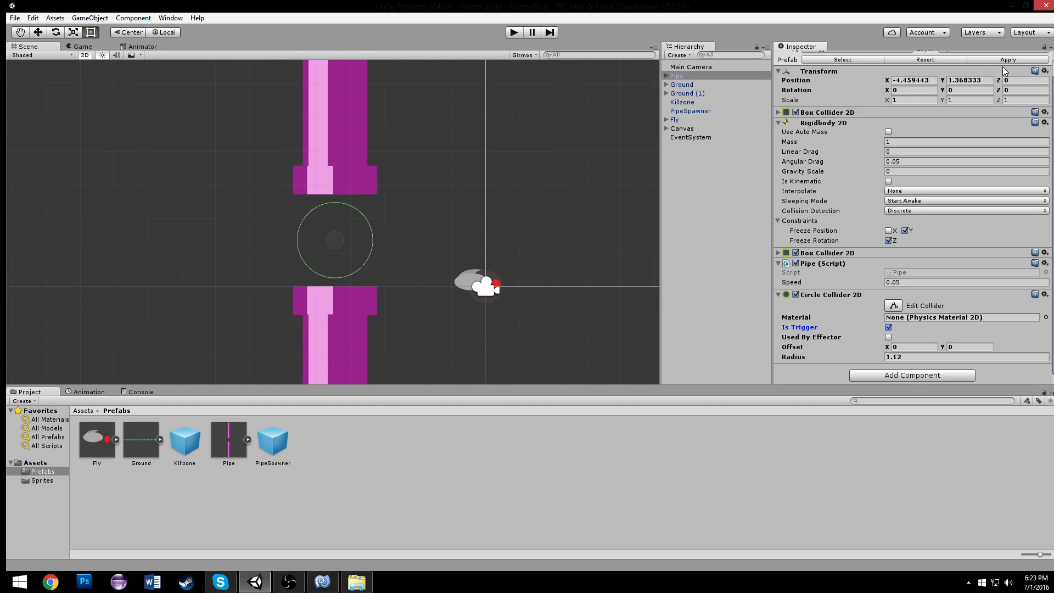
- Apply the new collider to the Pipe prefab and delete the Pipe instance from the scene
click(693, 94)
click(678, 85)
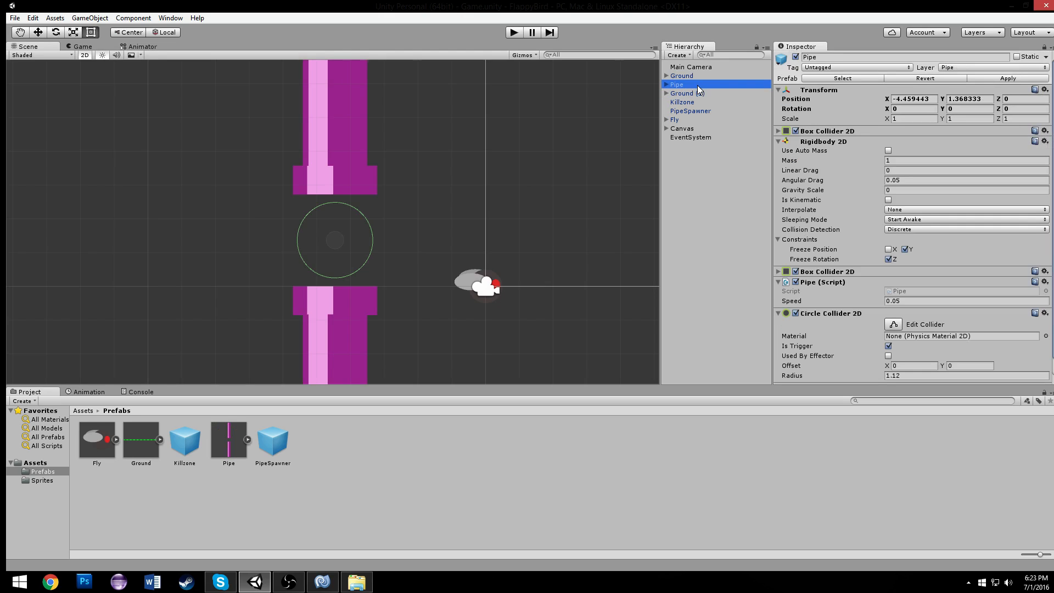
key(Delete)
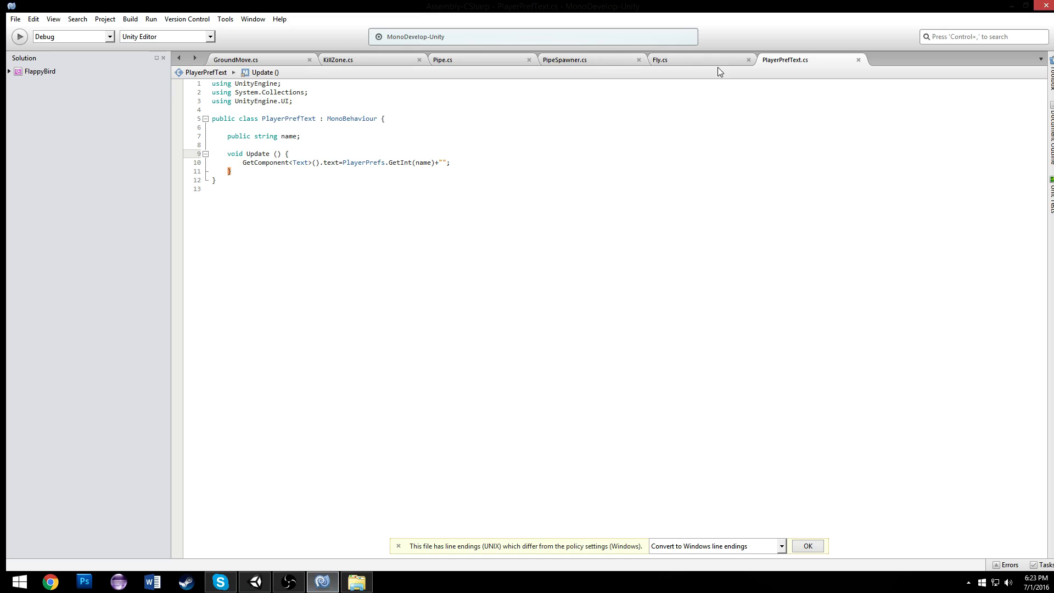
- In MonoDevelop, add an empty method void OnTriggerEnter2D(Collider2D col) below Update in Pipe.cs
click(429, 62)
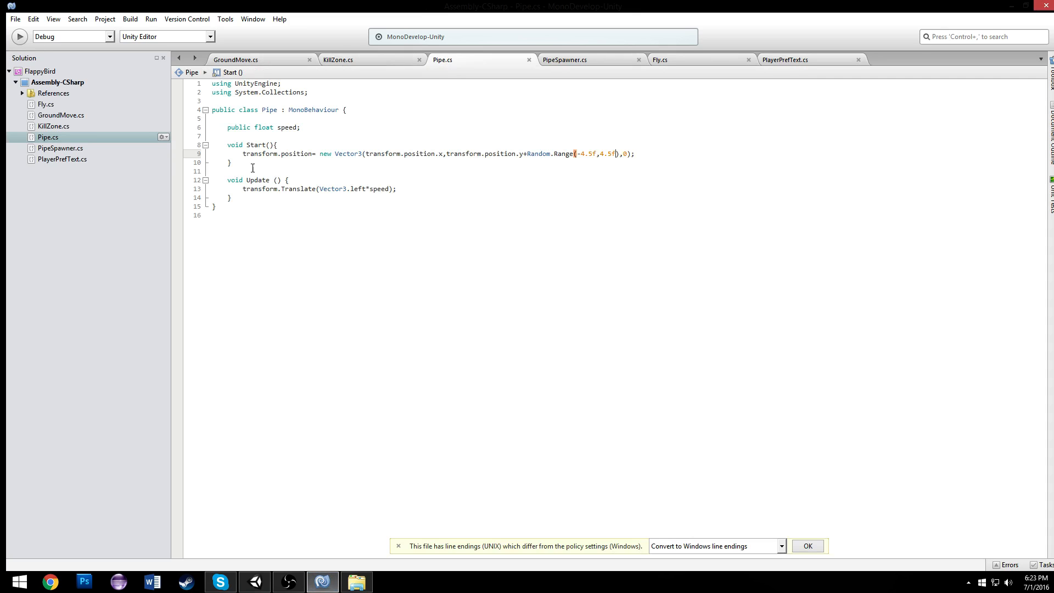
click(303, 196)
key(Return)
key(Return)
text(void OnT)
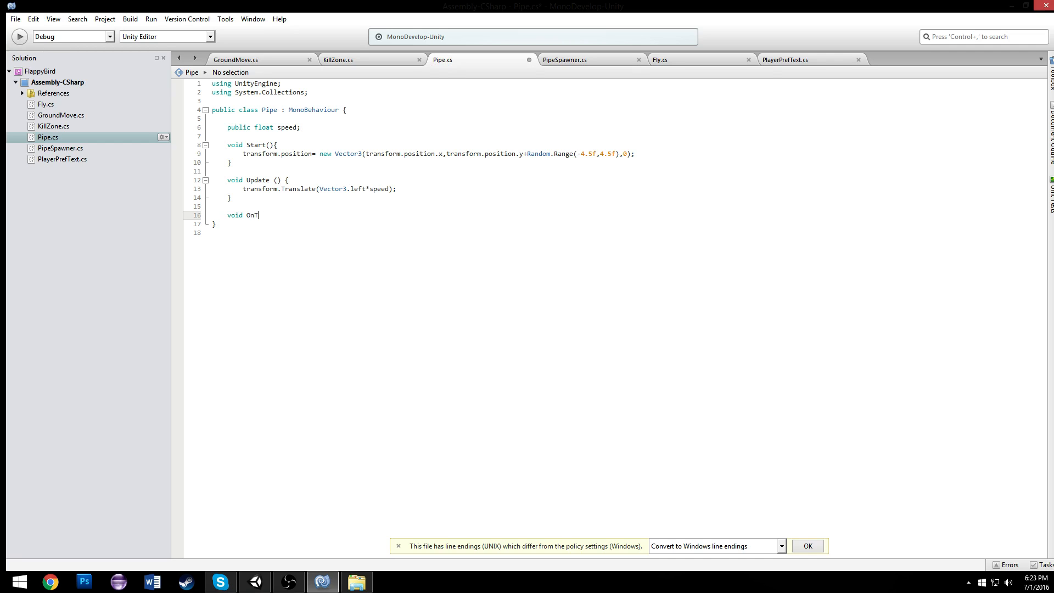
text(riggerEnter2D(collider)
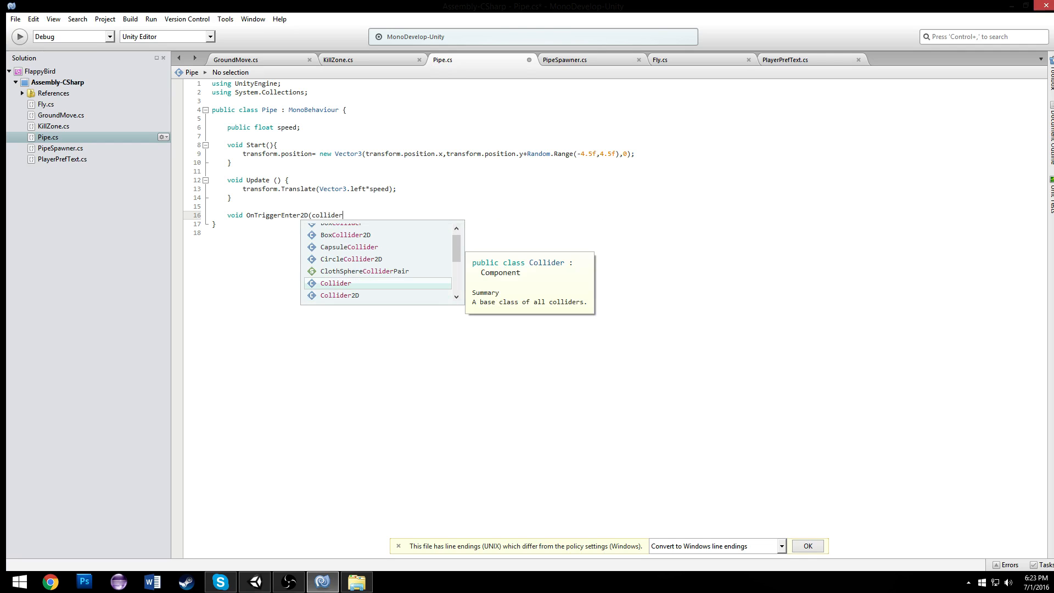
text(2D col){)
key(Return)
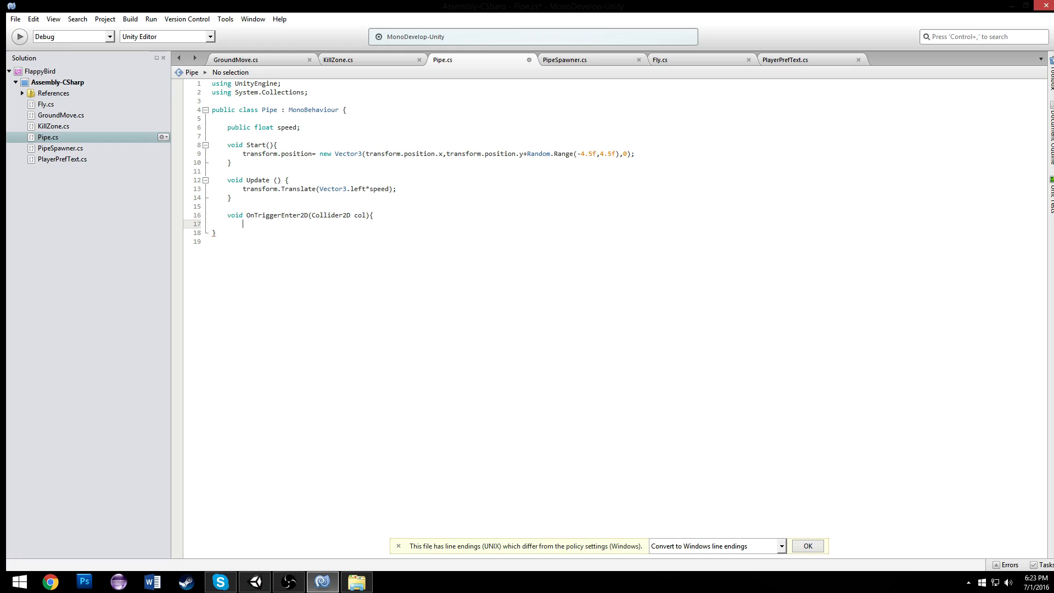
key(Return)
click(242, 224)
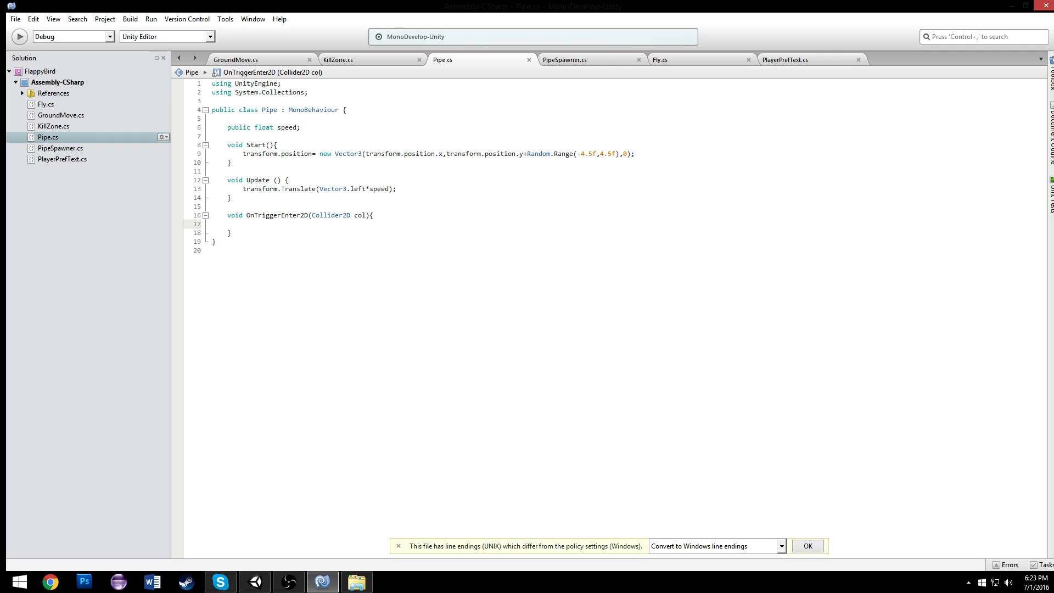
- Inside OnTriggerEnter2D, write the condition if(col.gameObject.tag=="Player")
text(co)
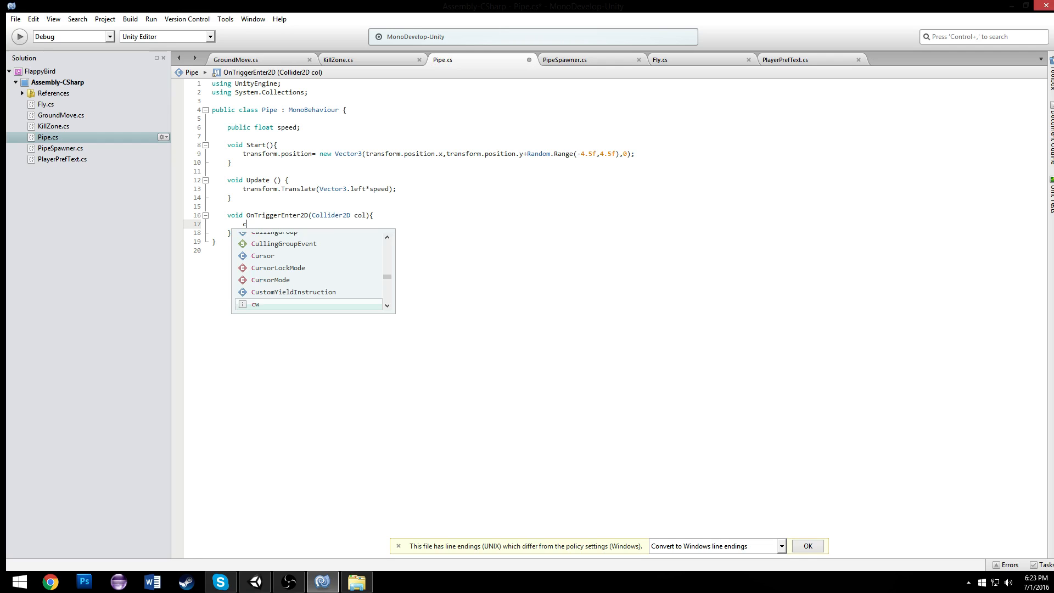
key(BackSpace)
key(BackSpace)
text(if(col)
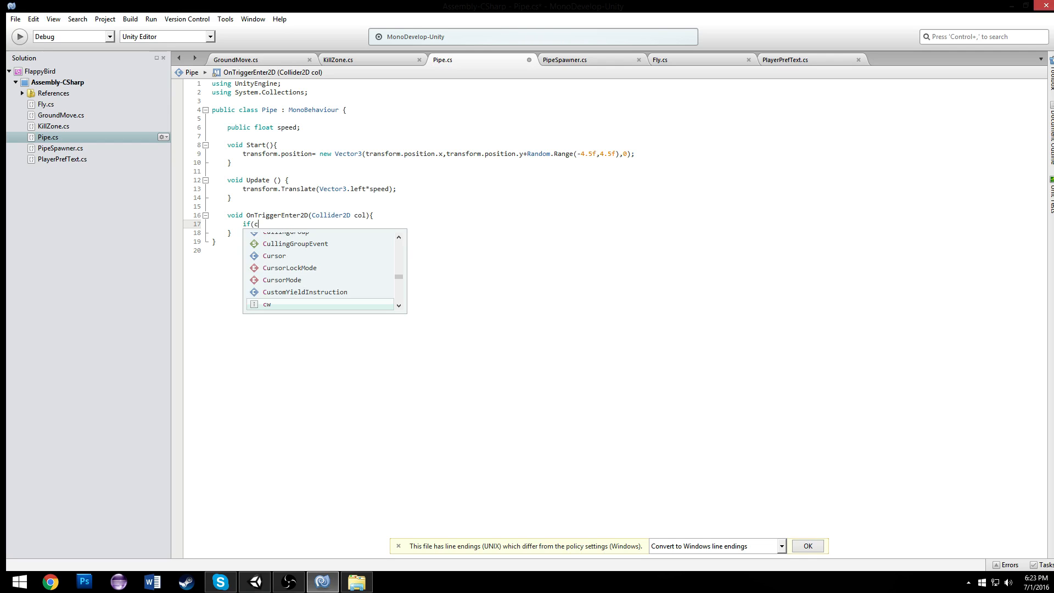
text(.)
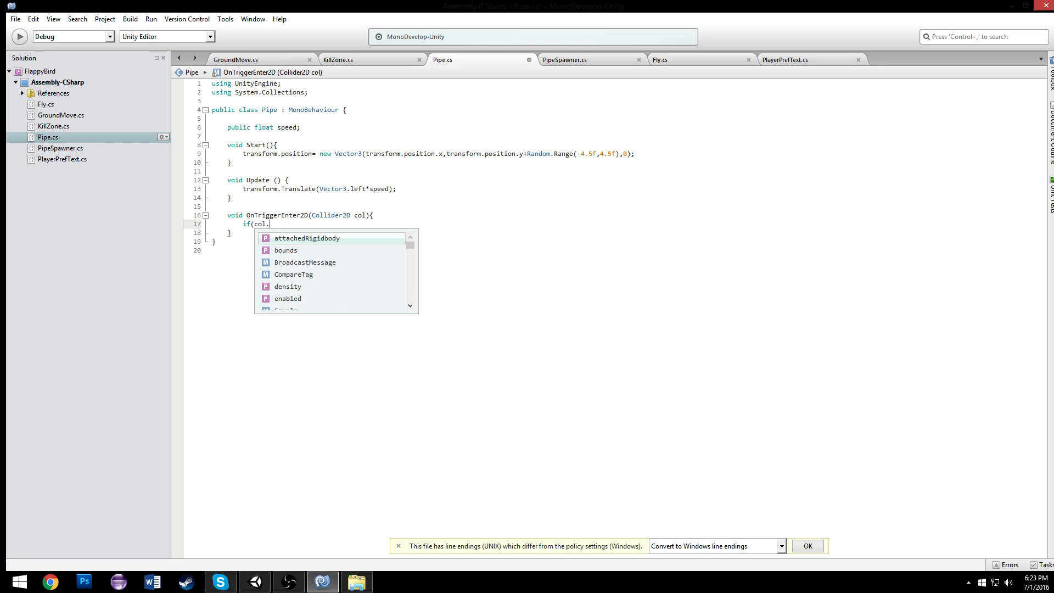
text(gameObject.)
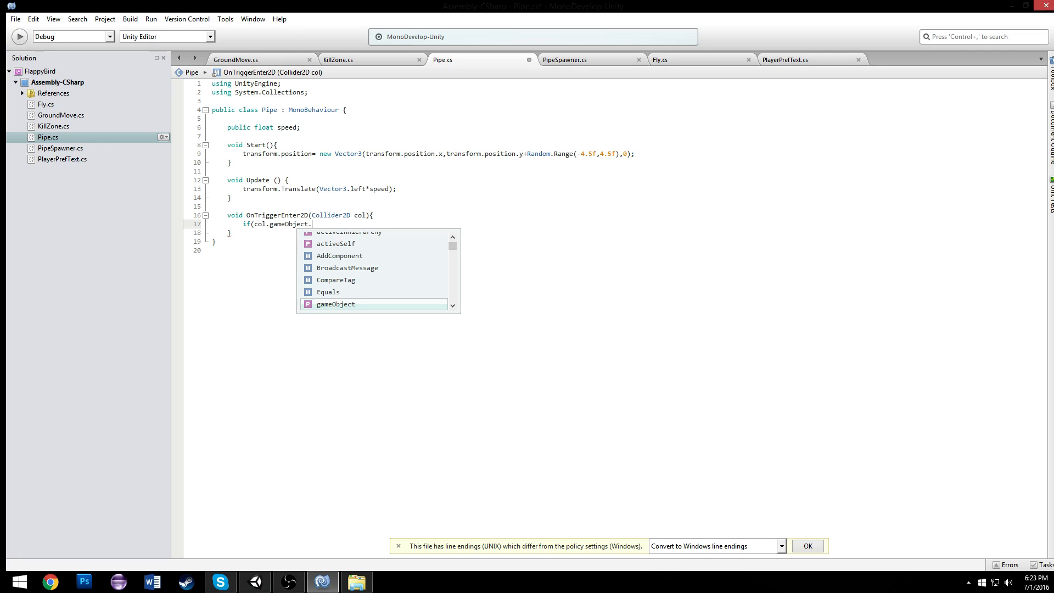
text(tag=-=)
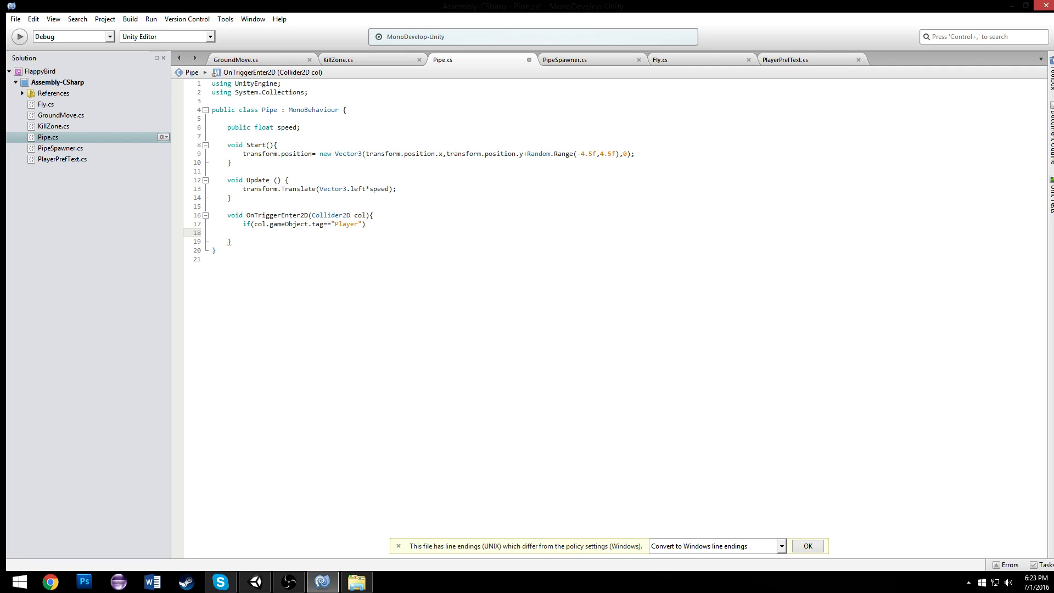
- Under the Player tag condition, add PlayerPrefs.SetInt("Score",PlayerPrefs.GetInt("Score")+1); and save Pipe.cs
text(PP)
key(Return)
text(.)
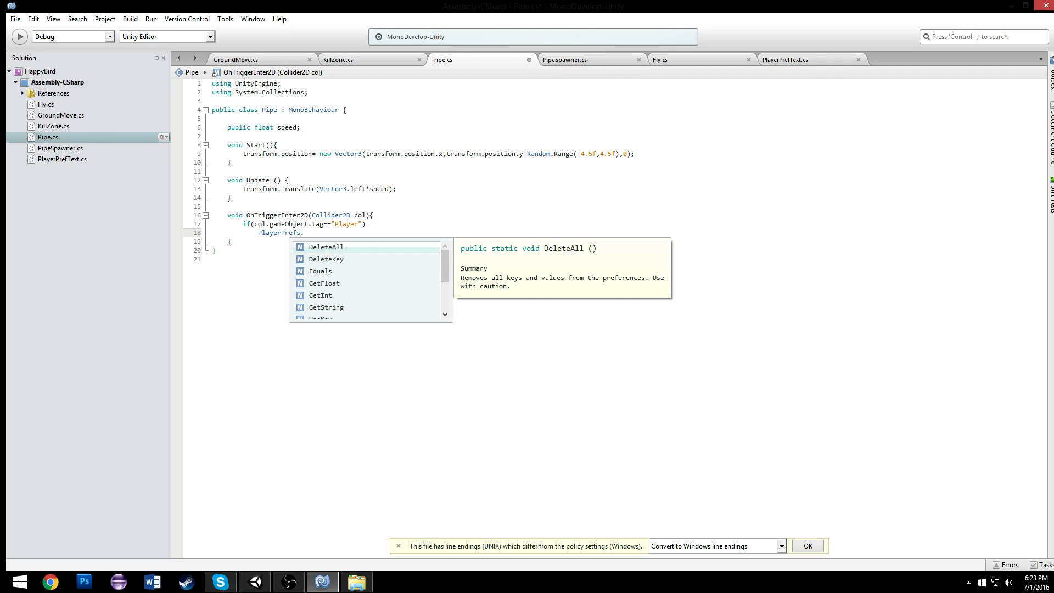
text(SetInt)
key(Return)
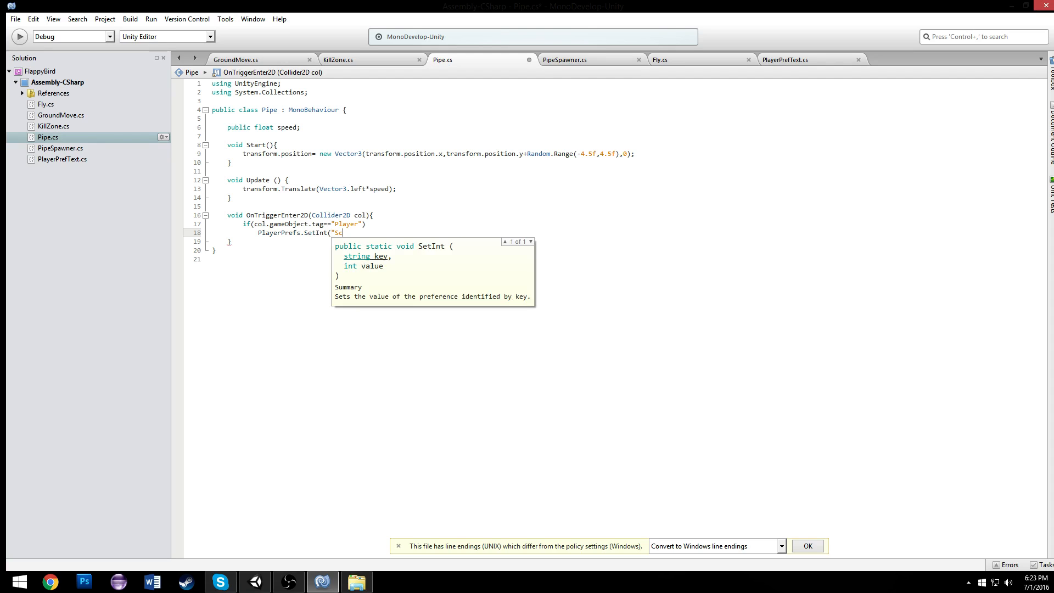
text(("Score",)
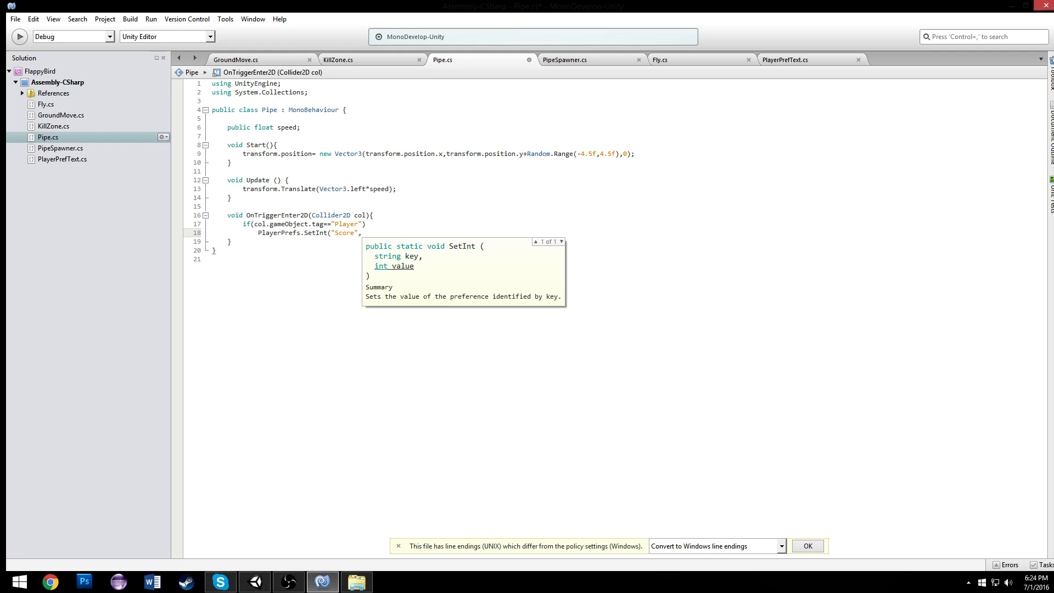
text(PlayerPrefs.GetInt("Score)
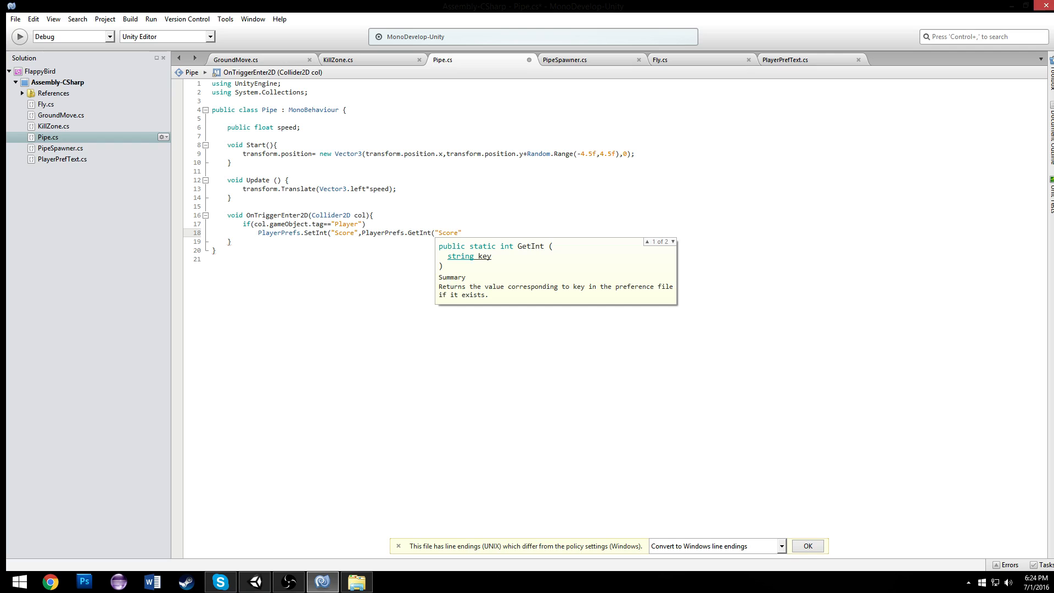
text(")+1);)
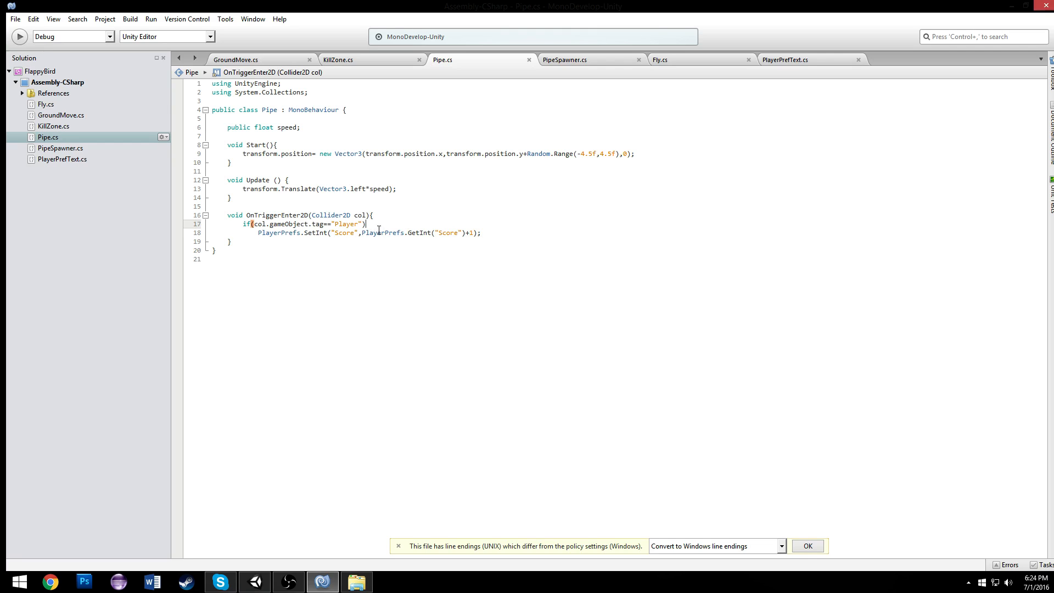
- Switch to Unity and set the Fly object's tag to Player
click(271, 585)
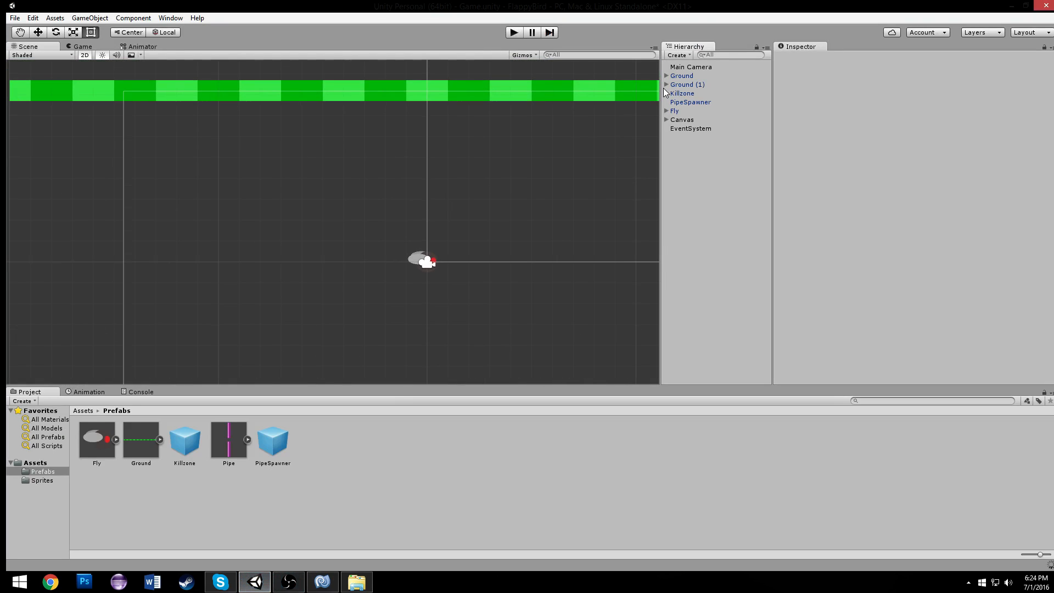
click(687, 112)
click(834, 67)
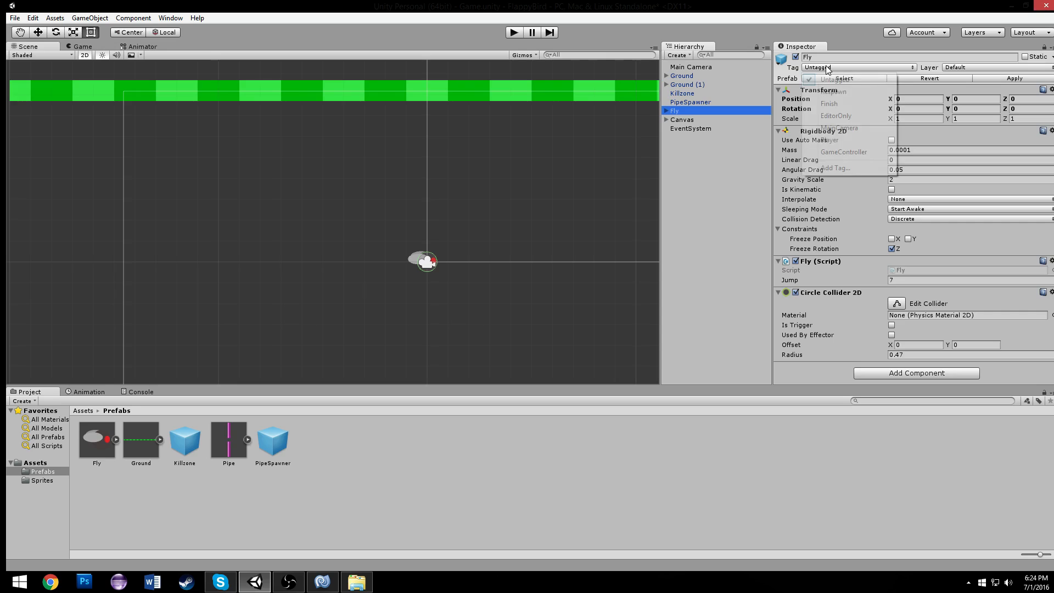
click(857, 138)
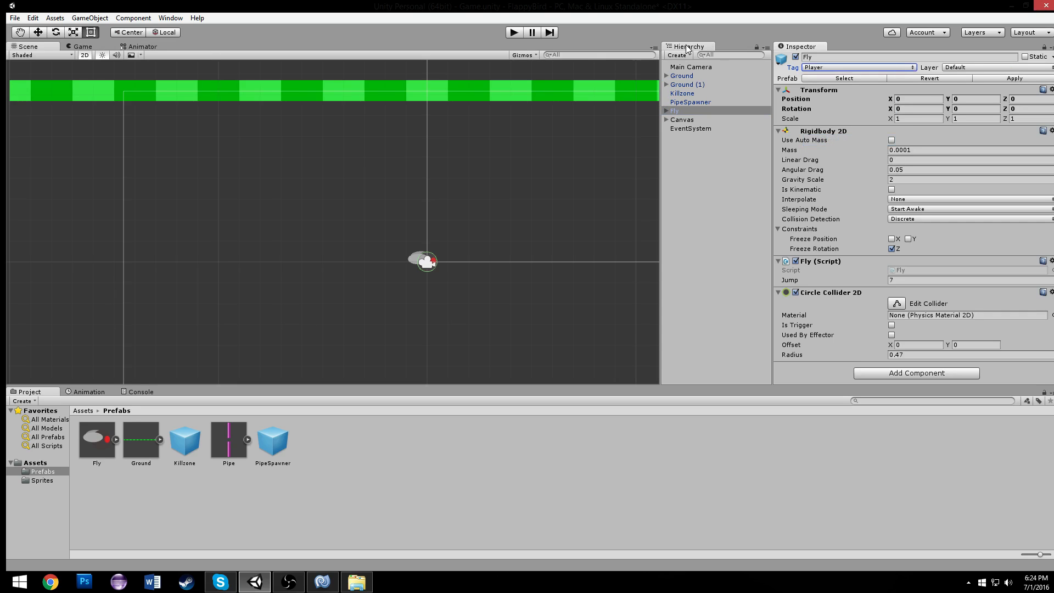
- Run the game, fly through the pipe gaps to test the scoring, and stop playing
click(515, 33)
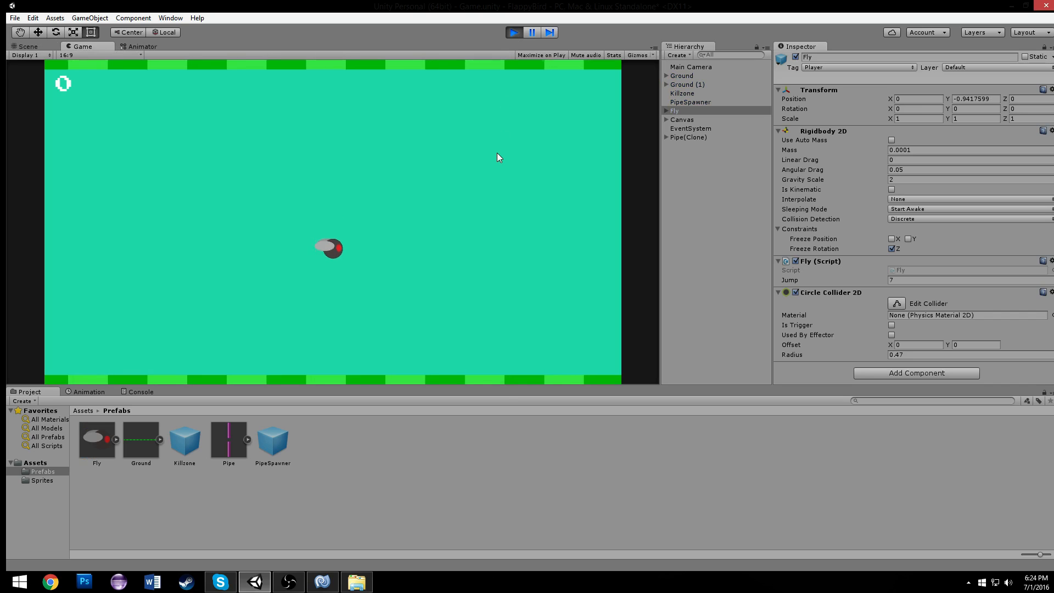
click(496, 153)
click(497, 153)
click(497, 153)
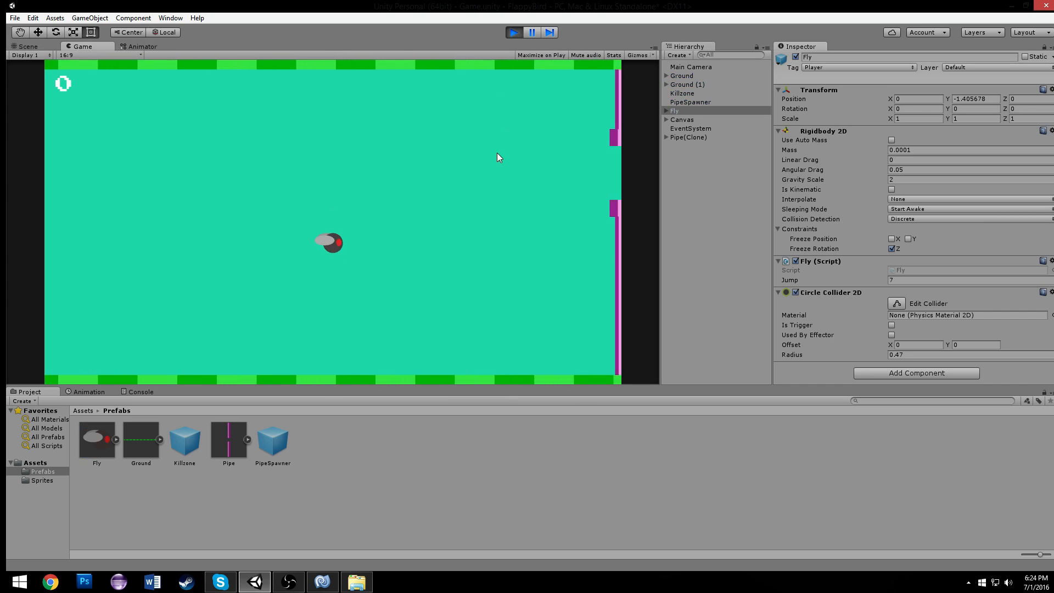
click(497, 154)
click(497, 153)
click(496, 153)
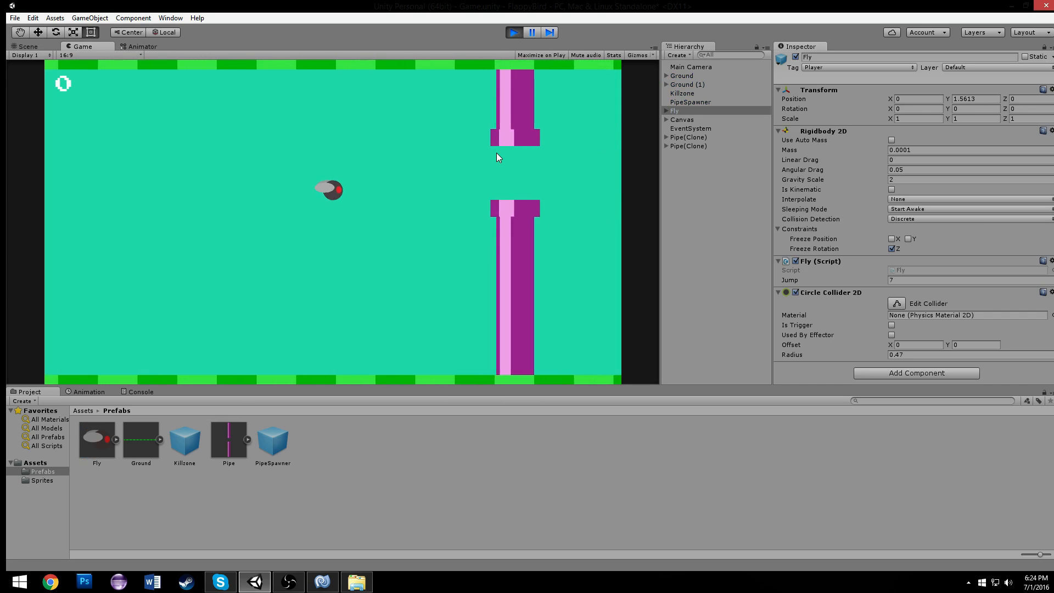
click(497, 153)
click(497, 153)
click(497, 153)
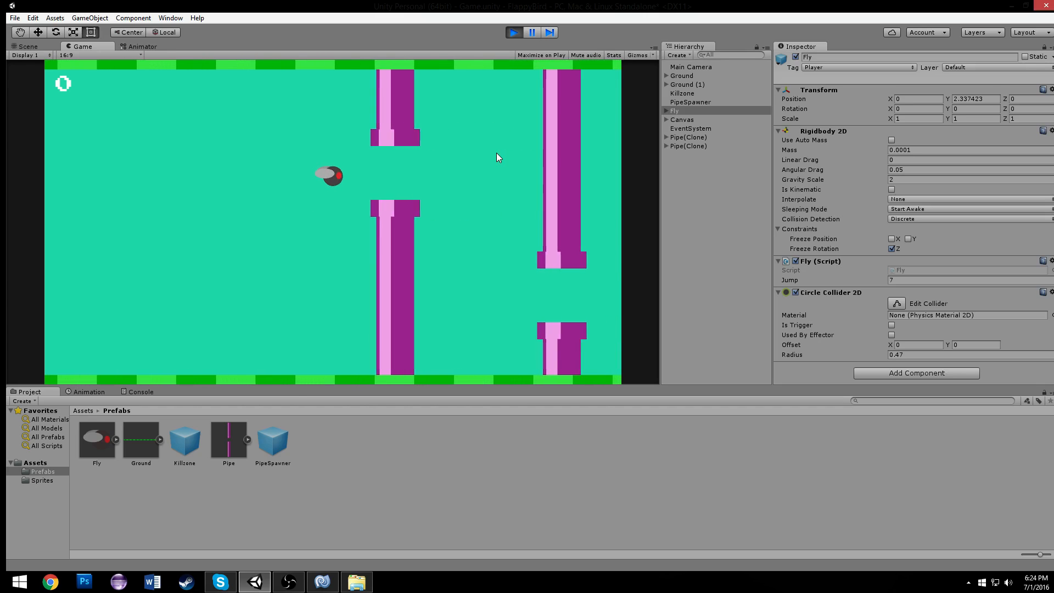
click(495, 152)
click(495, 151)
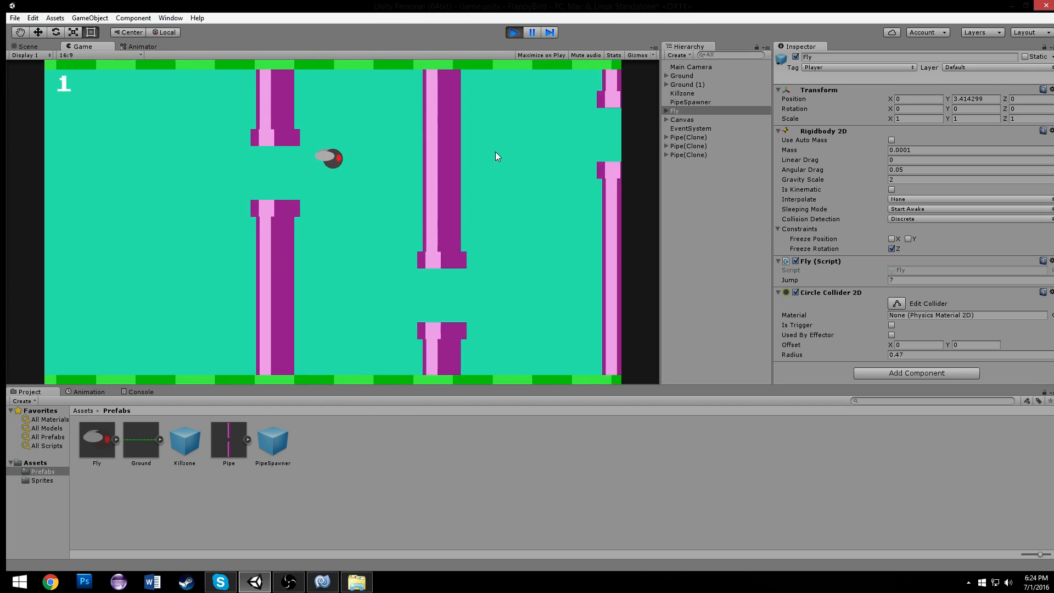
click(490, 120)
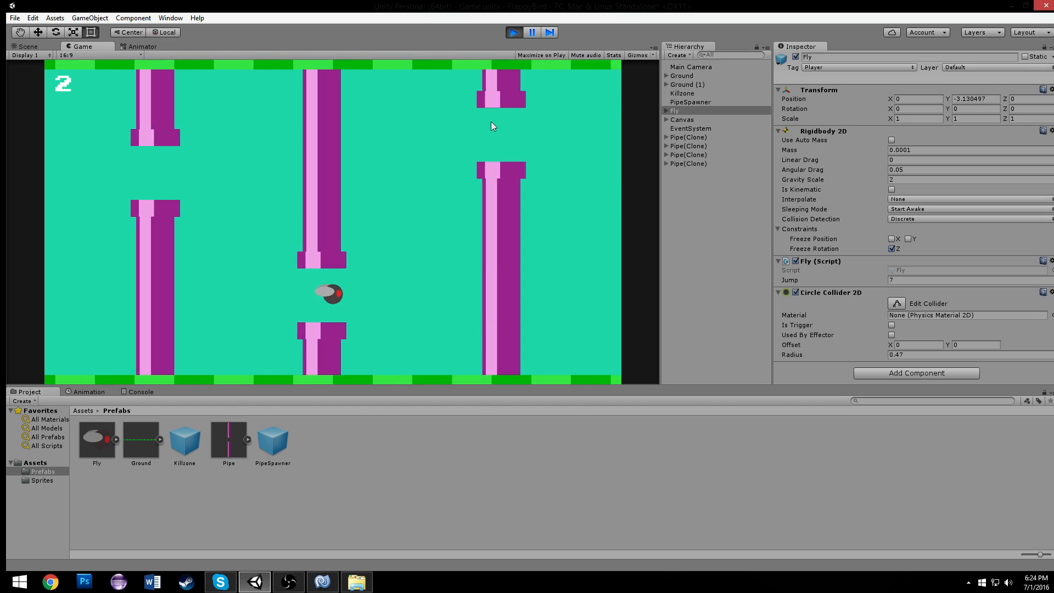
click(491, 120)
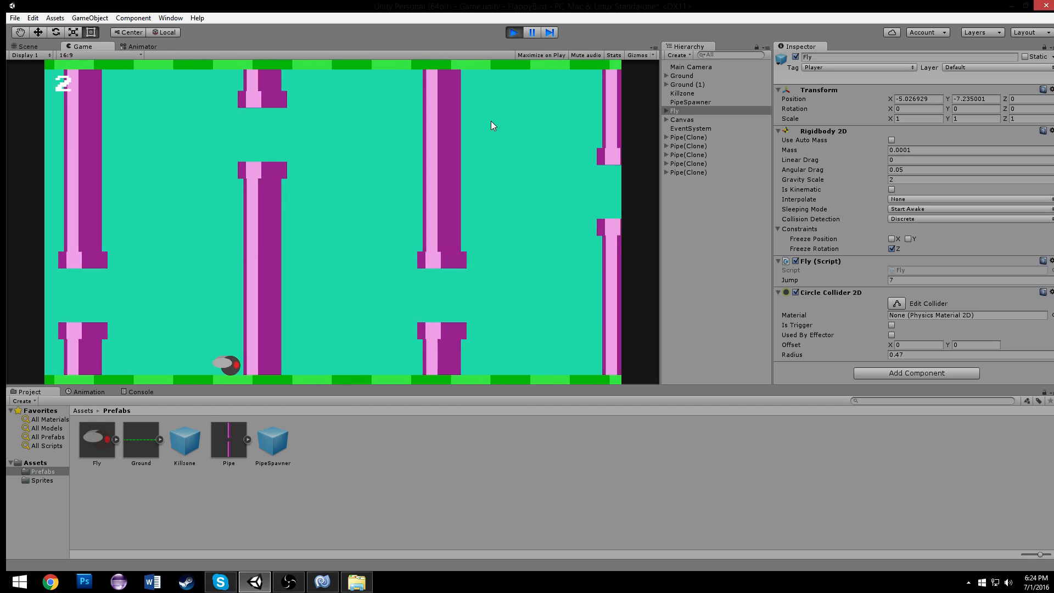
click(514, 33)
- Place an instance of the Pipe prefab in the scene and examine its circular trigger collider in the gap
scroll(403, 141, down, 12)
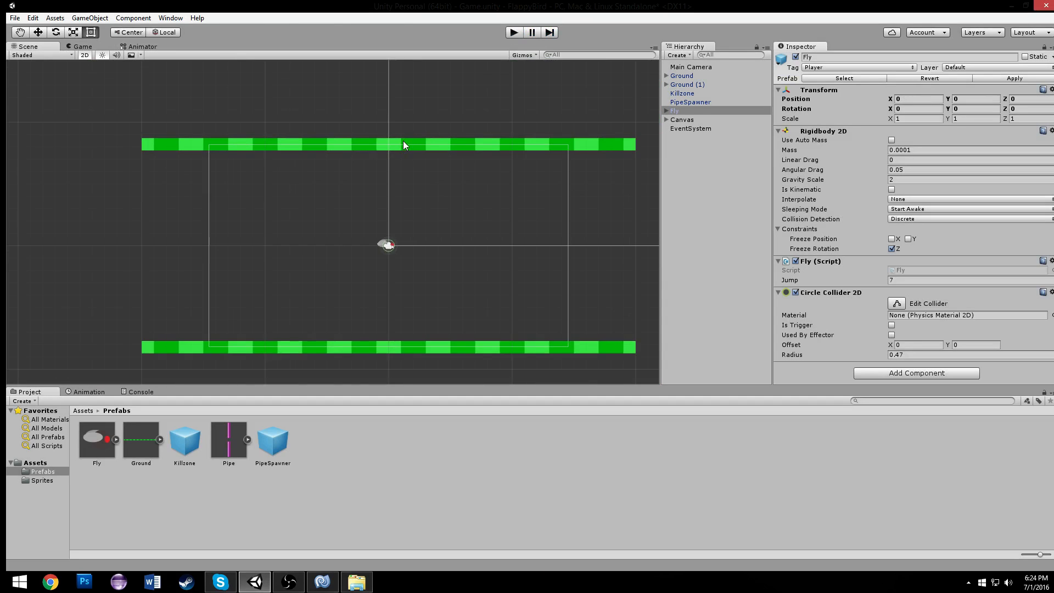
middle_drag(421, 181, 331, 139)
scroll(314, 154, up, 12)
middle_drag(226, 161, 330, 168)
scroll(330, 168, up, 12)
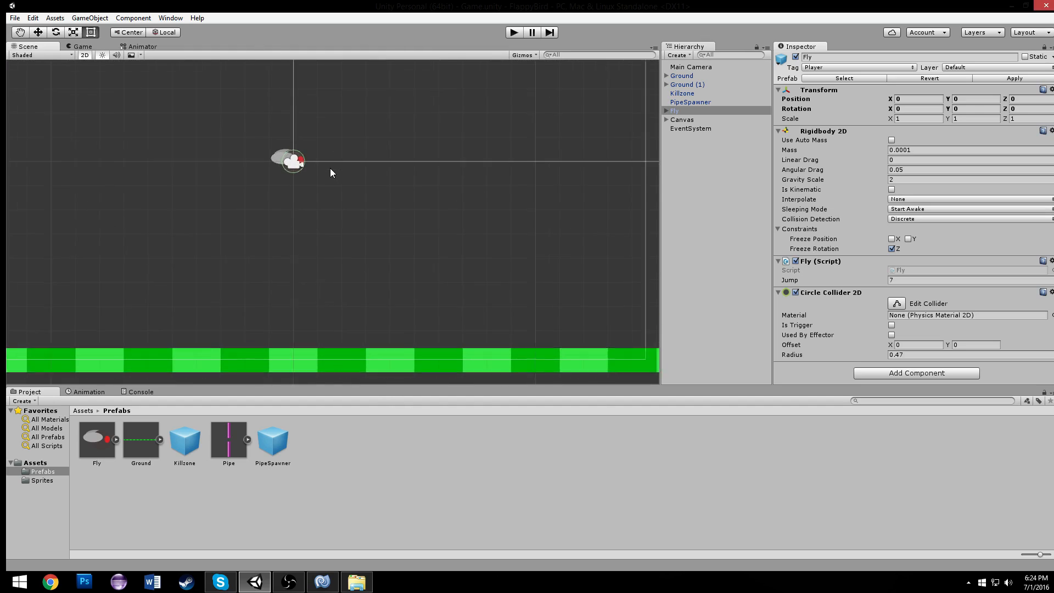
scroll(328, 220, down, 8)
click(226, 440)
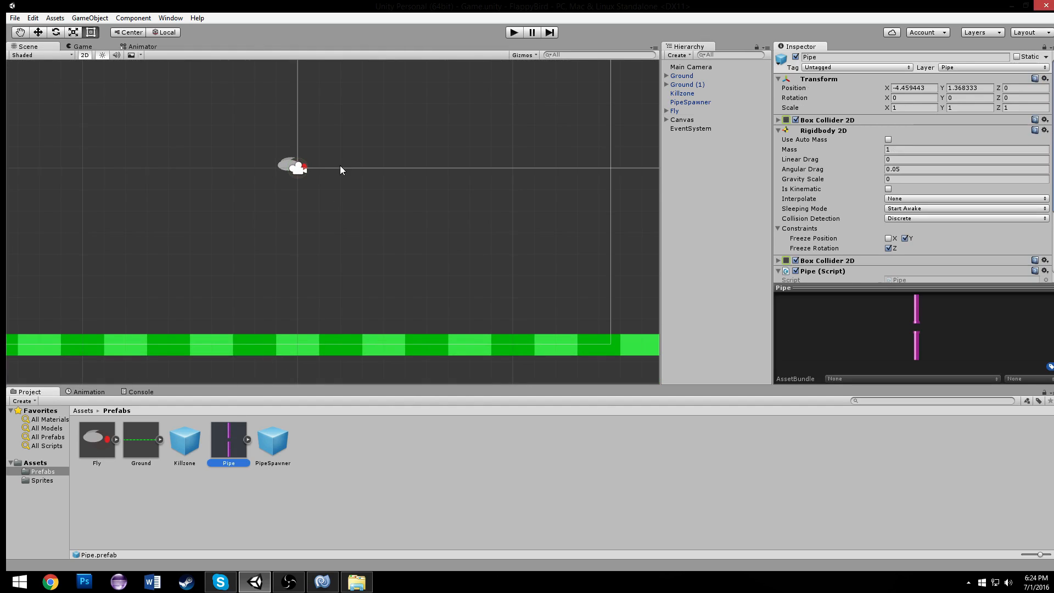
scroll(357, 160, down, 5)
middle_drag(377, 147, 380, 154)
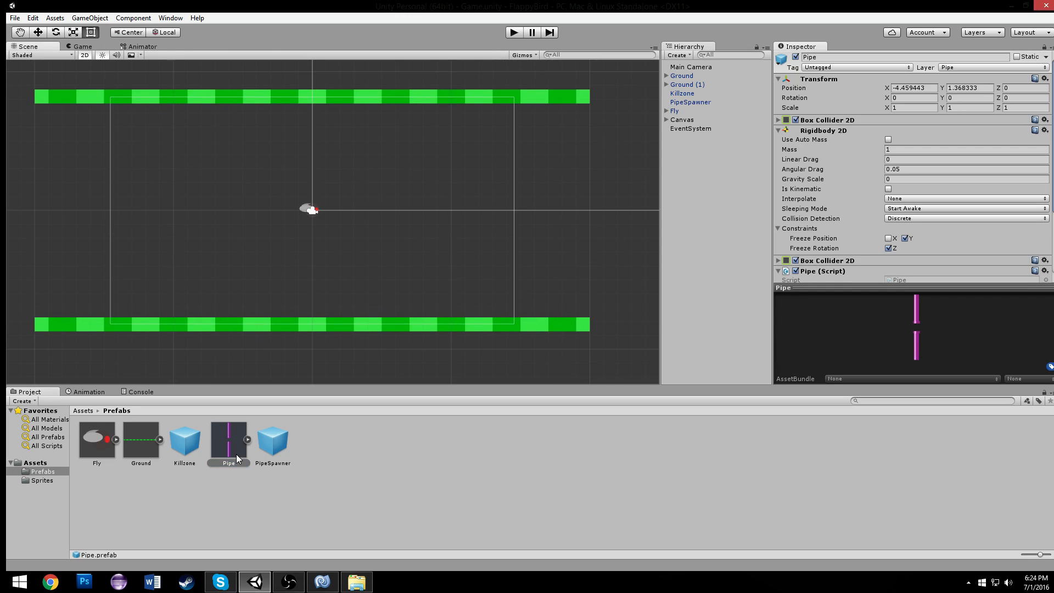
drag(236, 453, 400, 217)
scroll(403, 289, up, 3)
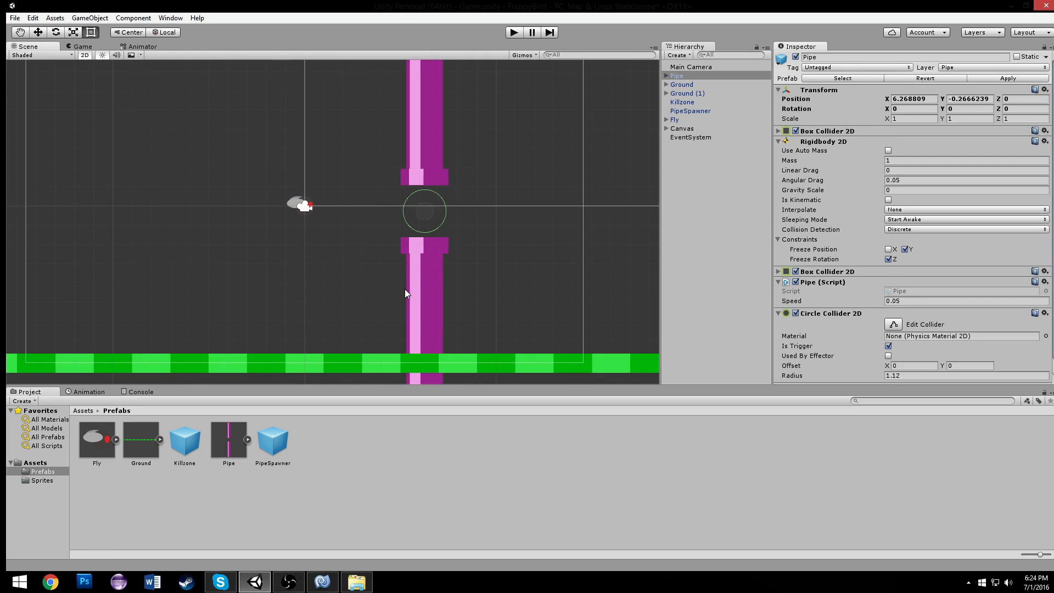
click(678, 85)
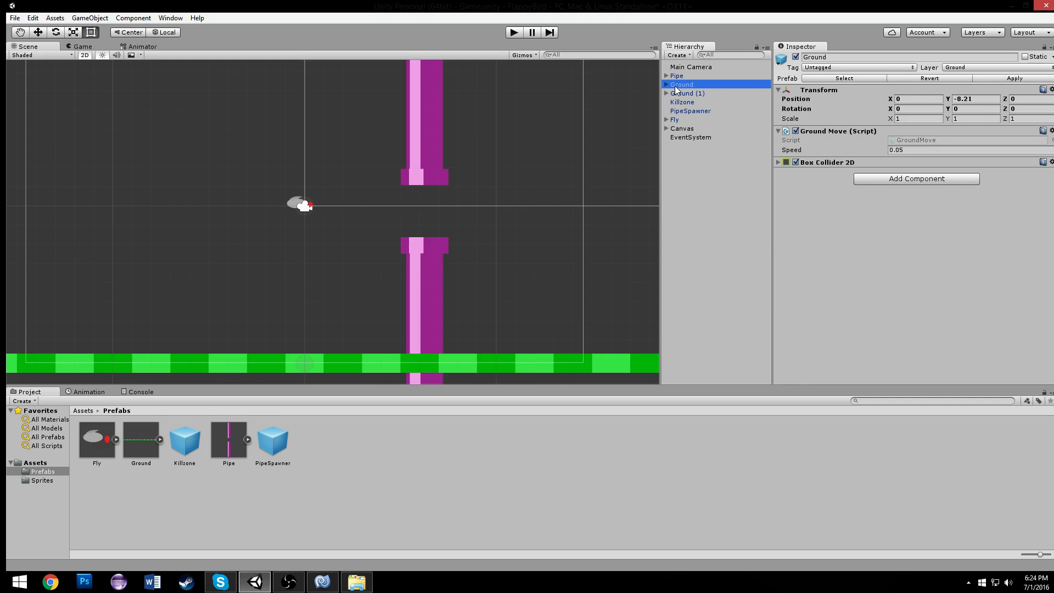
click(675, 76)
scroll(439, 132, down, 5)
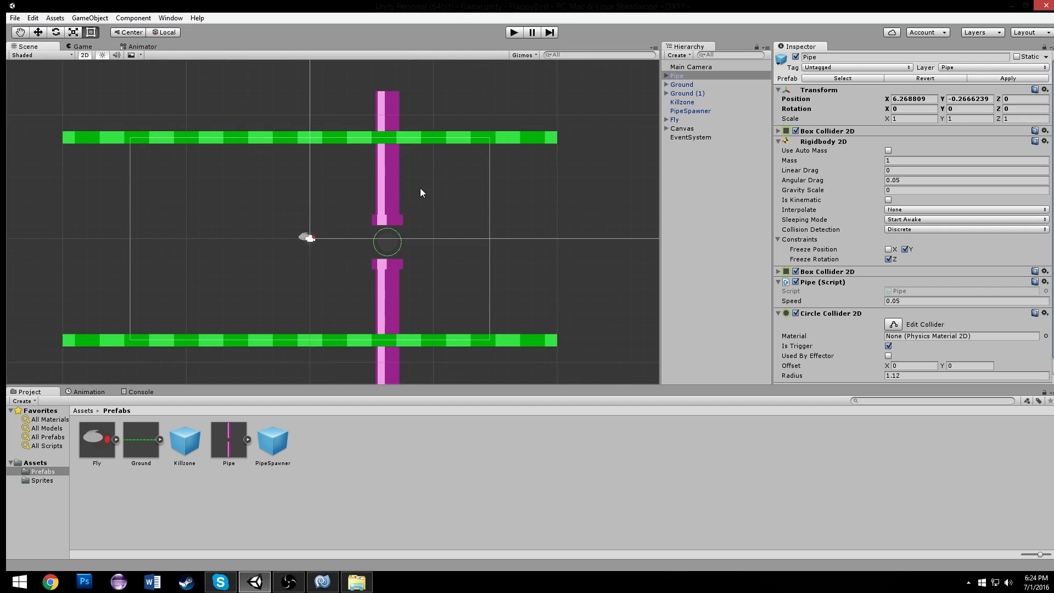
scroll(420, 190, up, 3)
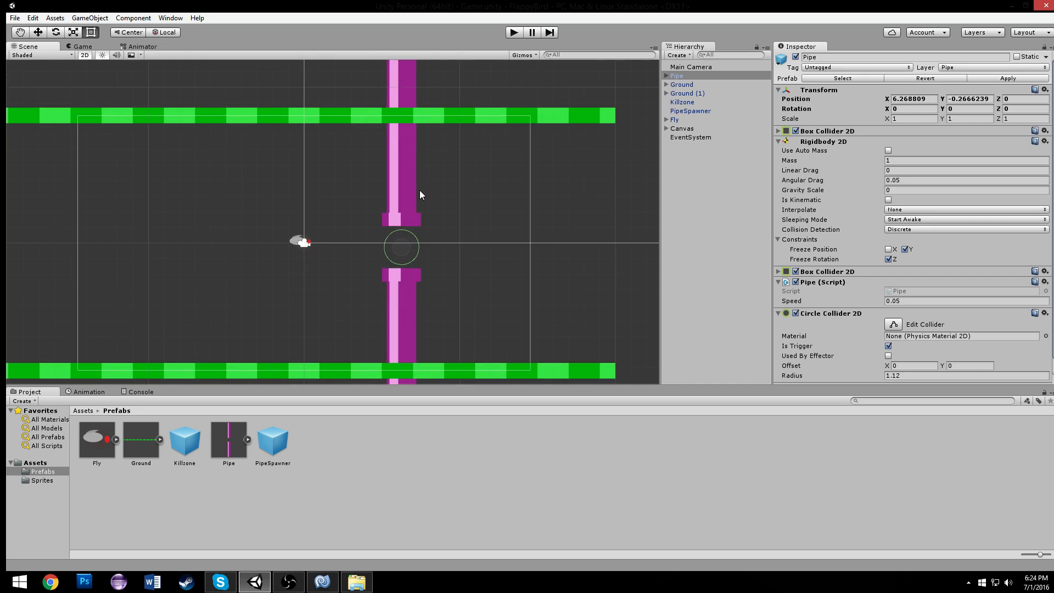
- Delete the Pipe instance from the scene
click(687, 67)
click(684, 75)
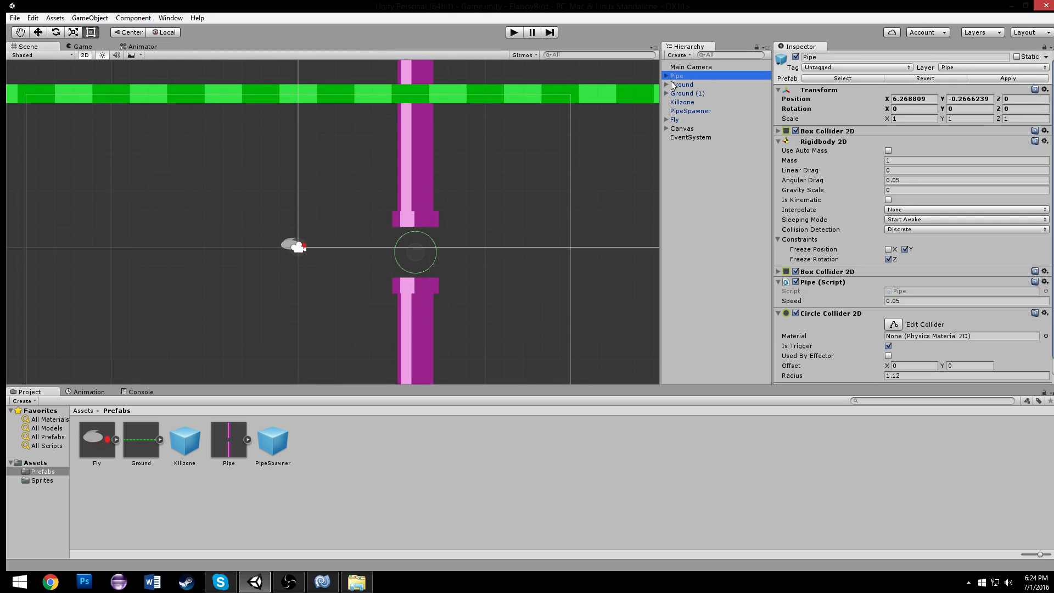
key(Delete)
- Run the game, fly through the gaps of successive pipes to test the score counter, and stop playing
click(518, 33)
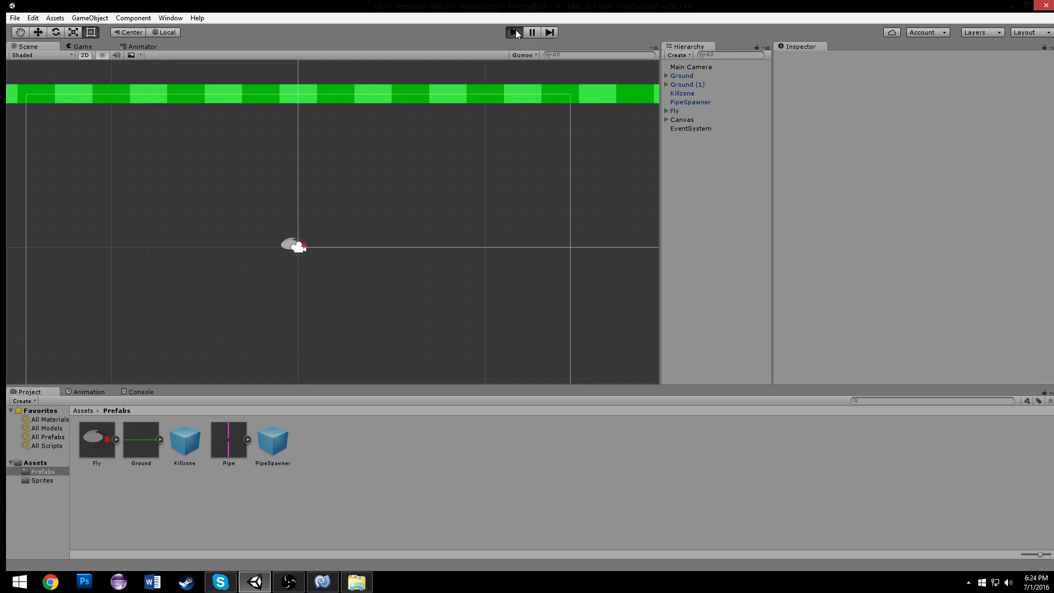
key(space)
key(space)
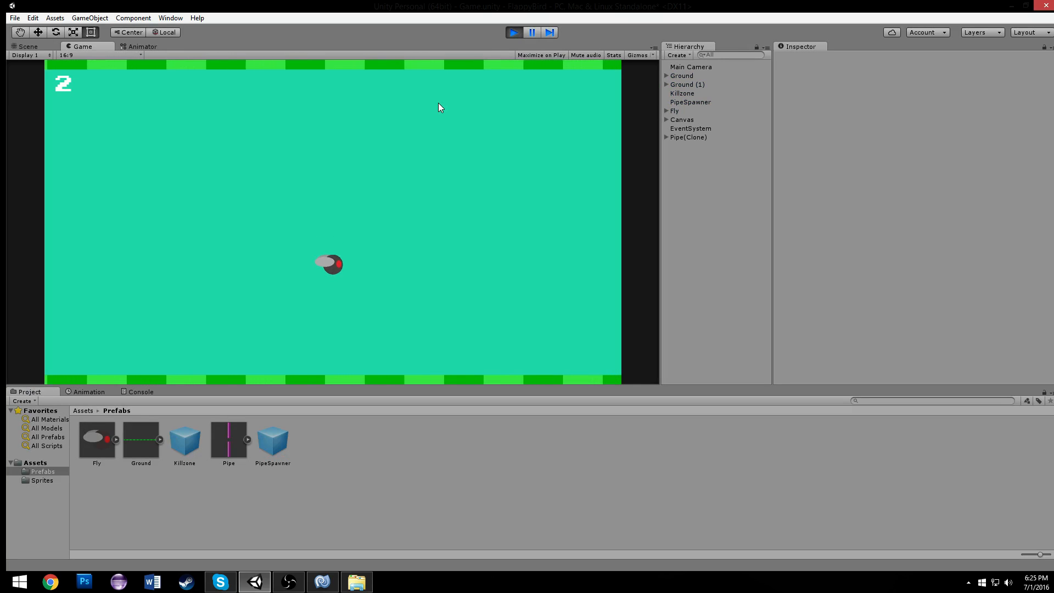
key(space)
key(space)
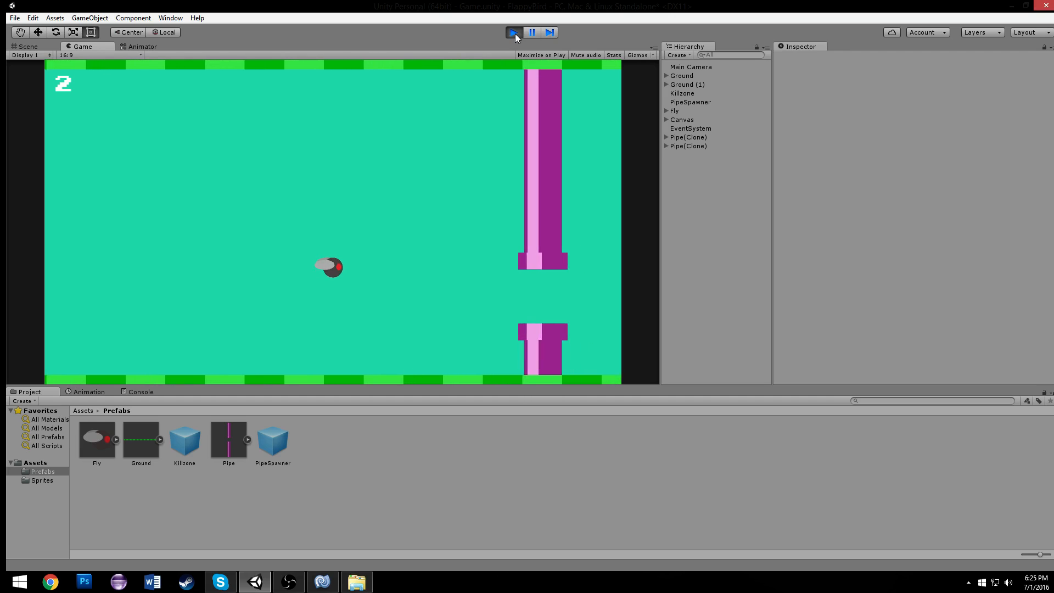
key(space)
key(space)
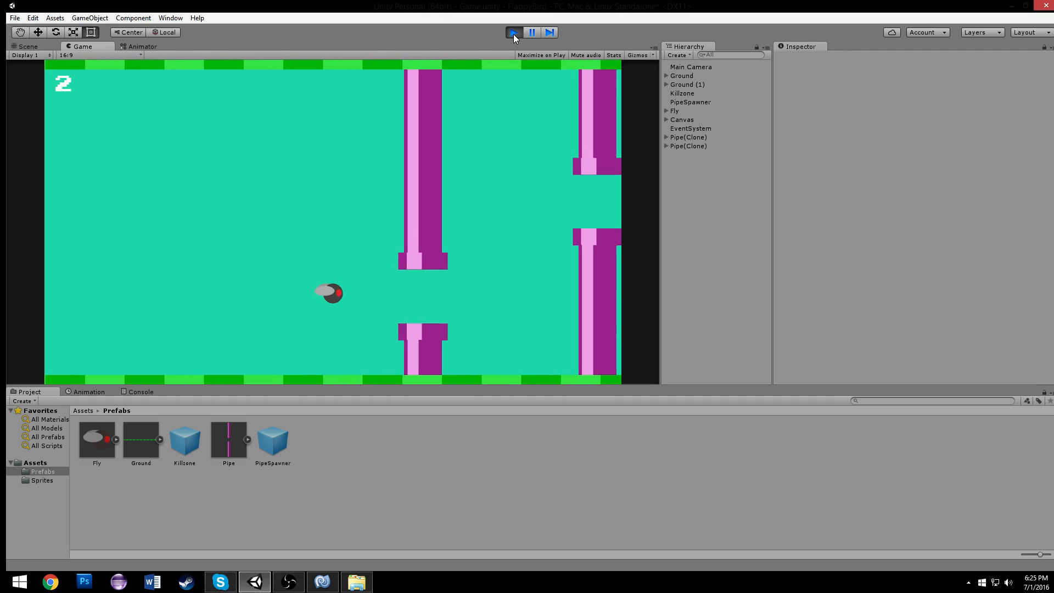
key(space)
key(space)
key(space)
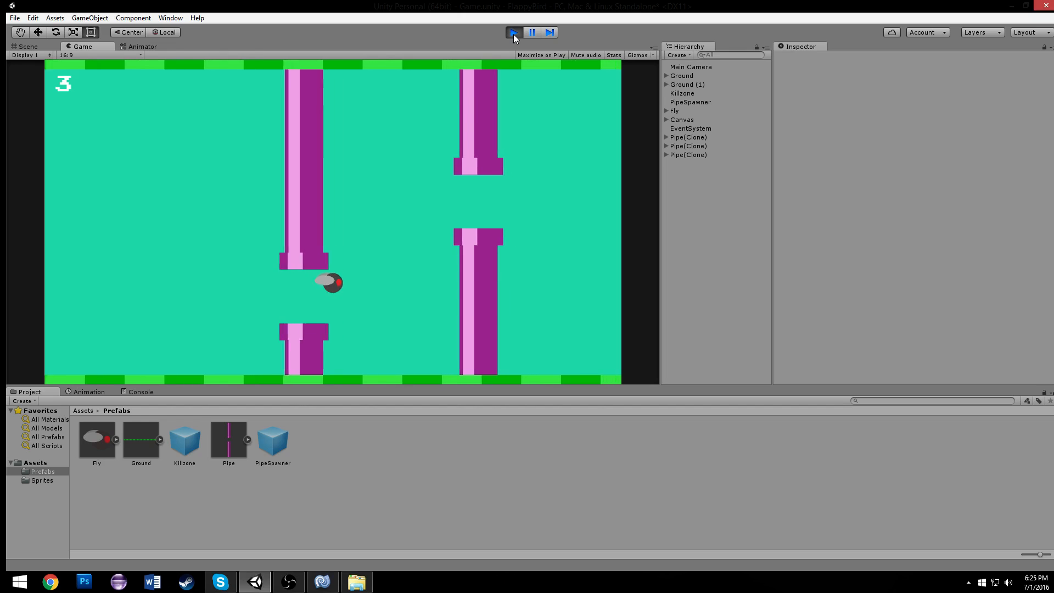
key(space)
key(space)
key(space)
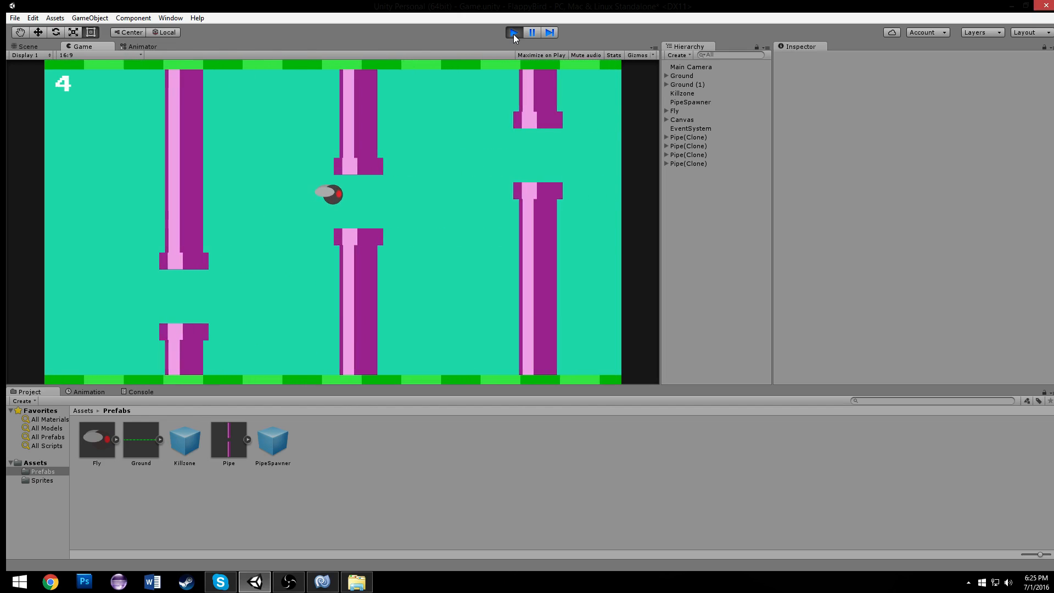
key(space)
key(space)
key(space)
key(space)
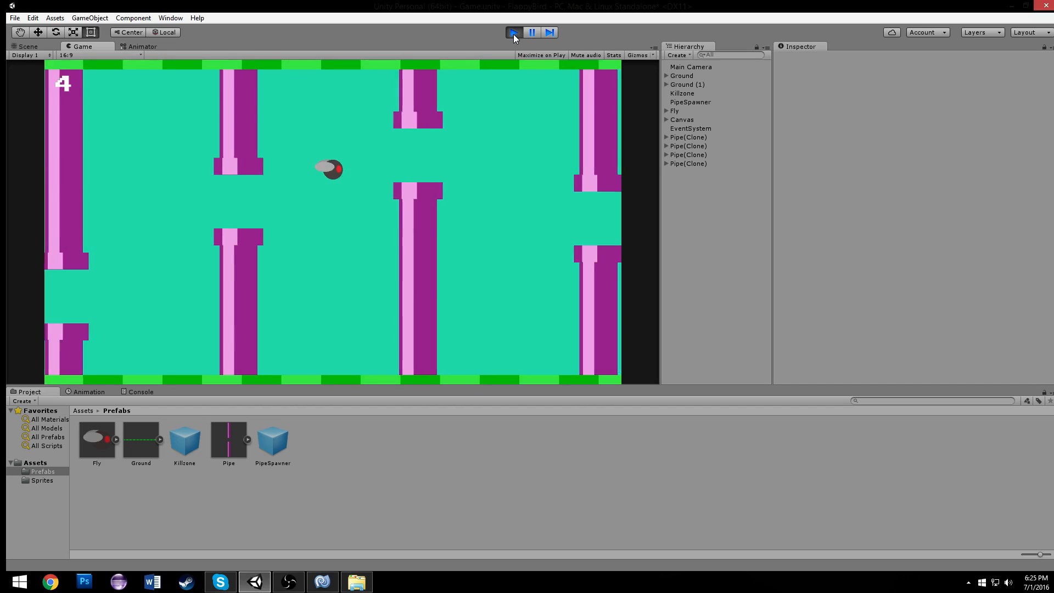
key(space)
key(space)
key(space)
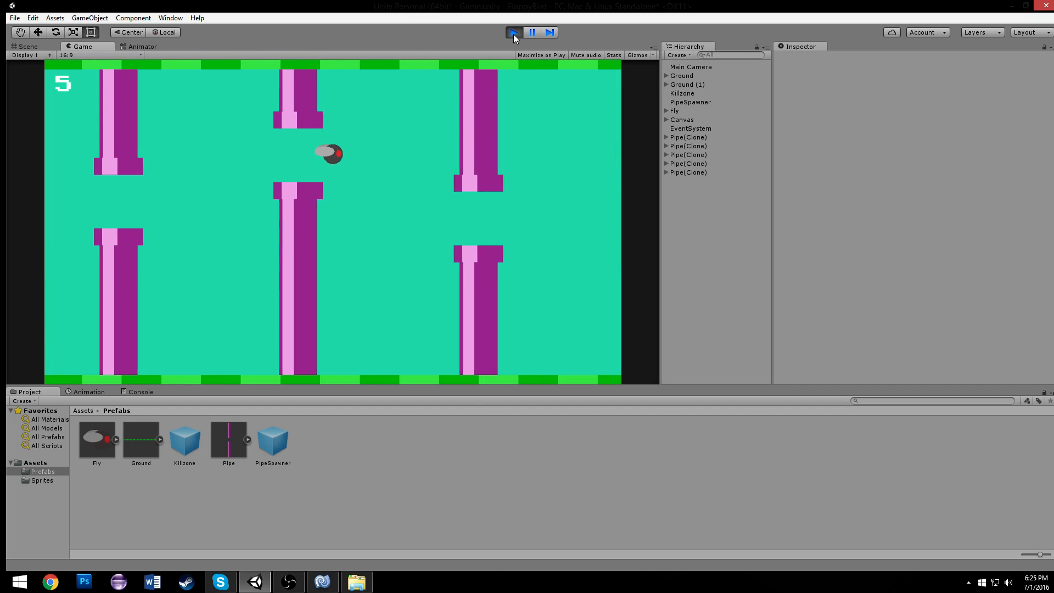
key(space)
key(space)
key(space)
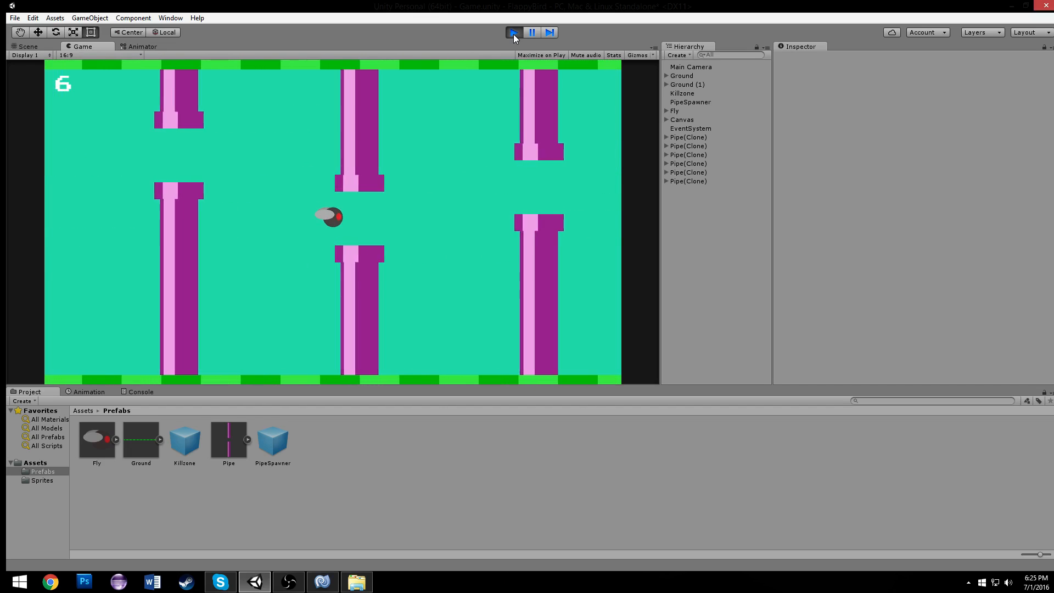
key(space)
key(space)
key(space)
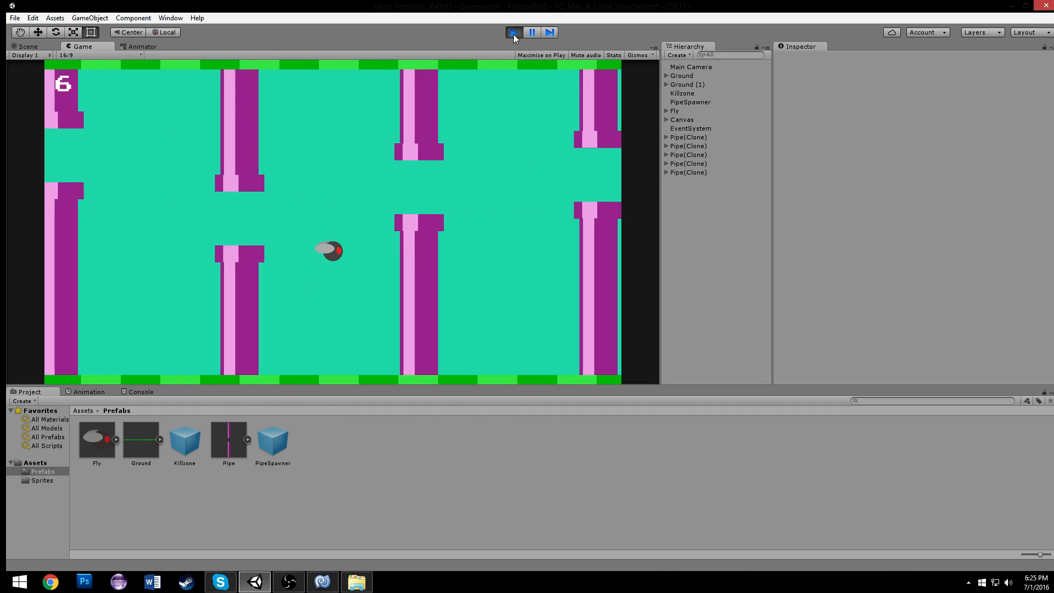
key(space)
key(space)
key(space)
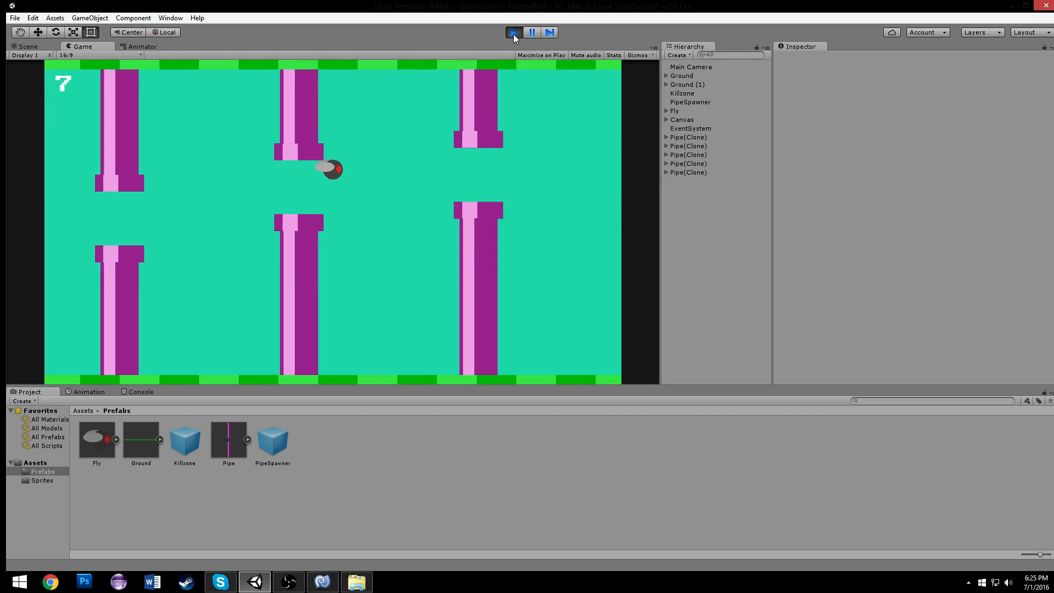
click(513, 34)
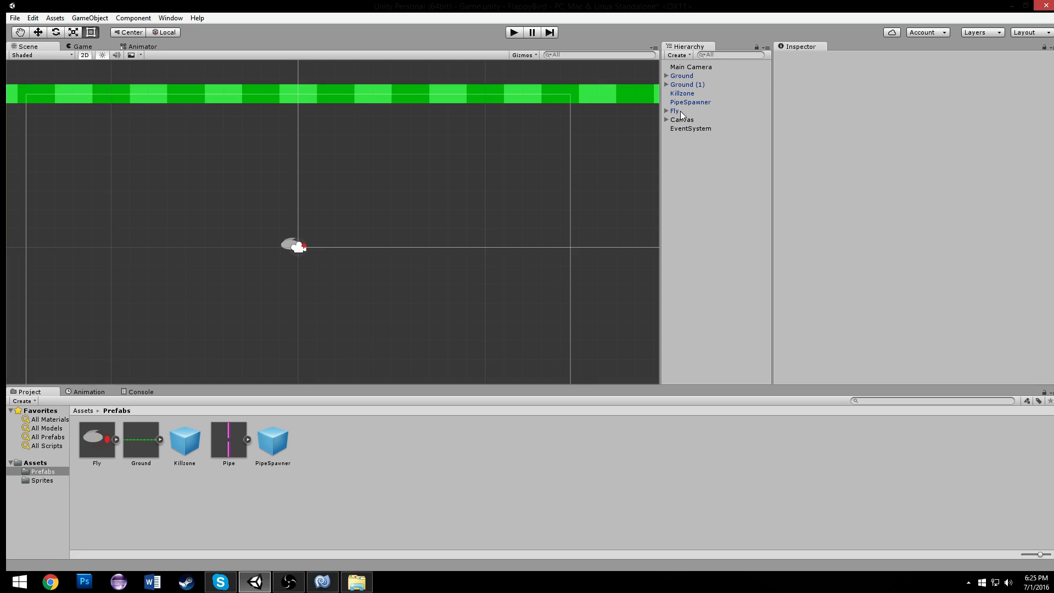
- Switch to MonoDevelop, set the InvokeRepeating interval for SpawnPipe in PipeSpawner.cs to 2.5f, and save the script
click(681, 111)
click(690, 102)
click(322, 582)
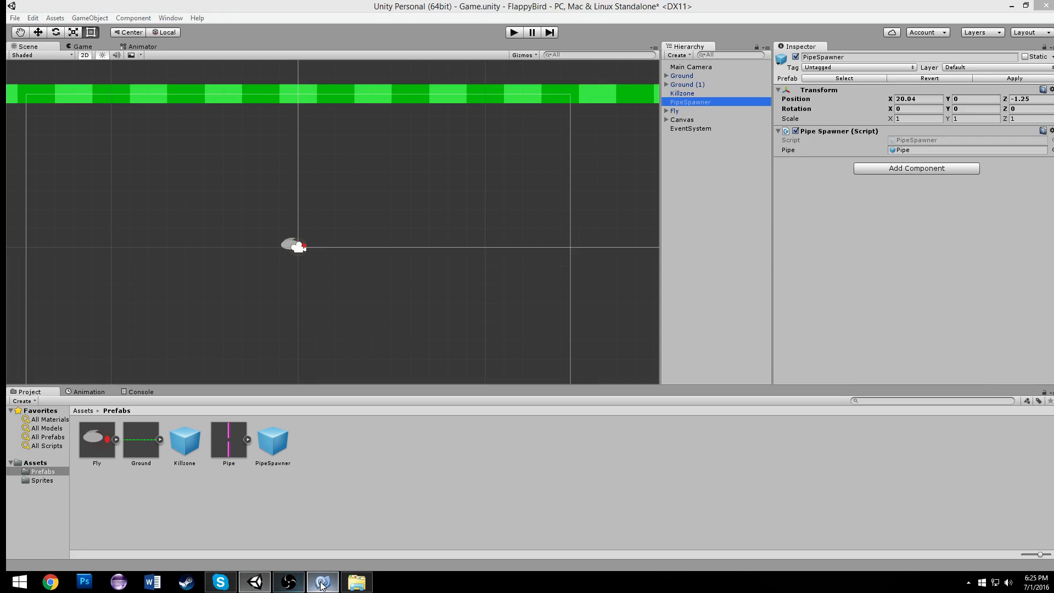
click(578, 59)
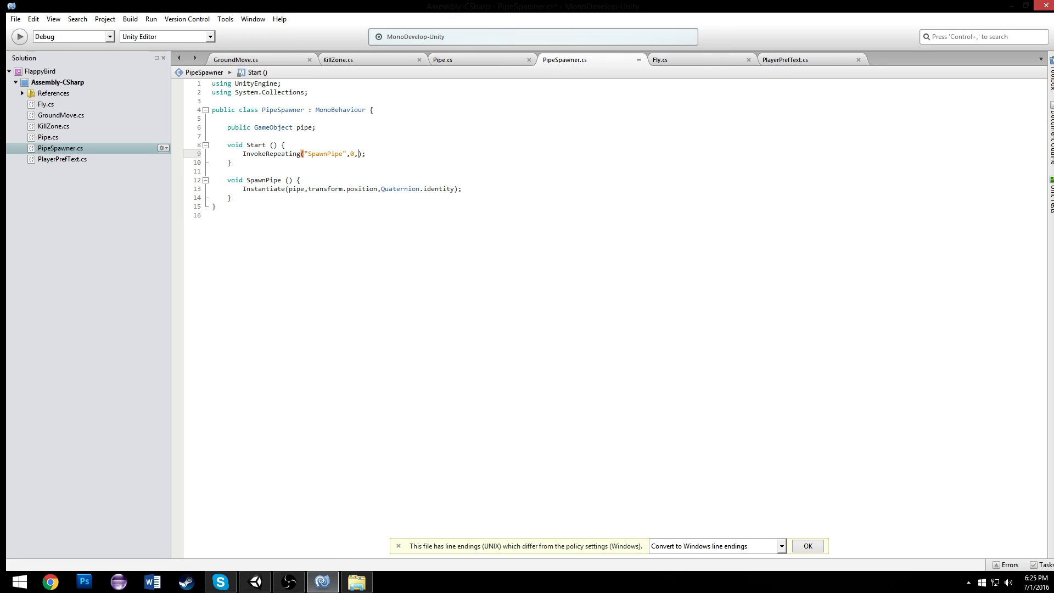
text(2.5)
drag(365, 128, 365, 136)
key(ctrl+s)
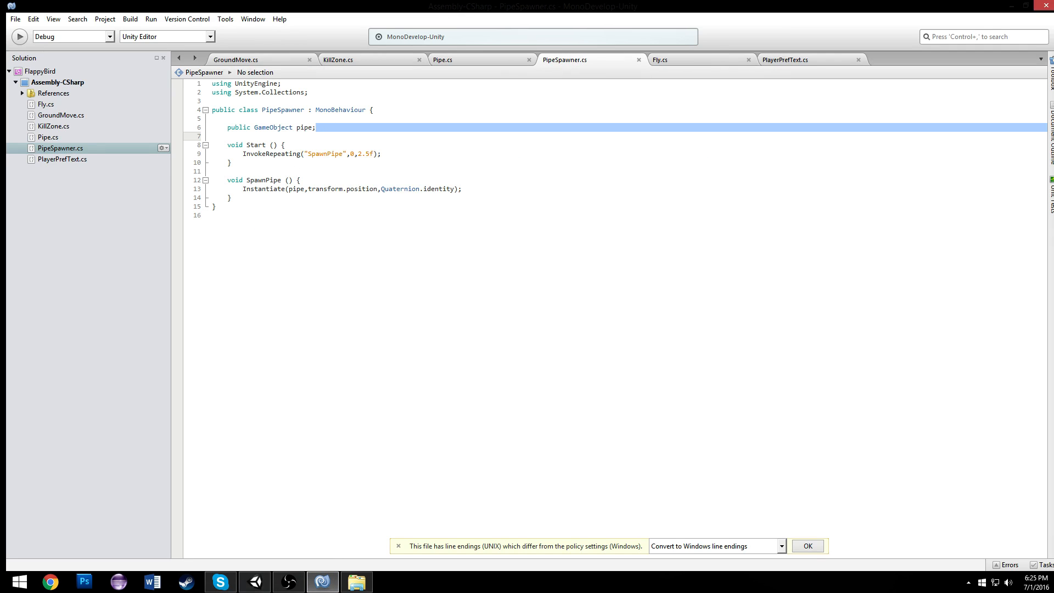
- Switch back to Unity, run the game to test the pipe spacing and scoring with the new spawn interval, and stop playing
click(254, 582)
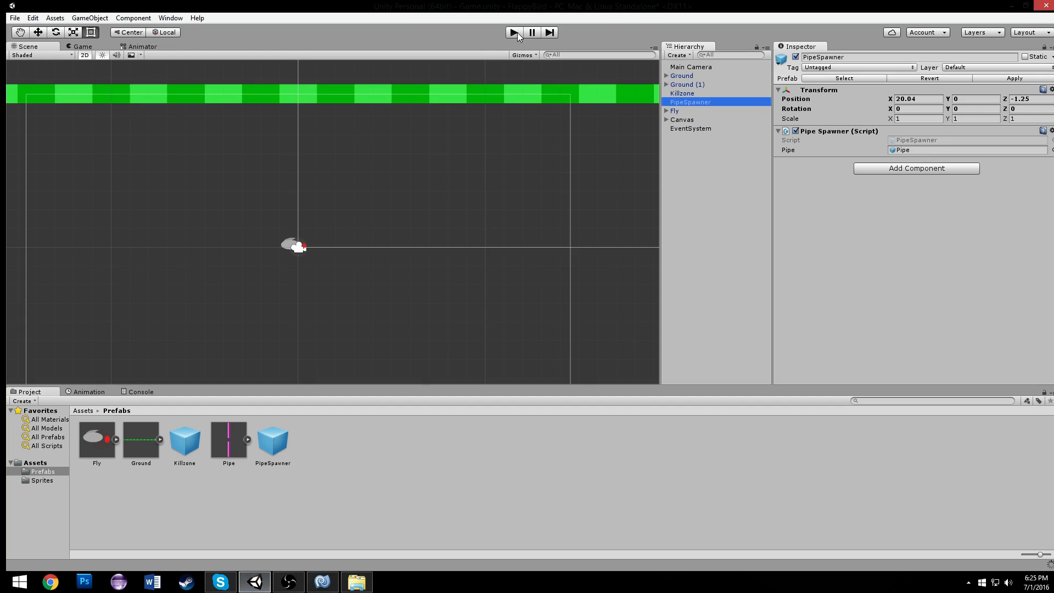
click(517, 33)
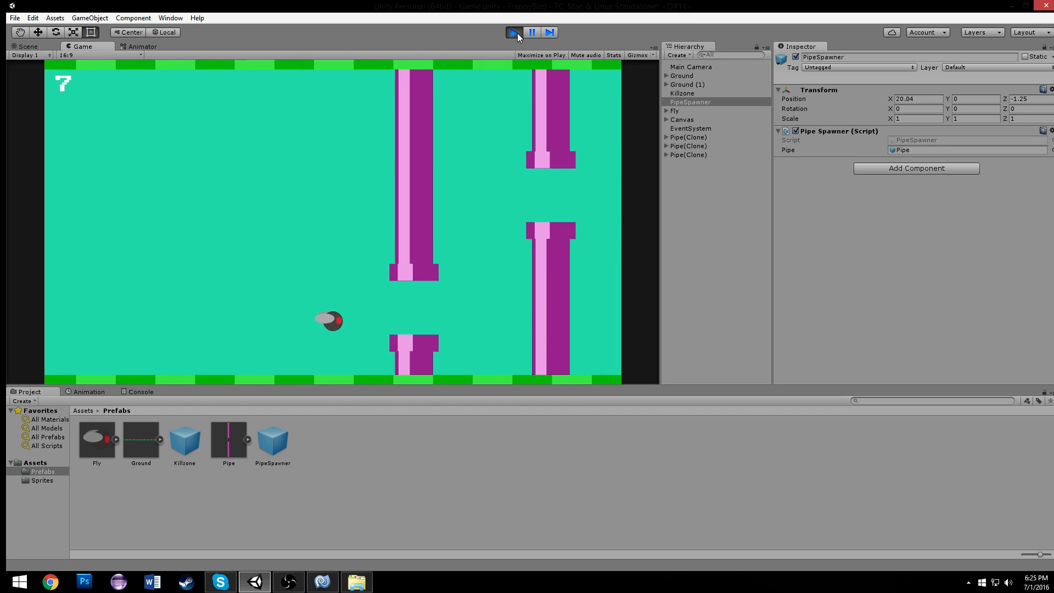
key(space)
key(space)
key(space)
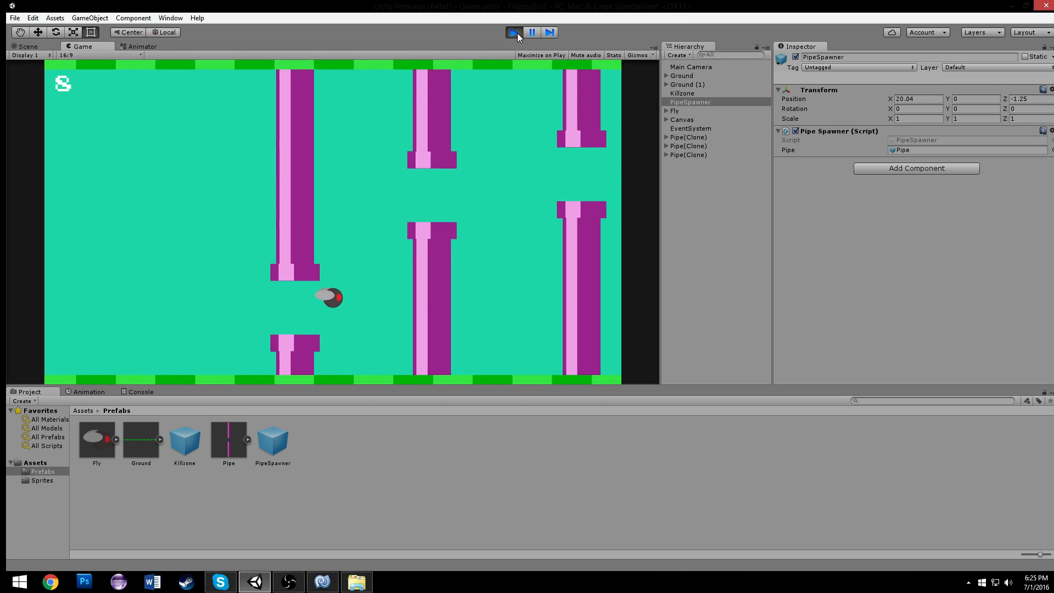
key(space)
key(space)
key(space)
key(space)
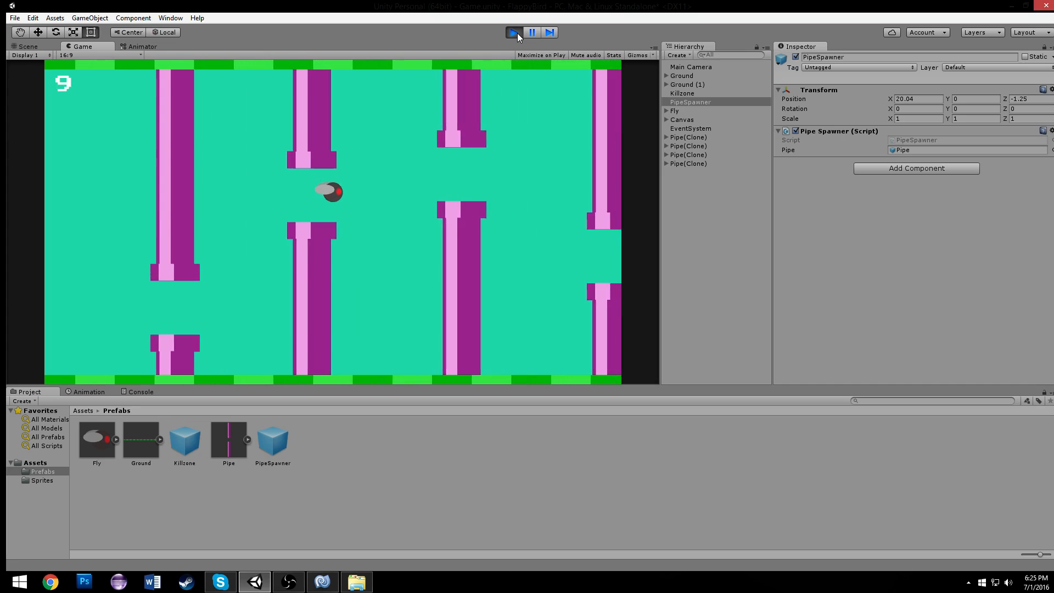
key(space)
key(space)
key(space)
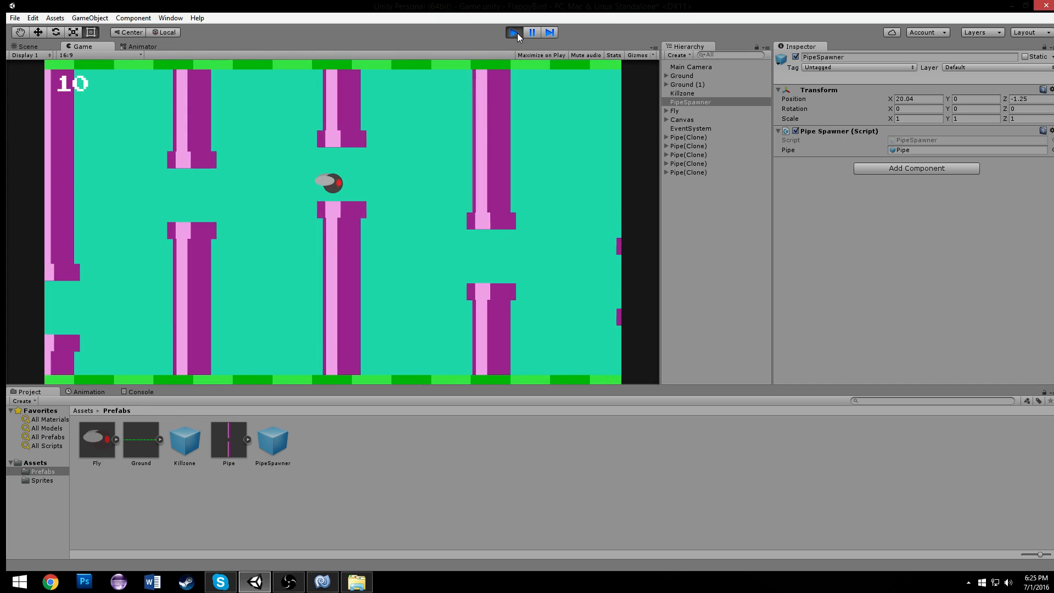
key(space)
key(space)
key(space)
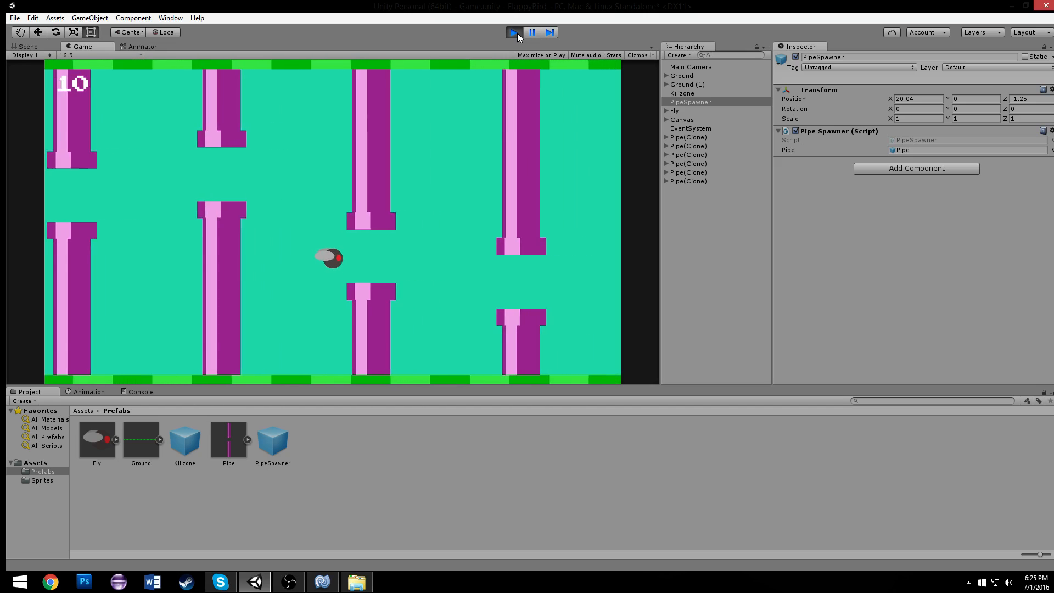
key(space)
key(space)
key(space)
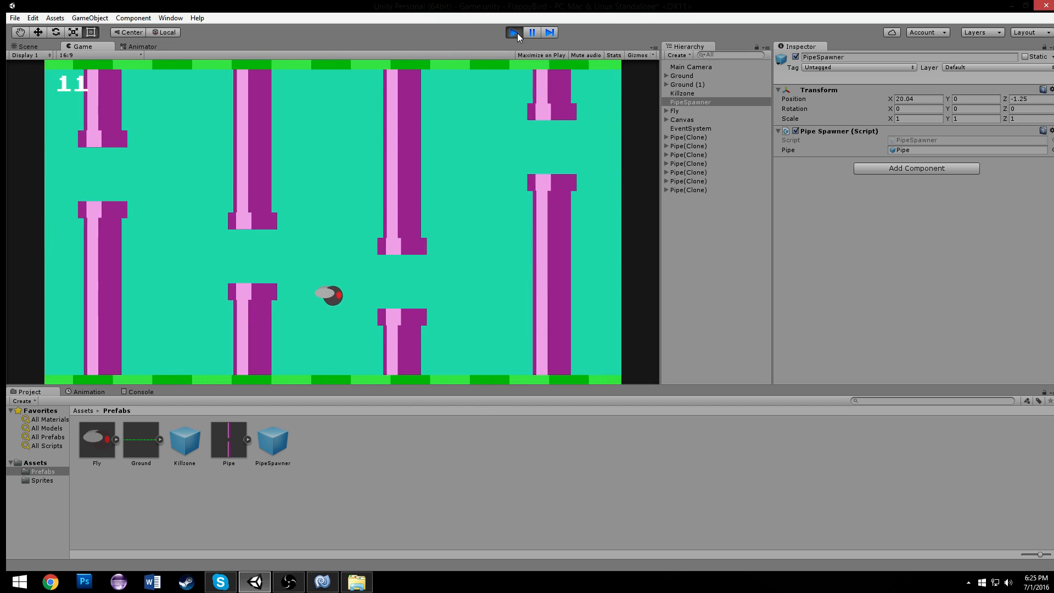
key(space)
key(space)
key(space)
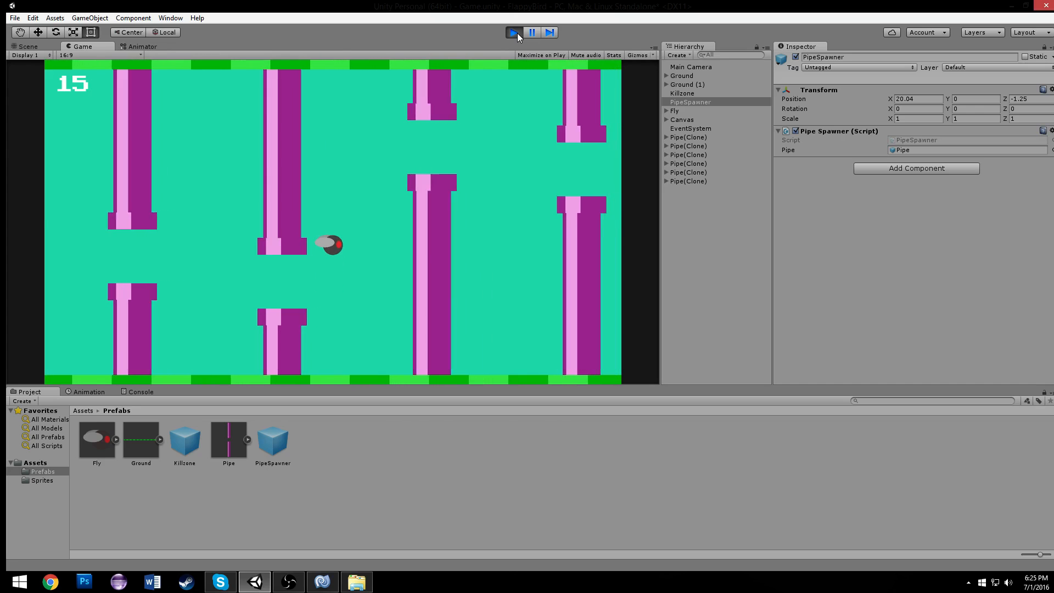
key(space)
key(space)
key(space)
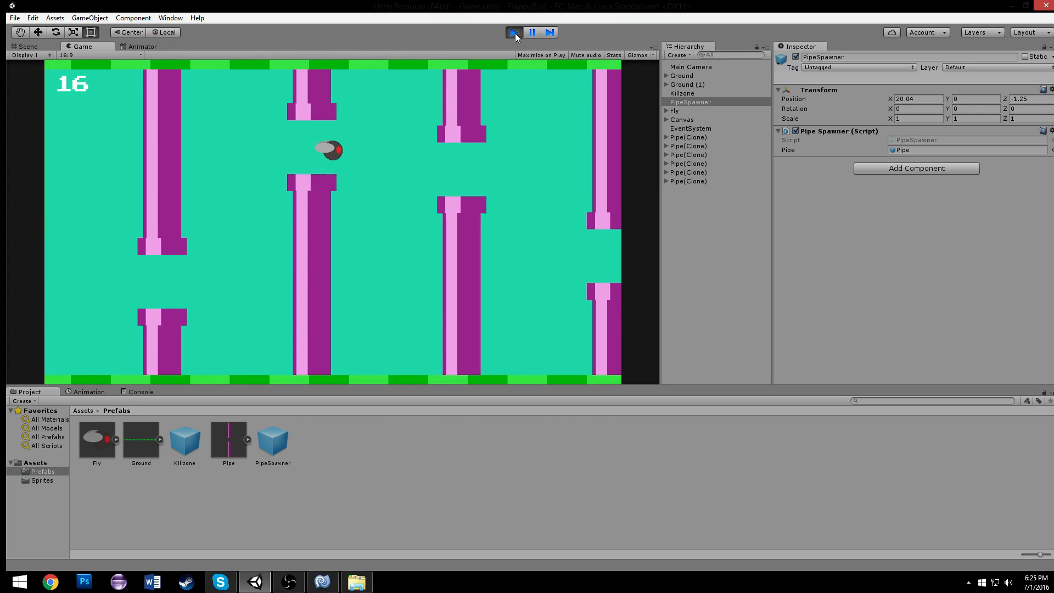
key(space)
key(space)
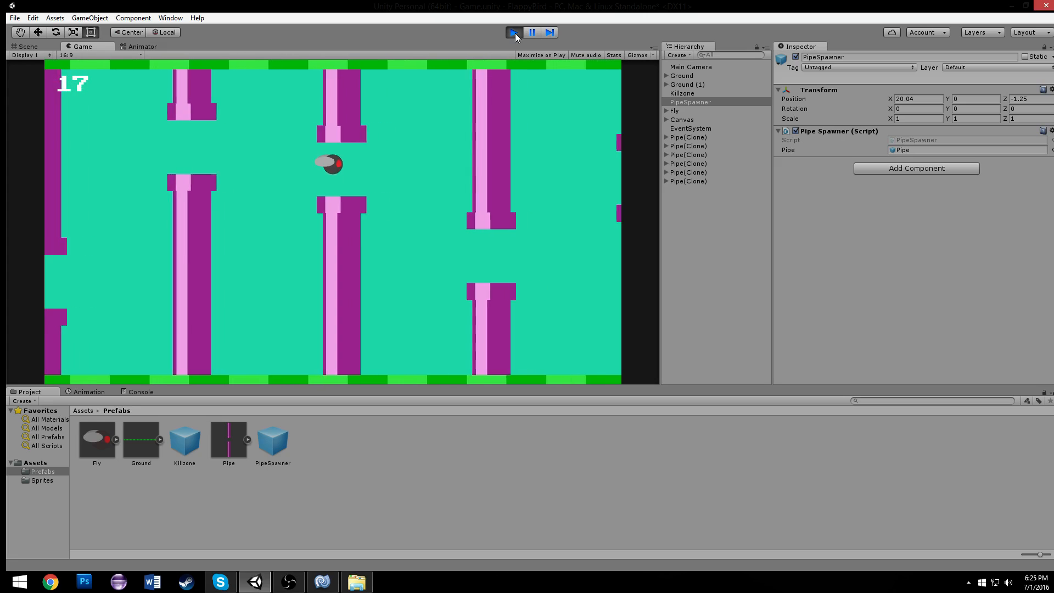
key(space)
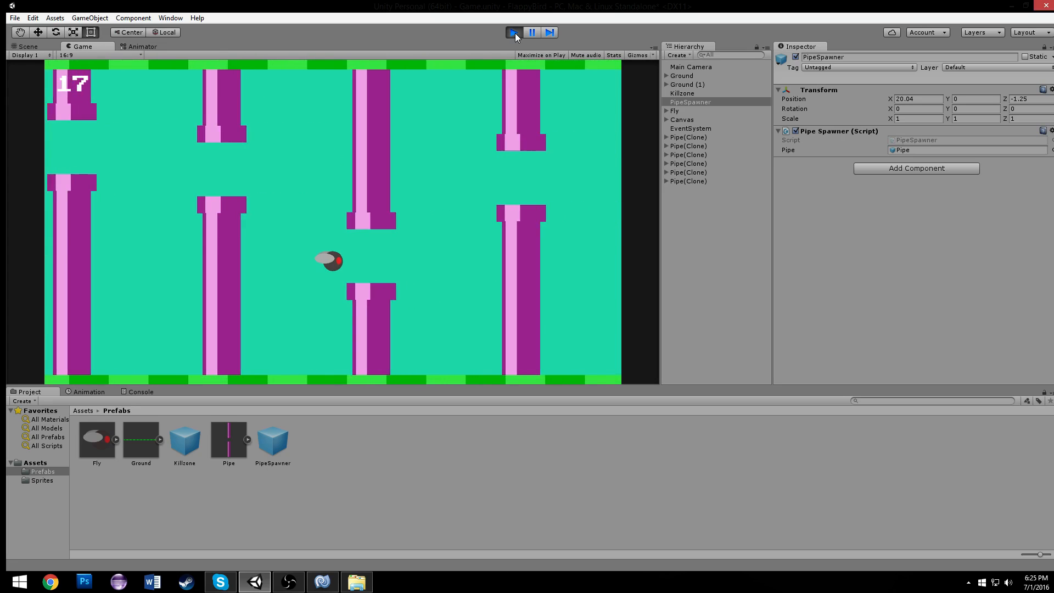
key(space)
key(space)
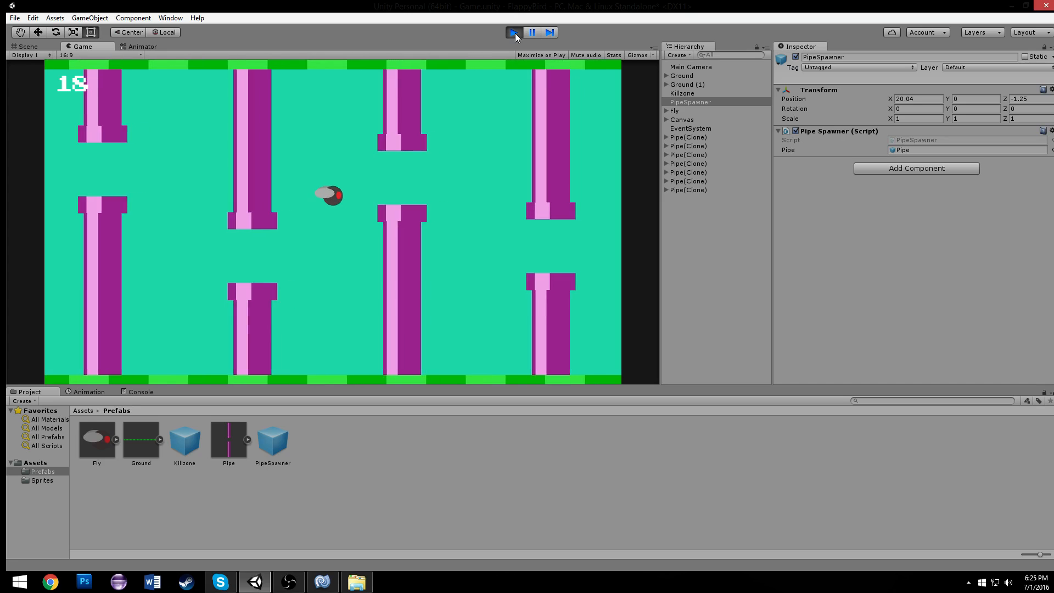
key(space)
key(space)
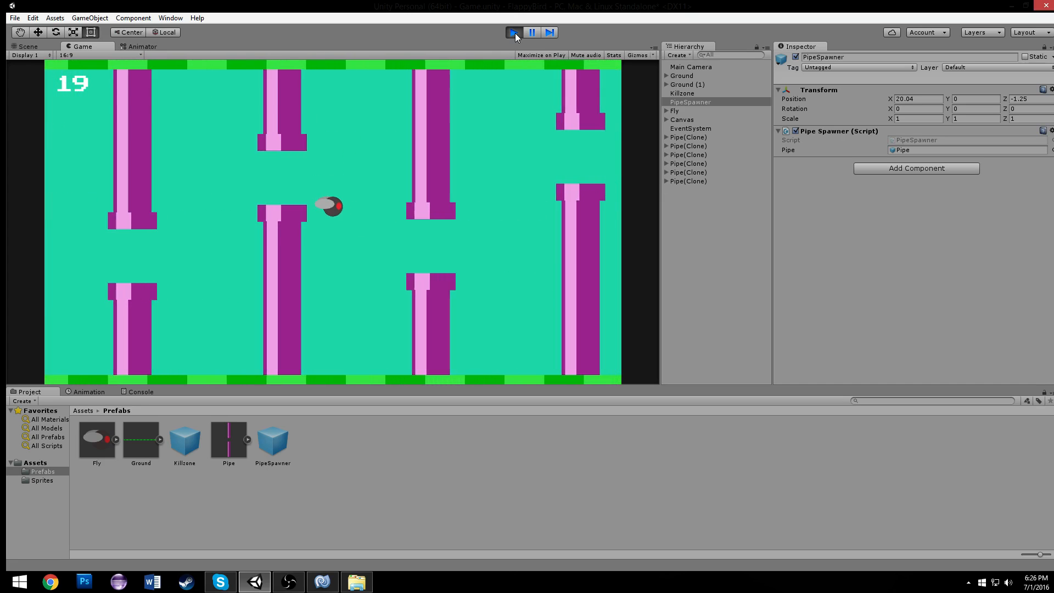
key(space)
key(space)
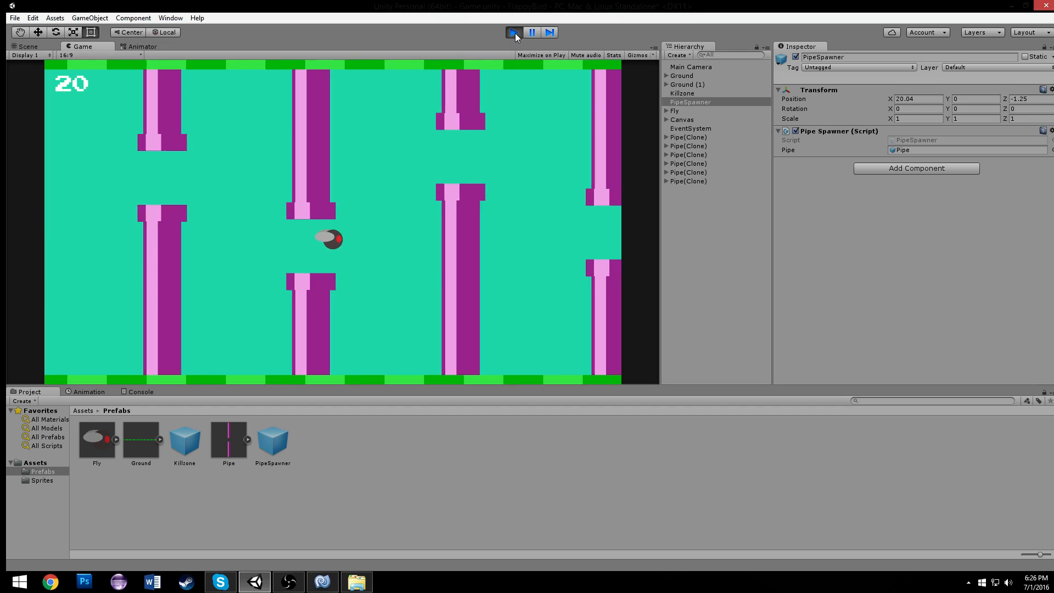
key(space)
key(space)
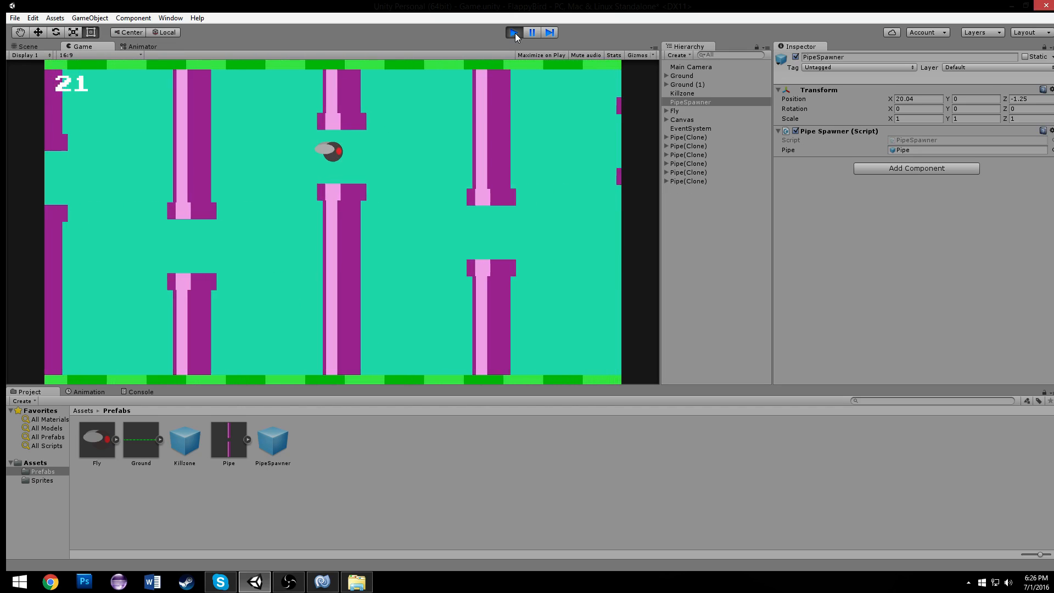
key(space)
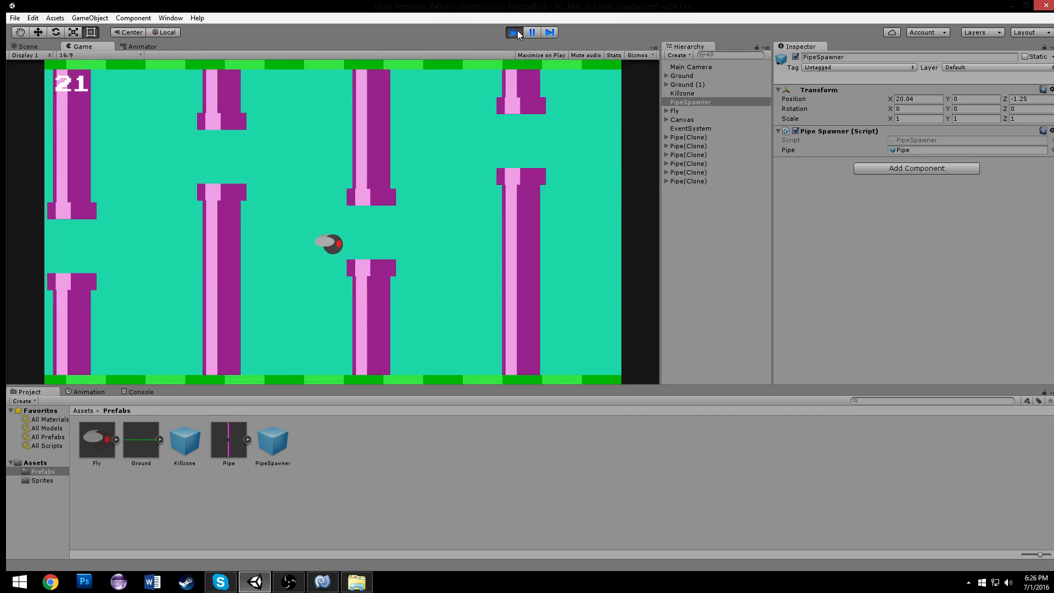
key(space)
key(space)
key(space)
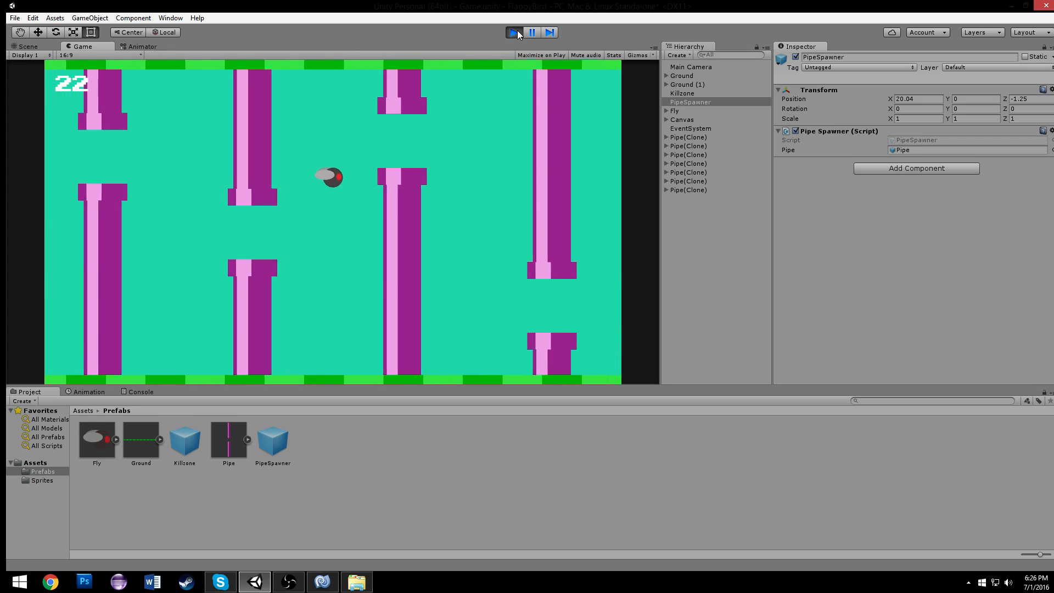
key(space)
key(space)
key(space)
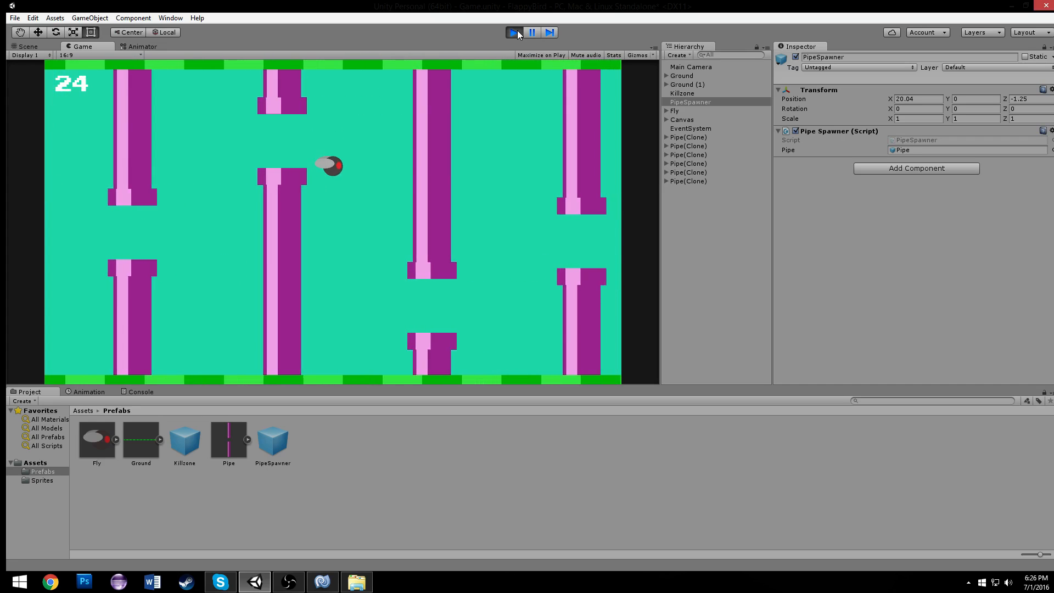
key(space)
key(space)
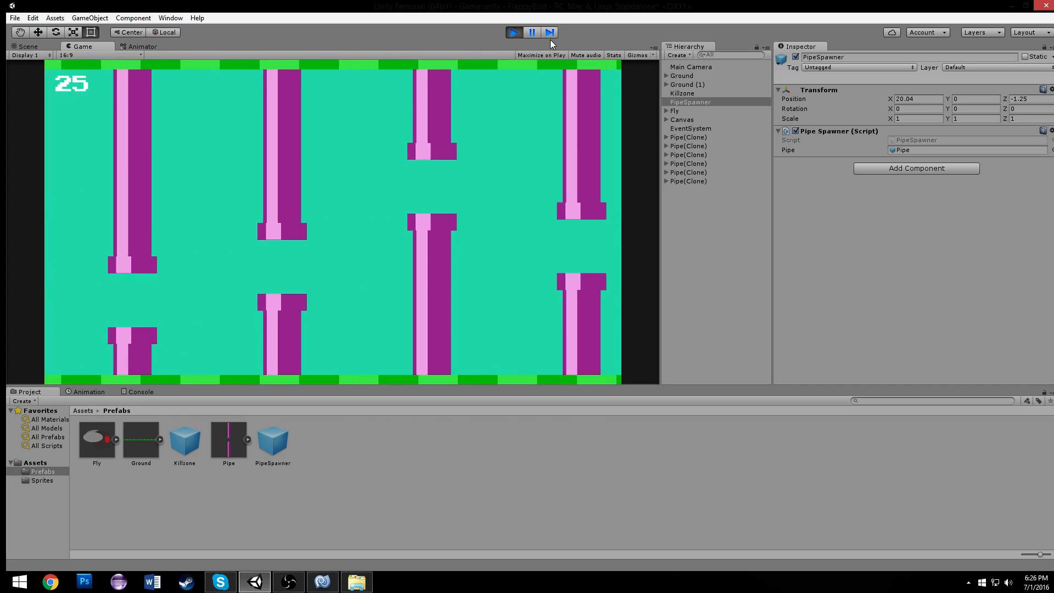
click(514, 32)
scroll(414, 99, down, 5)
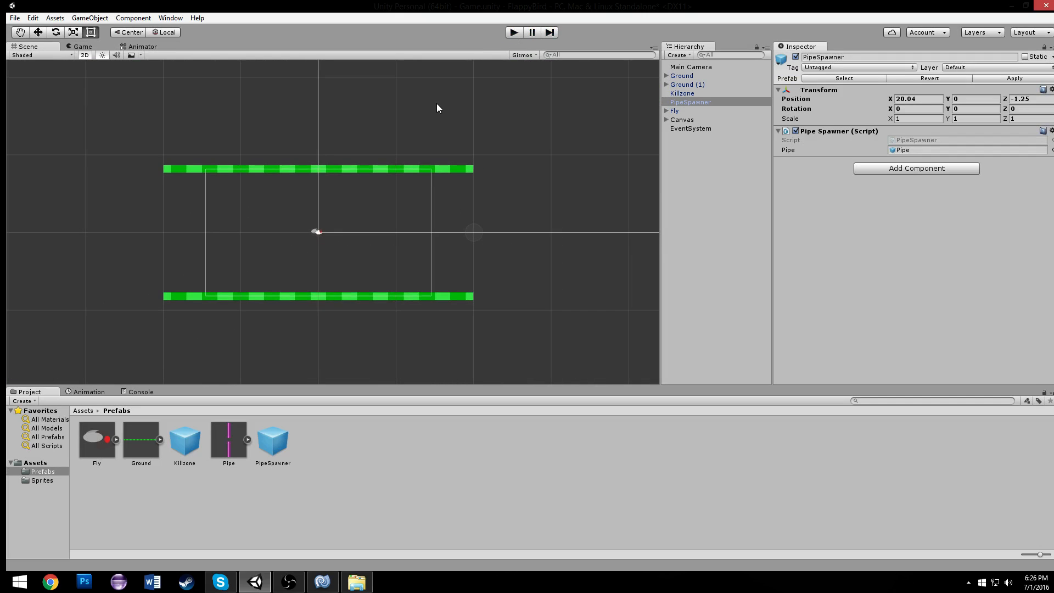
scroll(329, 193, up, 3)
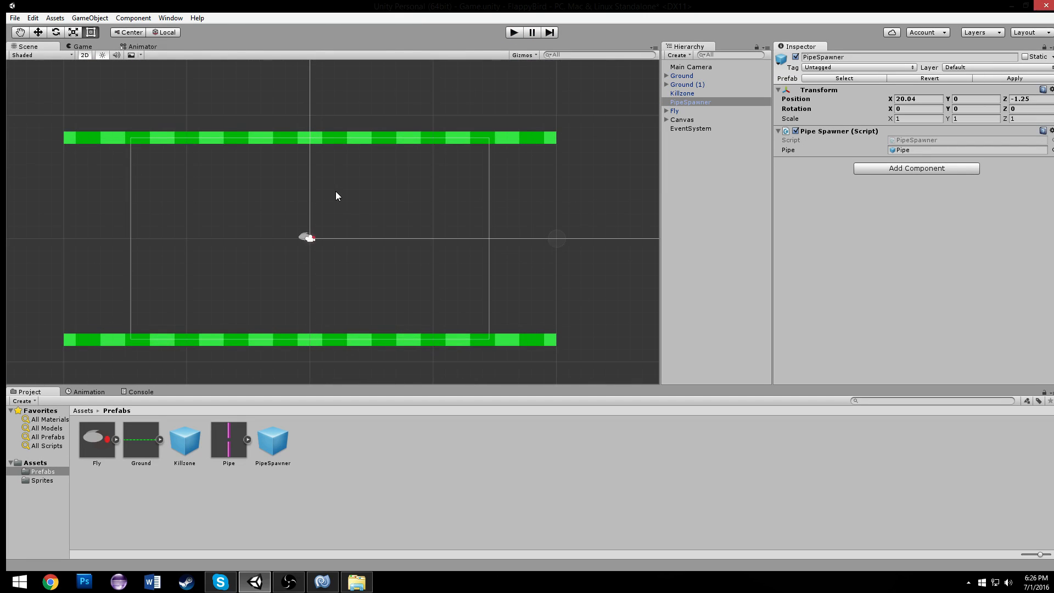